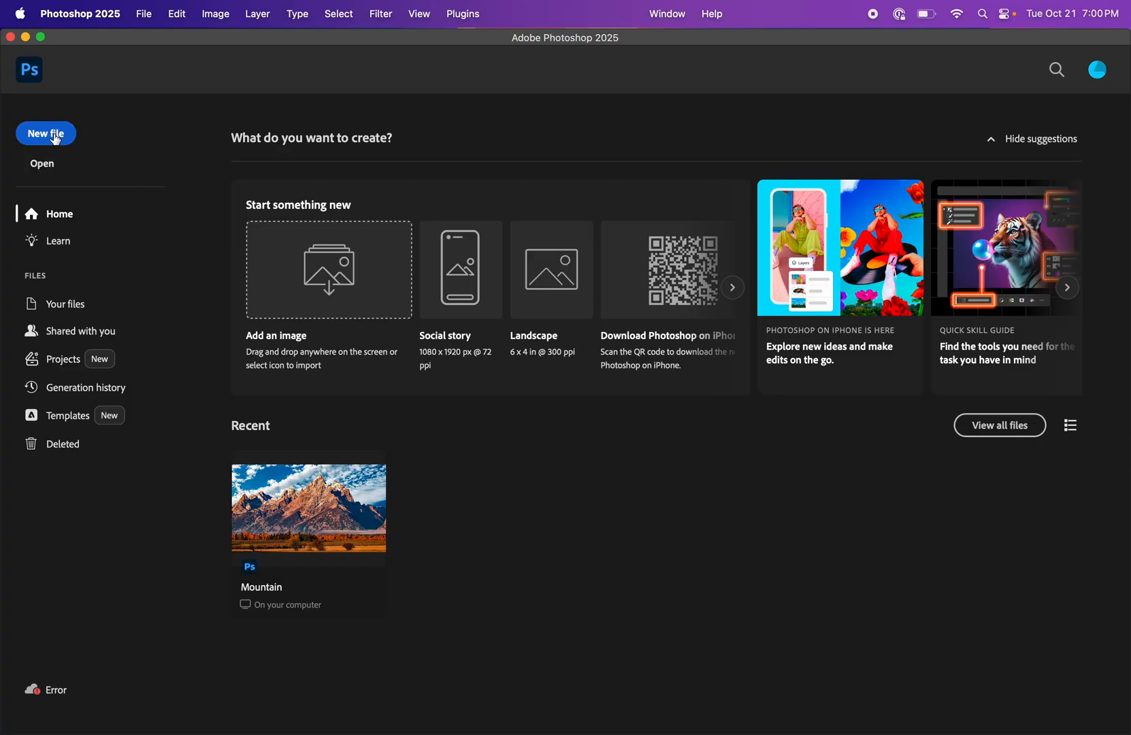
Create a new document from the HDTV 1080p film and video preset, 1920 x 1080 px, with transparent background contents.
{"action": "left_click", "coordinate": [46, 135]}
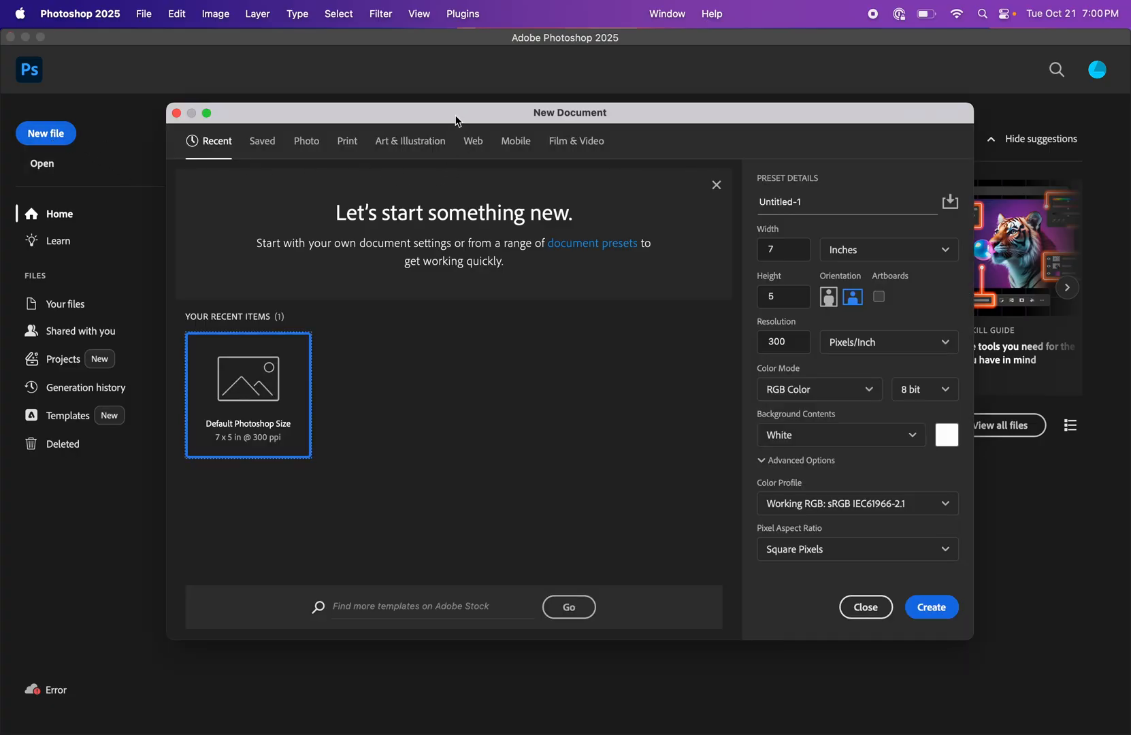
{"action": "left_click_drag", "start_coordinate": [455, 121], "coordinate": [511, 111]}
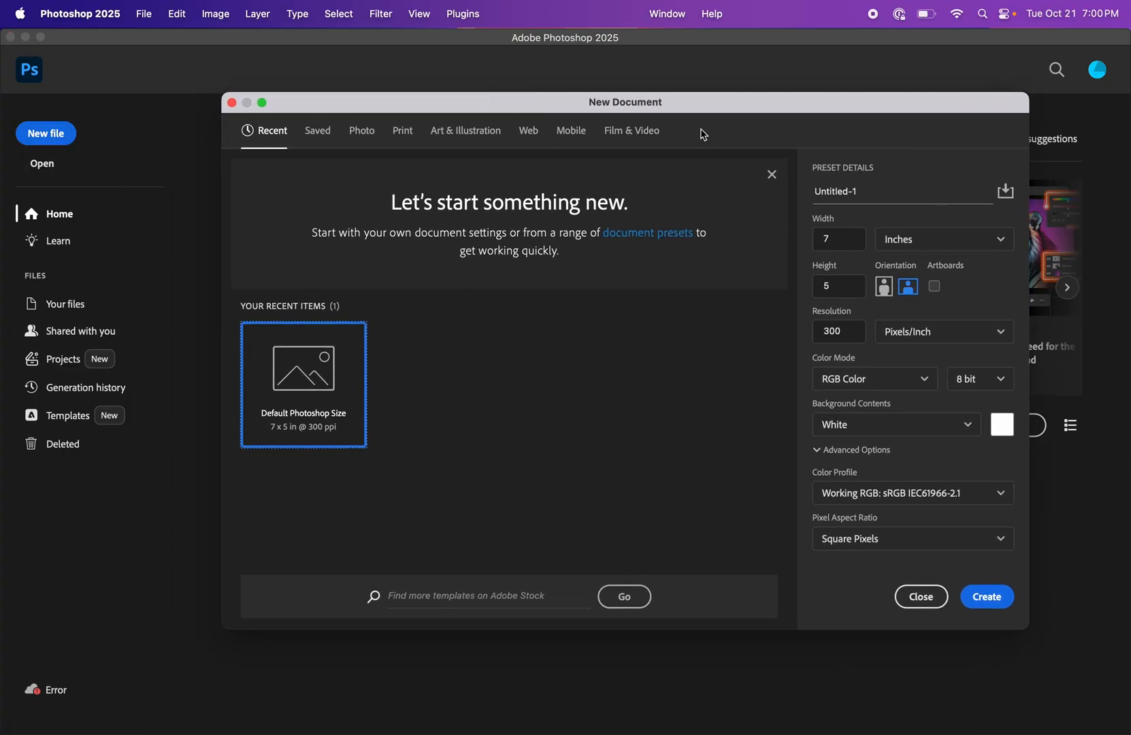
{"action": "left_click", "coordinate": [648, 136]}
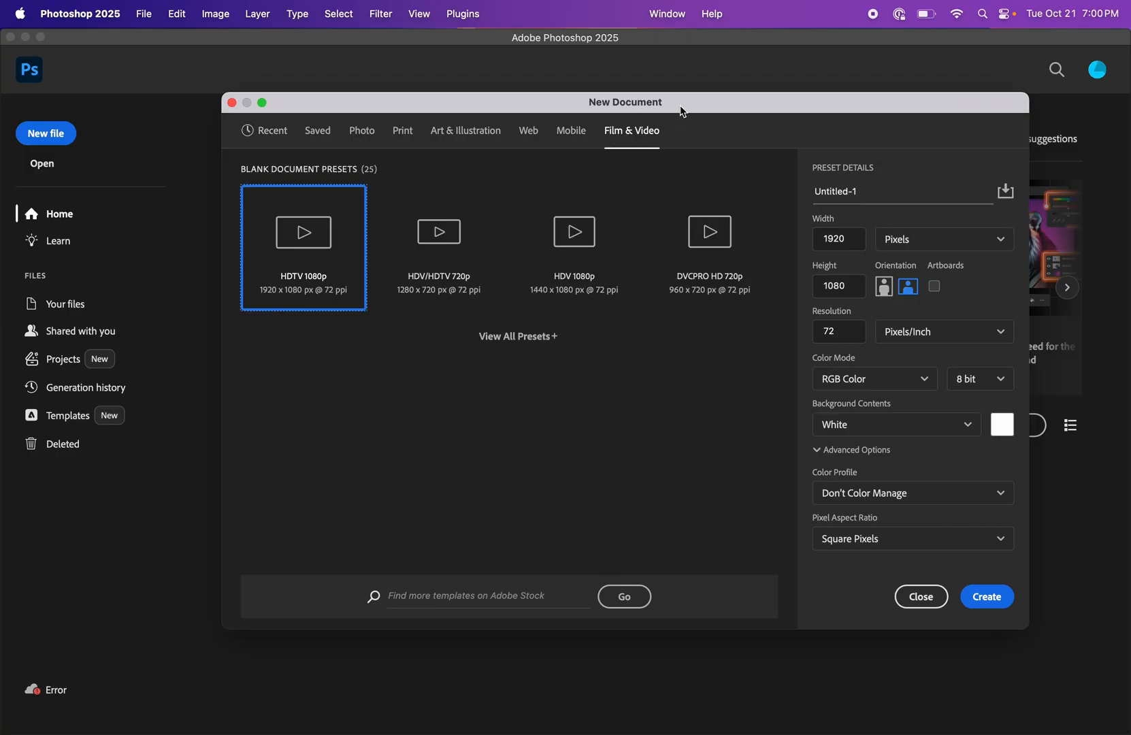
{"action": "left_click_drag", "start_coordinate": [681, 111], "coordinate": [658, 106]}
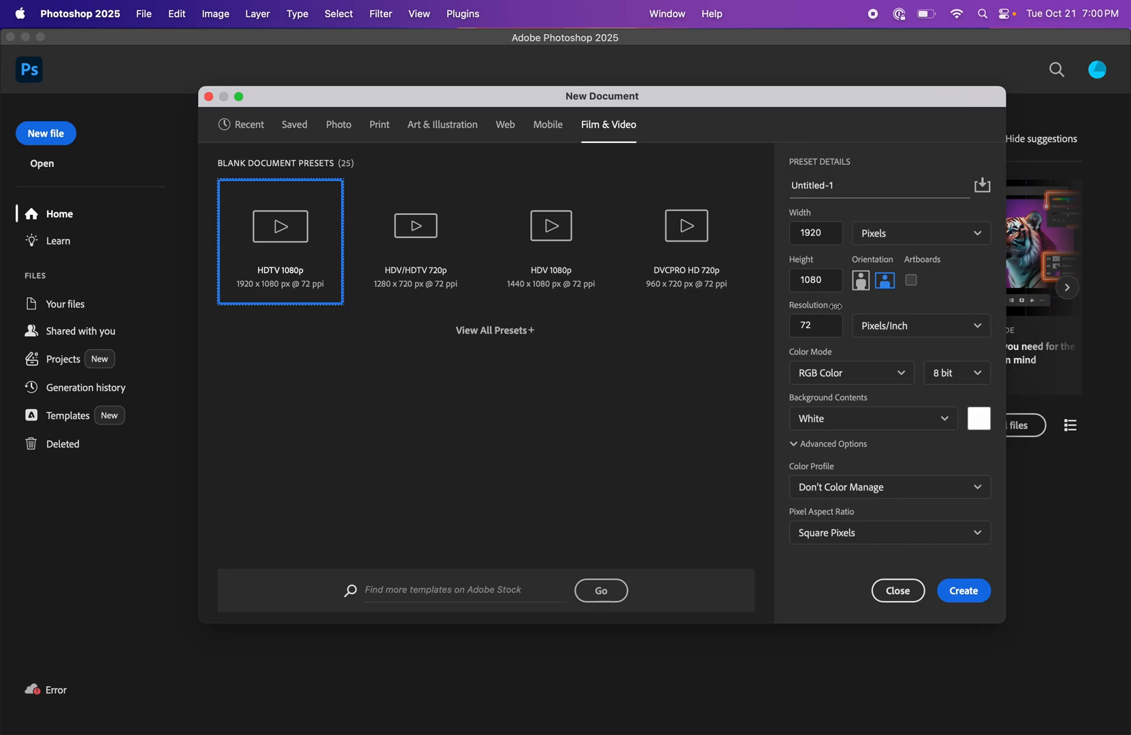
{"action": "left_click", "coordinate": [815, 421]}
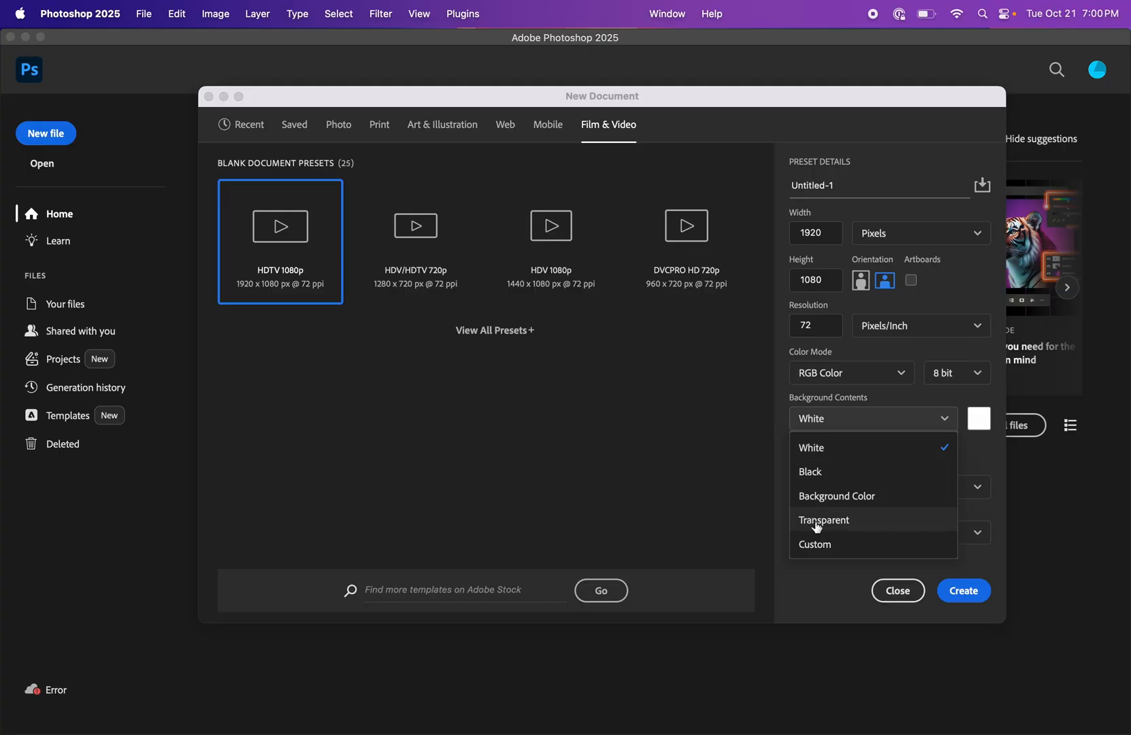
{"action": "left_click", "coordinate": [854, 527]}
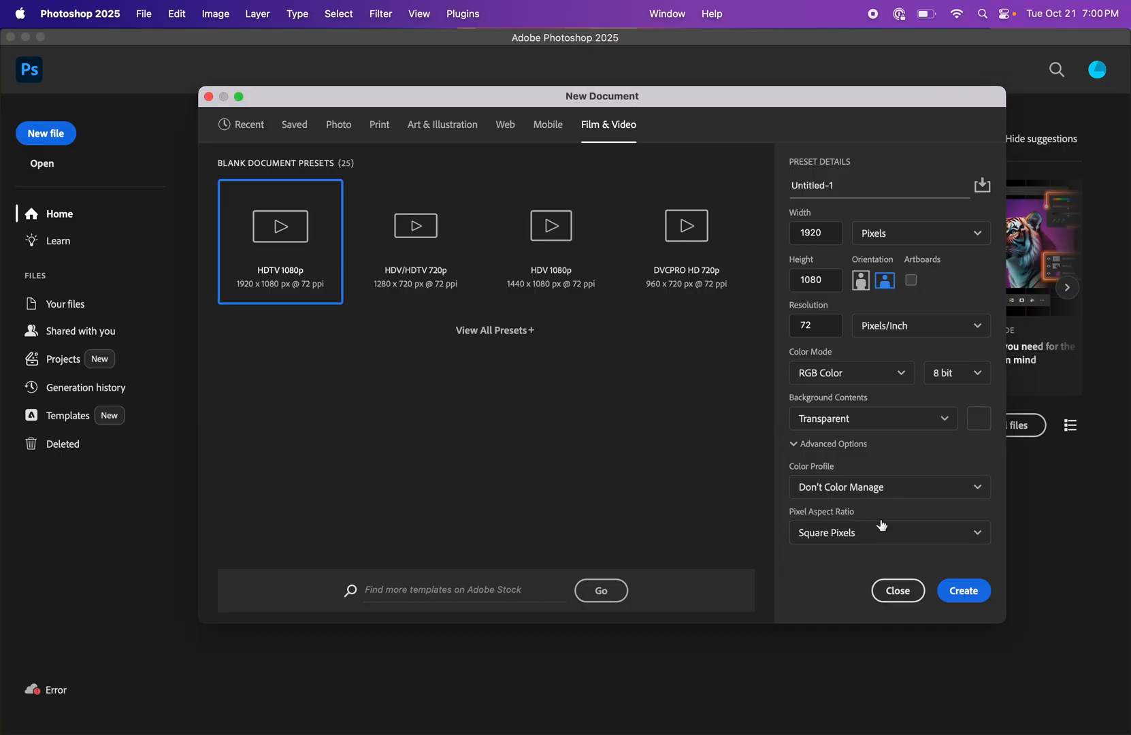
{"action": "left_click", "coordinate": [955, 588]}
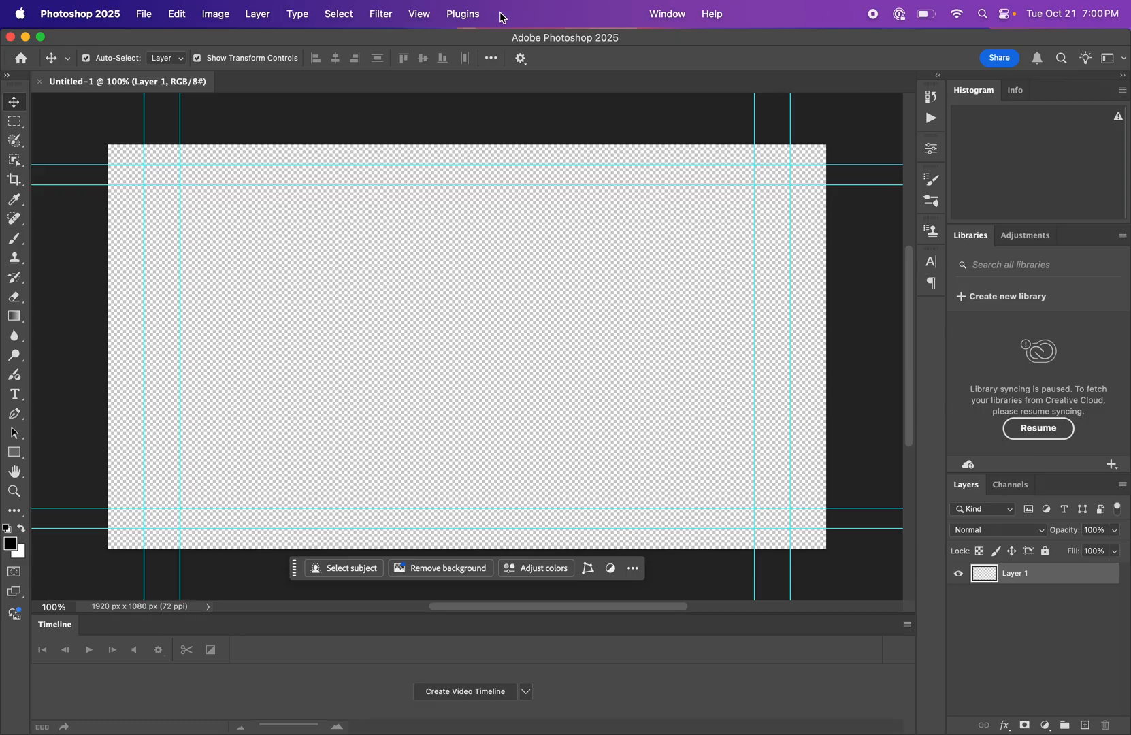
Check that the Timeline is enabled and create a frame animation in it.
{"action": "left_click", "coordinate": [666, 14]}
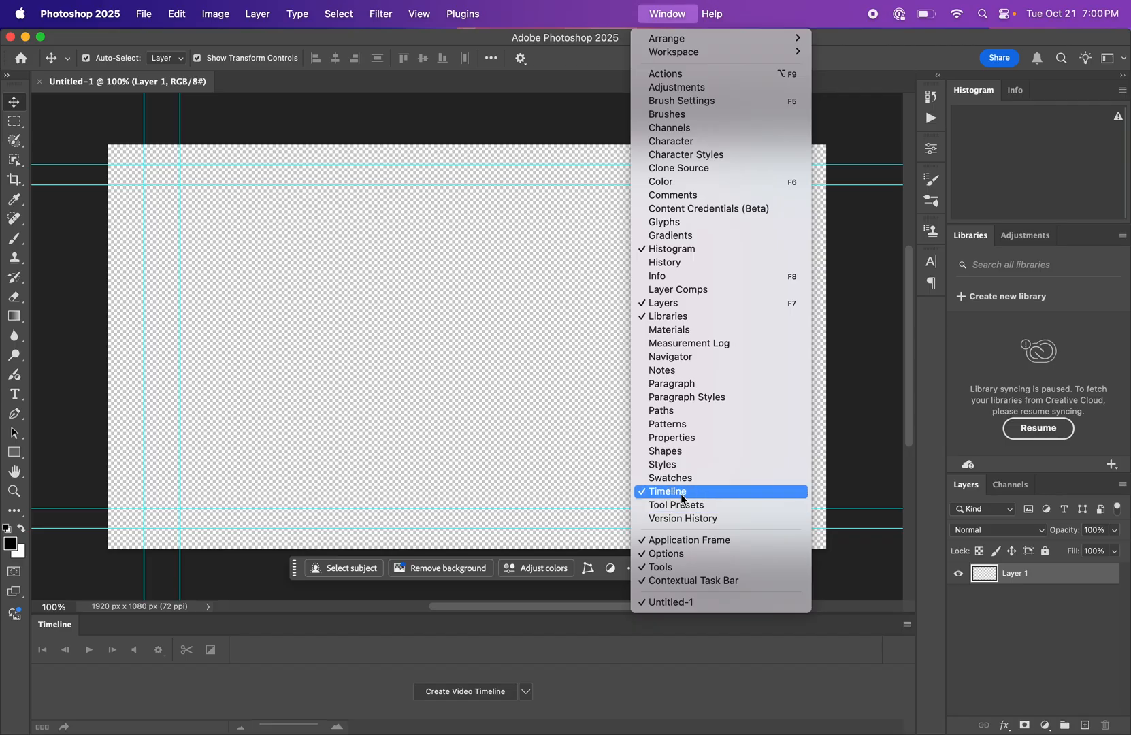
{"action": "left_click", "coordinate": [609, 421]}
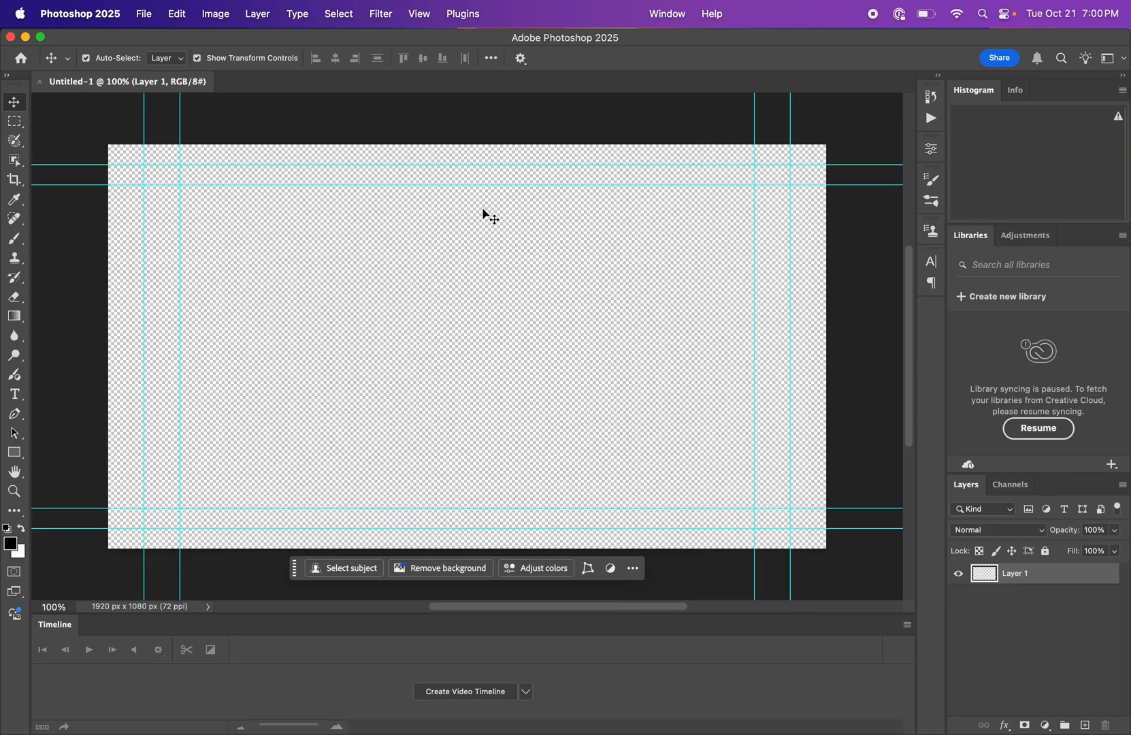
{"action": "left_click", "coordinate": [526, 692]}
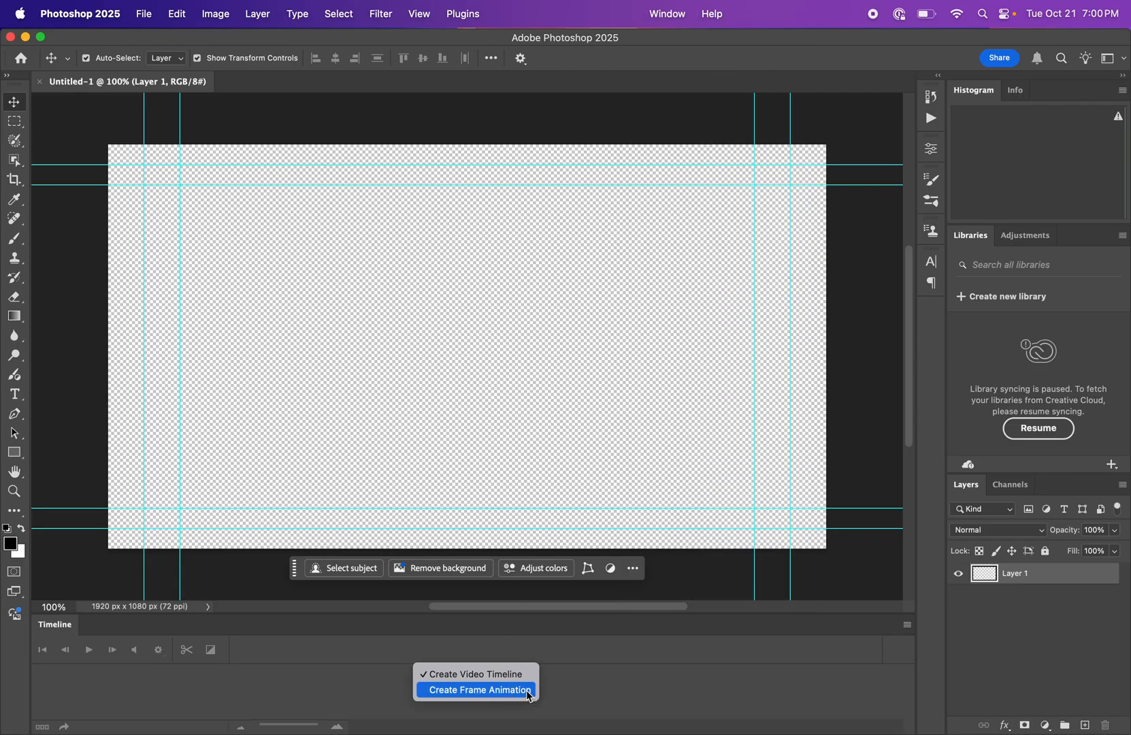
{"action": "left_click", "coordinate": [589, 689]}
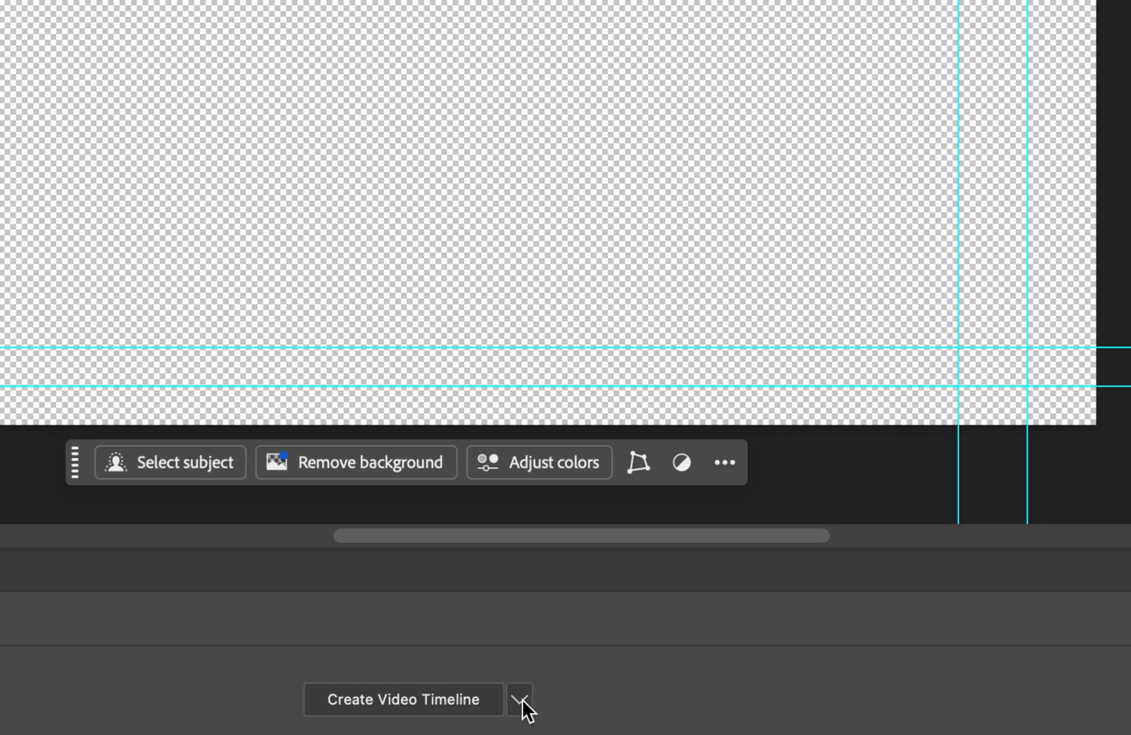
{"action": "left_click", "coordinate": [521, 700]}
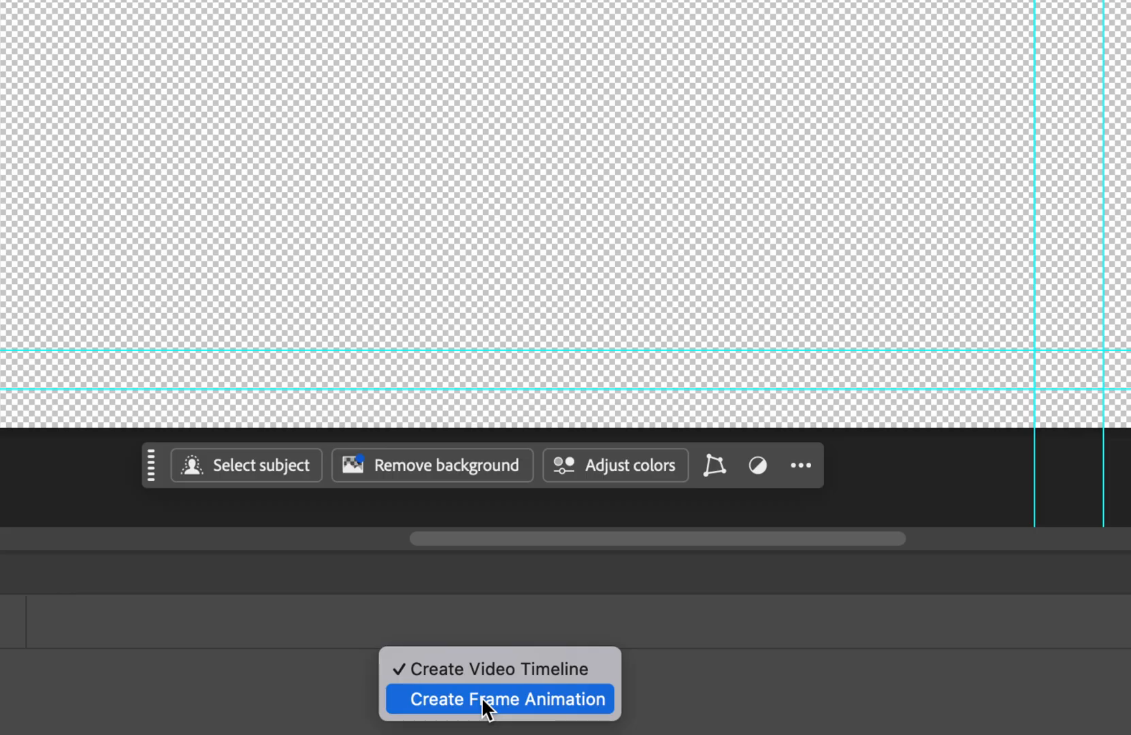
{"action": "left_click", "coordinate": [482, 697]}
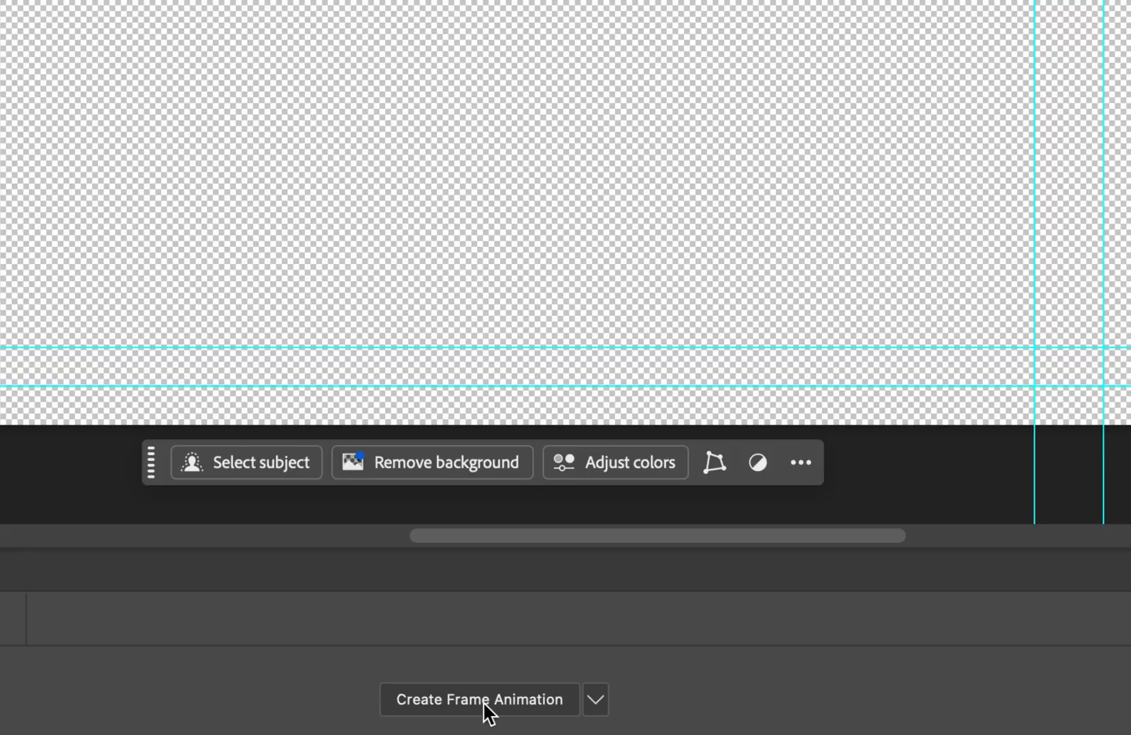
{"action": "left_click", "coordinate": [484, 704]}
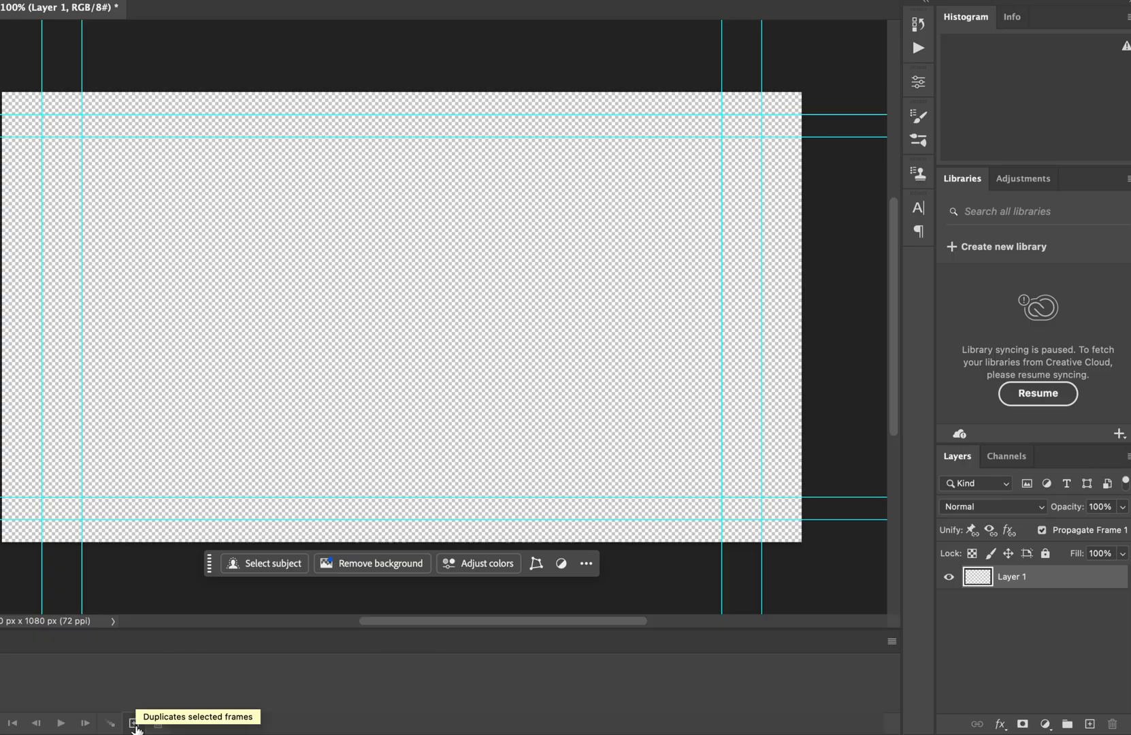
Duplicate the first animation frame and set the frame delay to 0.1 seconds.
{"action": "left_click", "coordinate": [134, 724]}
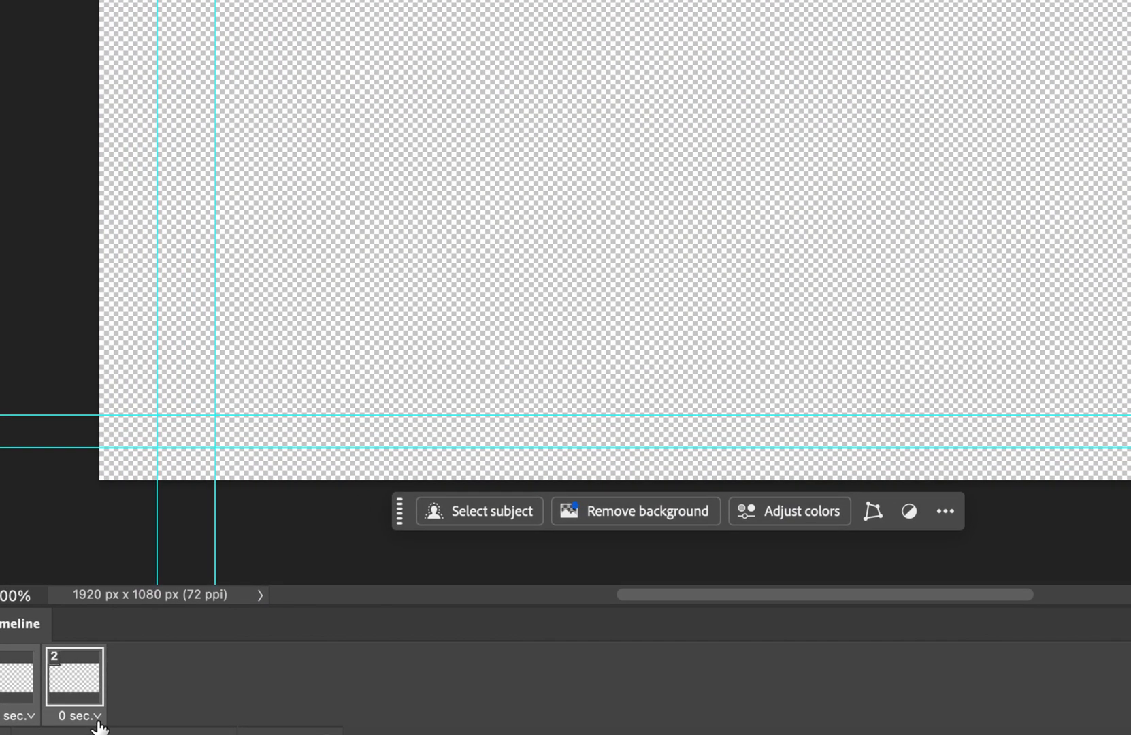
{"action": "left_click", "coordinate": [96, 719]}
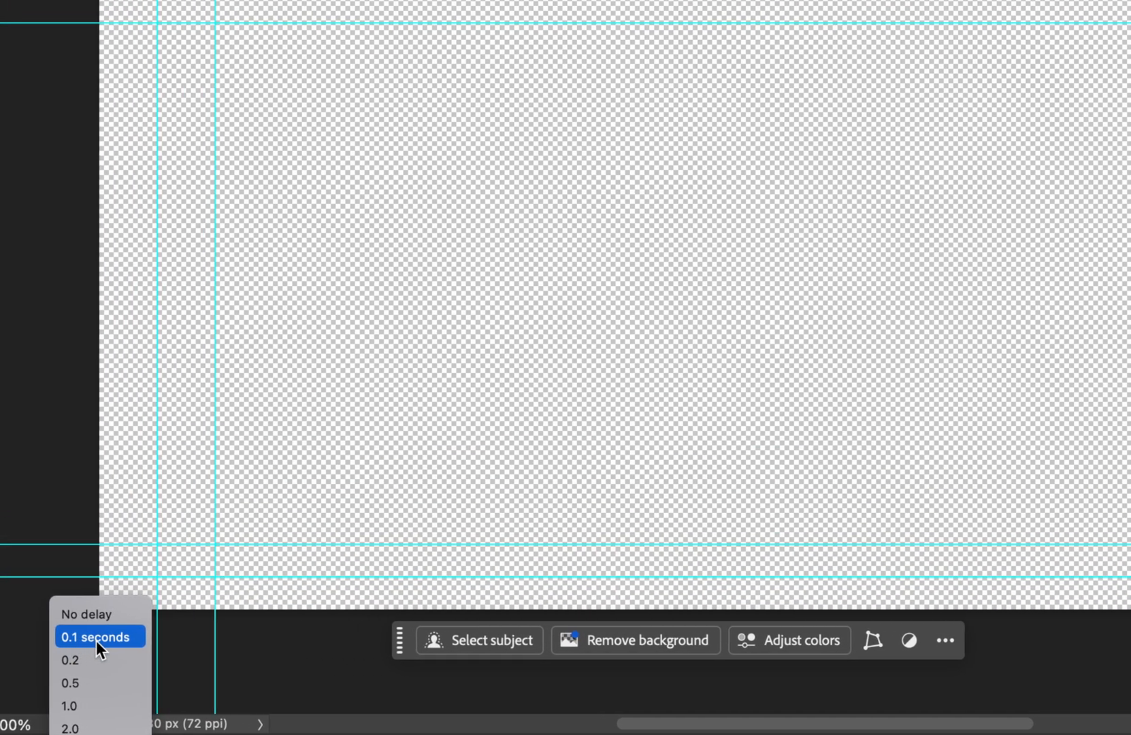
{"action": "left_click", "coordinate": [88, 636]}
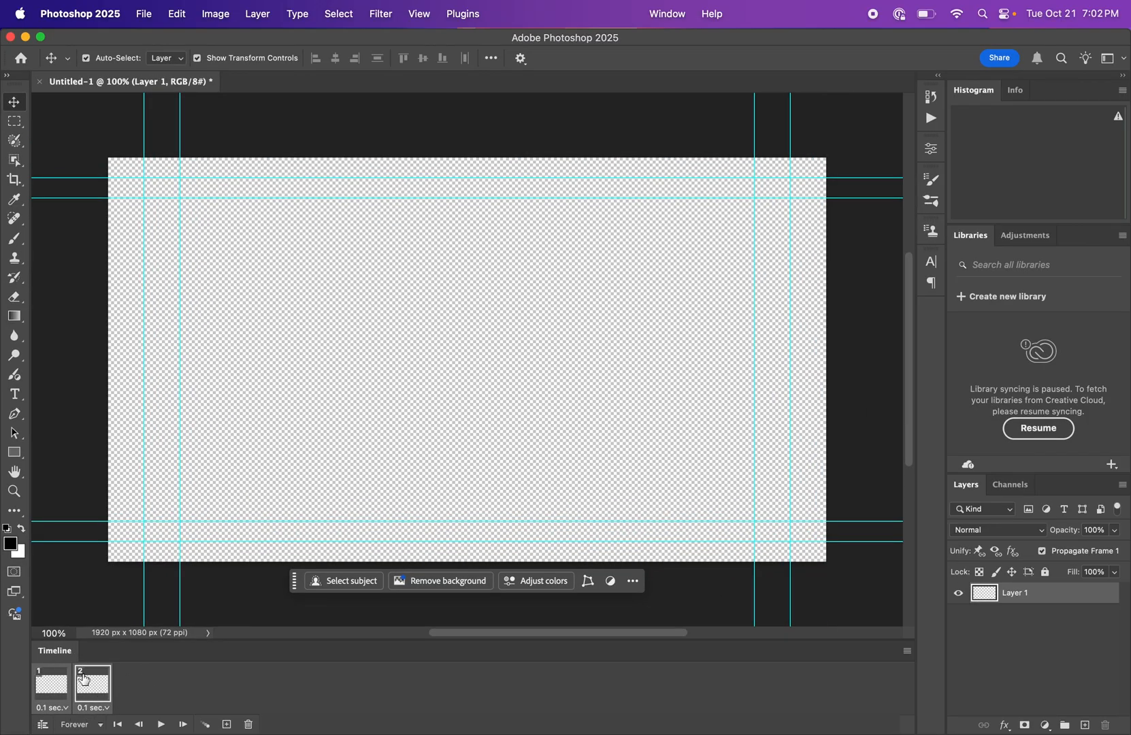
With frame 1 selected, place mountains.jpg from the Desktop as an embedded image, allowing access to the folder.
{"action": "left_click", "coordinate": [51, 685]}
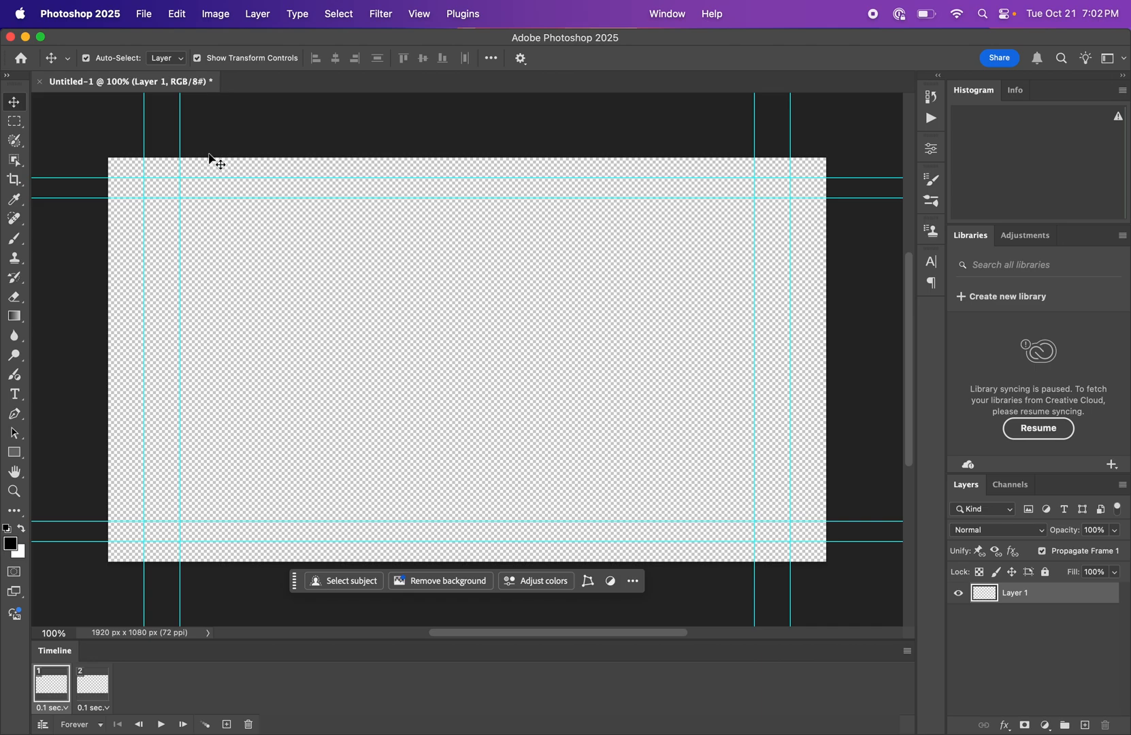
{"action": "left_click", "coordinate": [145, 15]}
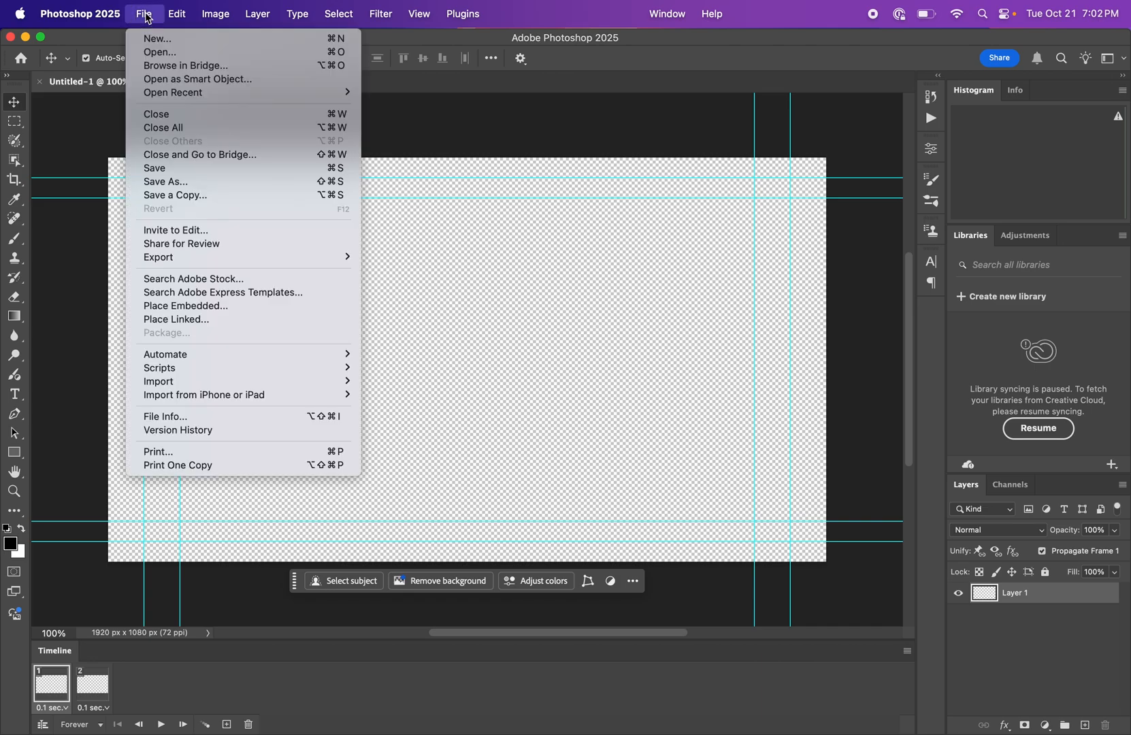
{"action": "left_click", "coordinate": [204, 307]}
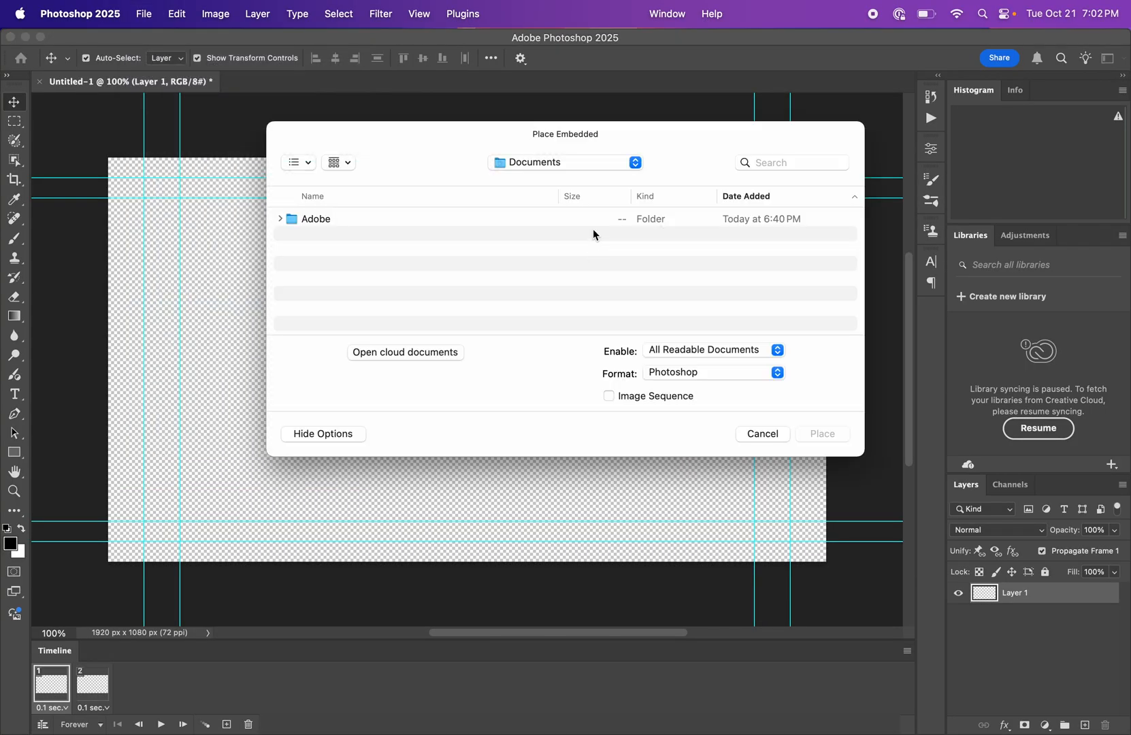
{"action": "left_click_drag", "start_coordinate": [479, 149], "coordinate": [452, 161]}
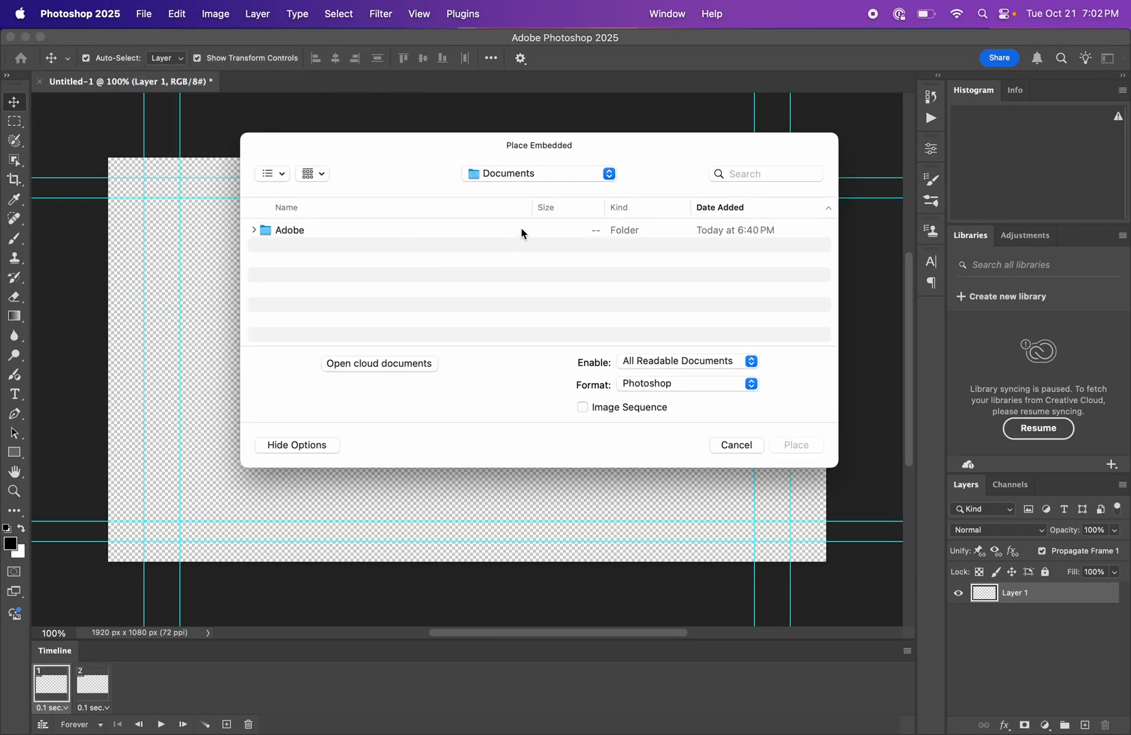
{"action": "left_click", "coordinate": [550, 174]}
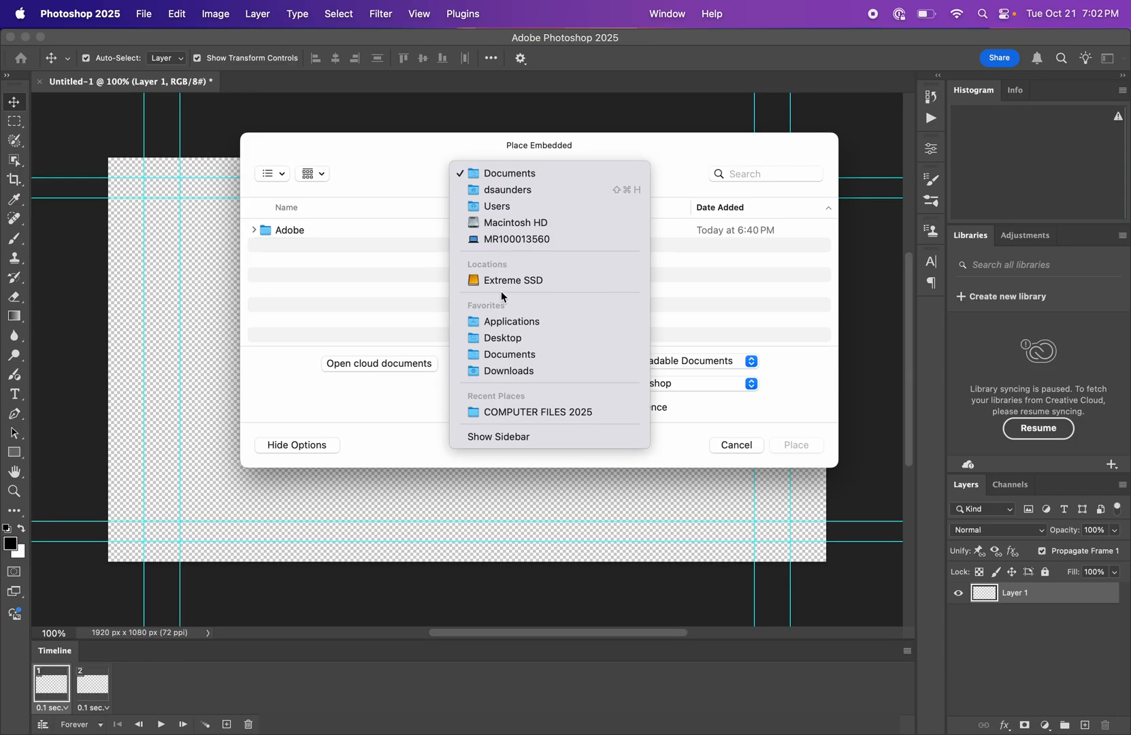
{"action": "left_click", "coordinate": [519, 339]}
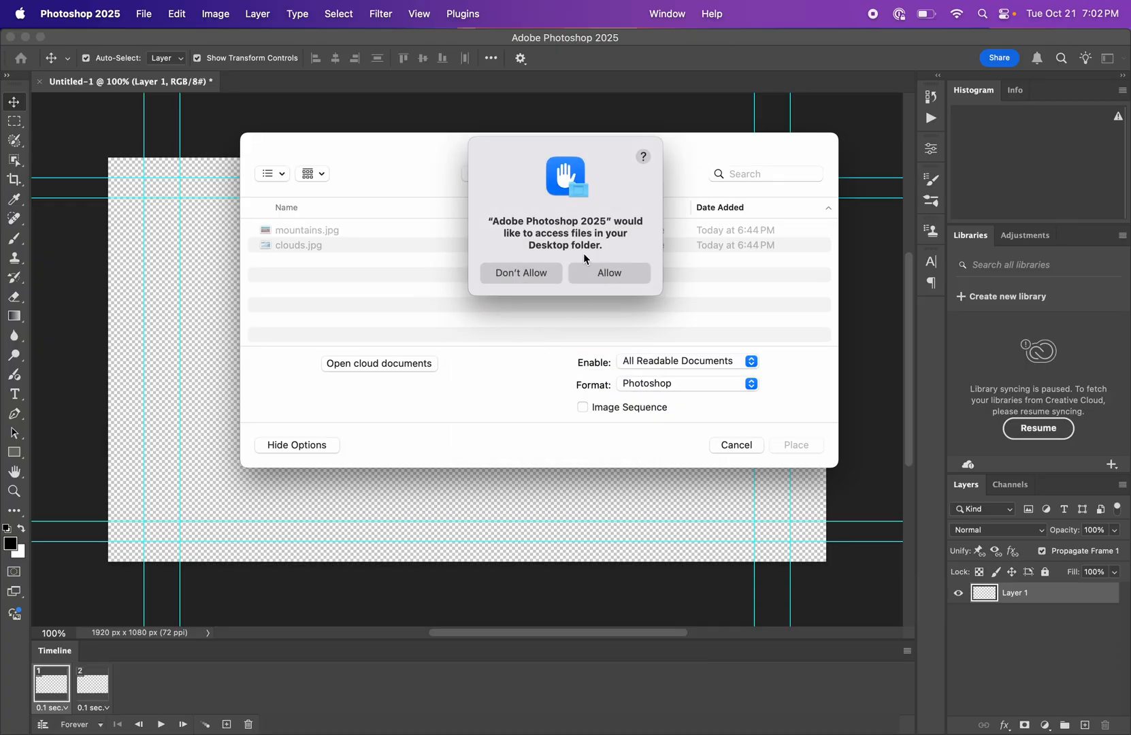
{"action": "left_click", "coordinate": [625, 273]}
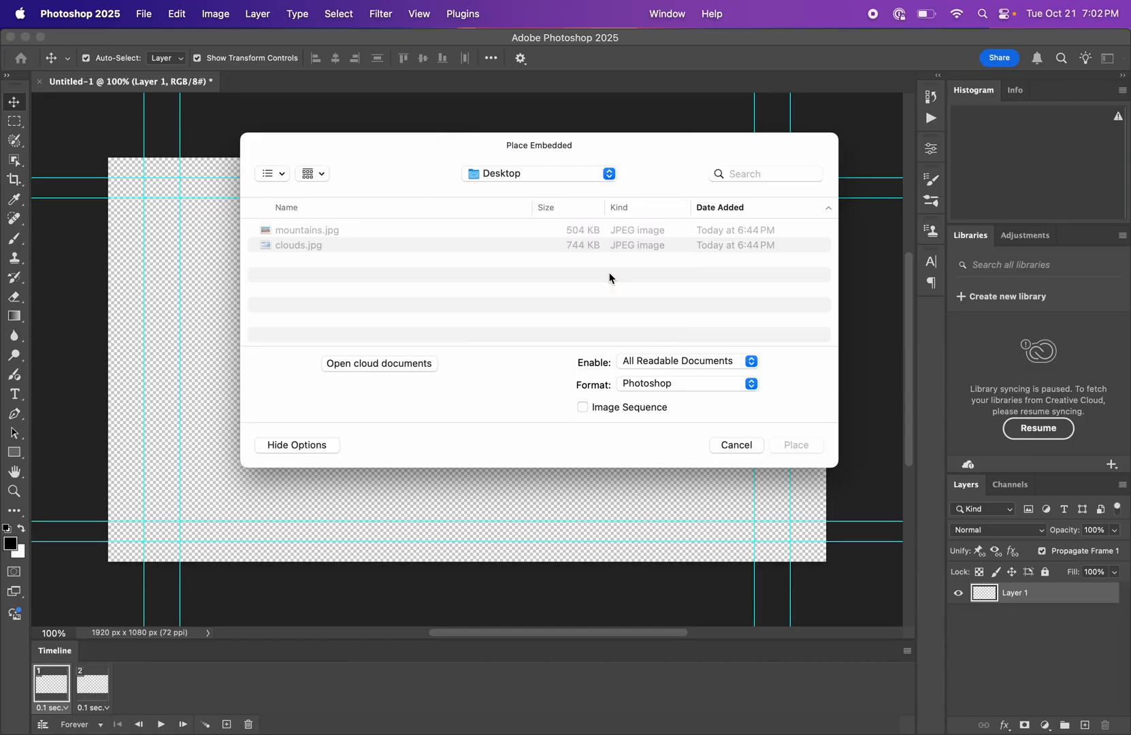
{"action": "left_click", "coordinate": [326, 234]}
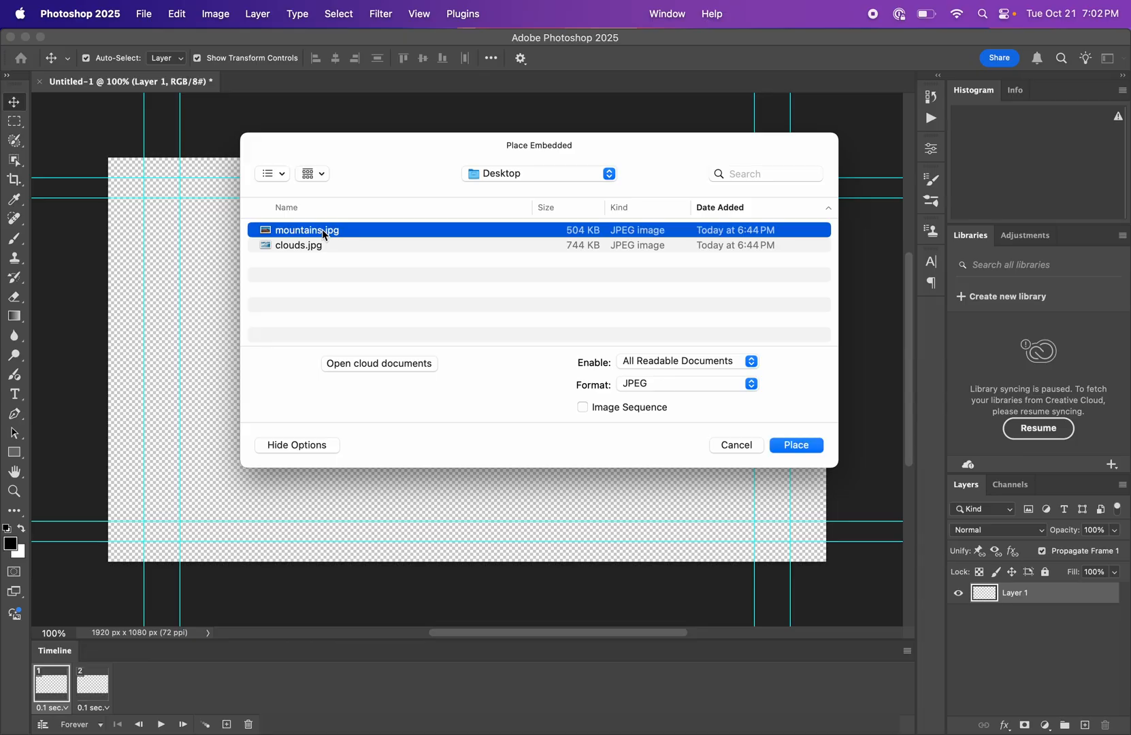
{"action": "left_click", "coordinate": [804, 450]}
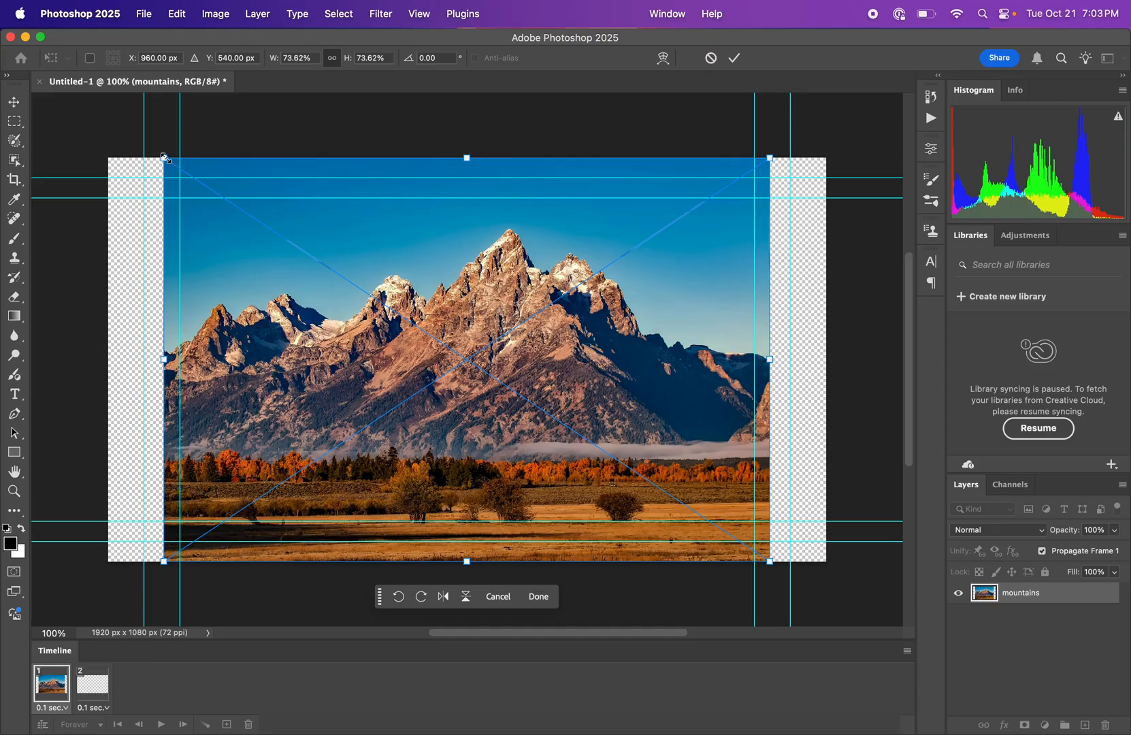
Scale the placed mountains image proportionally to about 87% so it fills the canvas width, commit the transform and deselect the layer.
{"action": "left_click_drag", "start_coordinate": [164, 157], "coordinate": [107, 127]}
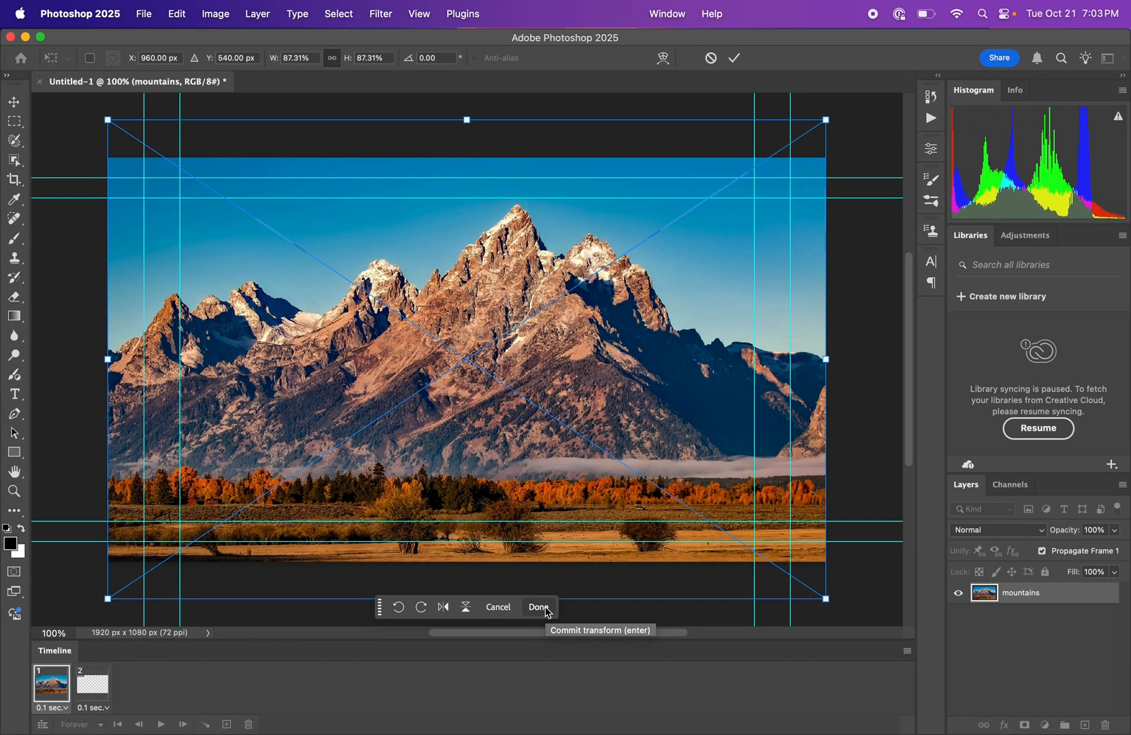
{"action": "left_click", "coordinate": [539, 607]}
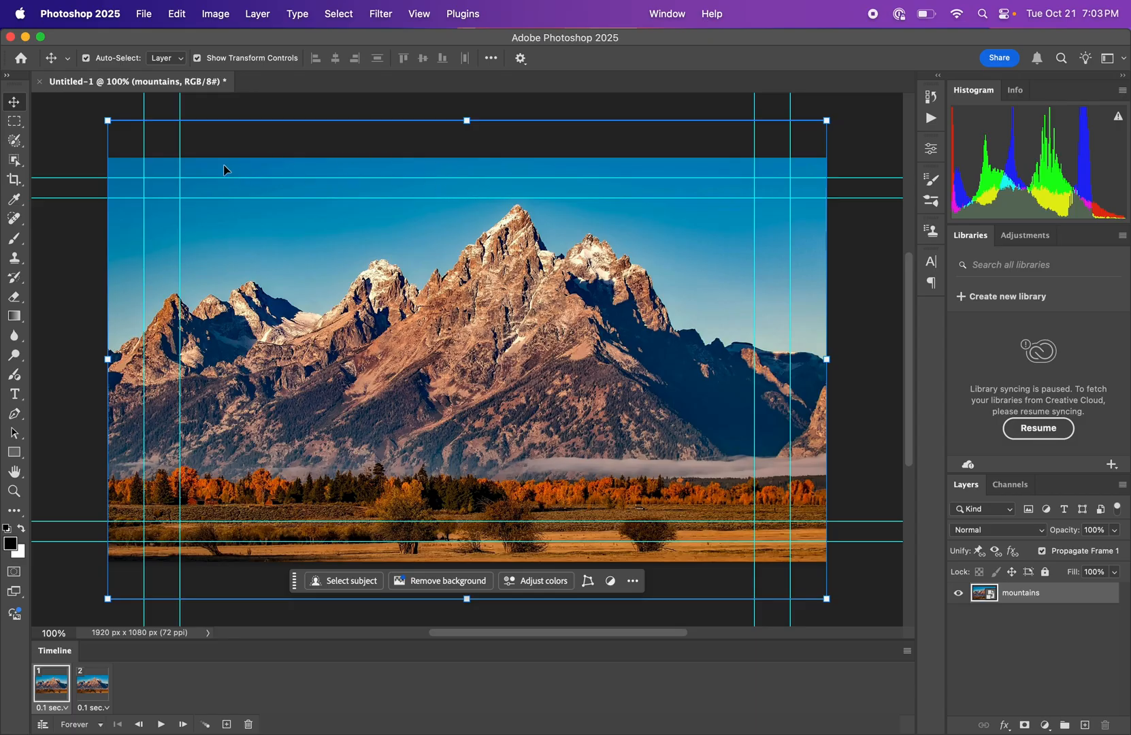
{"action": "left_click", "coordinate": [90, 251]}
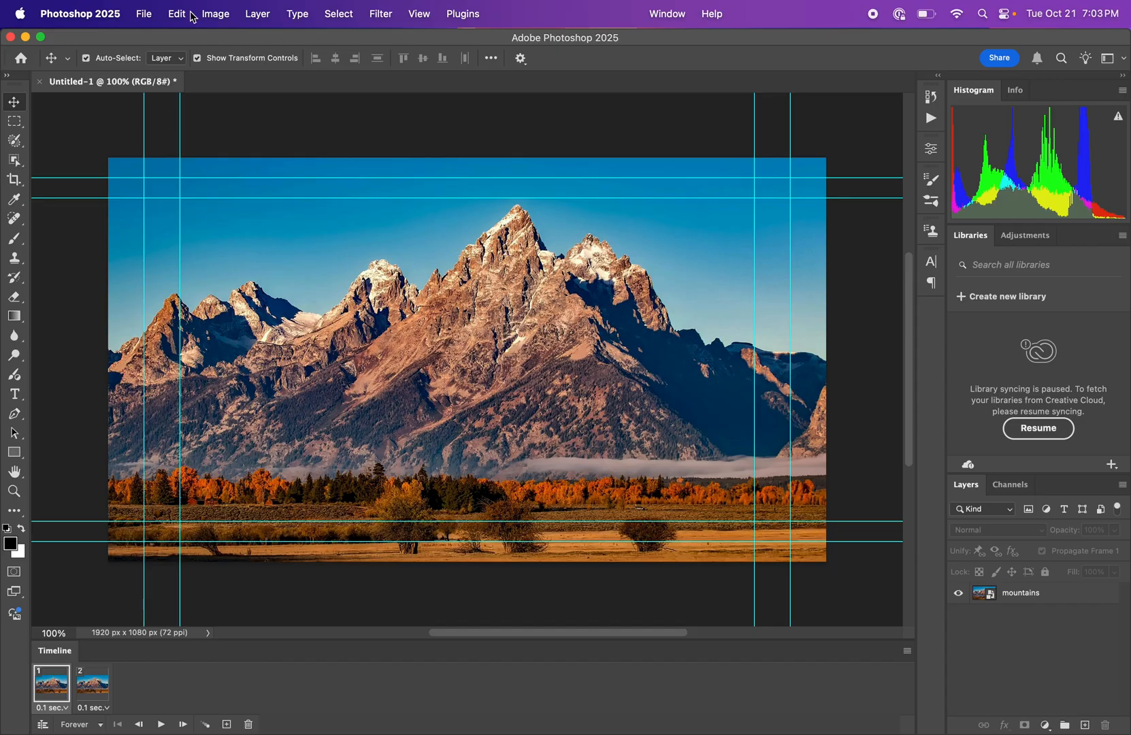
Place clouds.jpg from the Desktop as an embedded image above the mountains layer.
{"action": "left_click", "coordinate": [145, 14]}
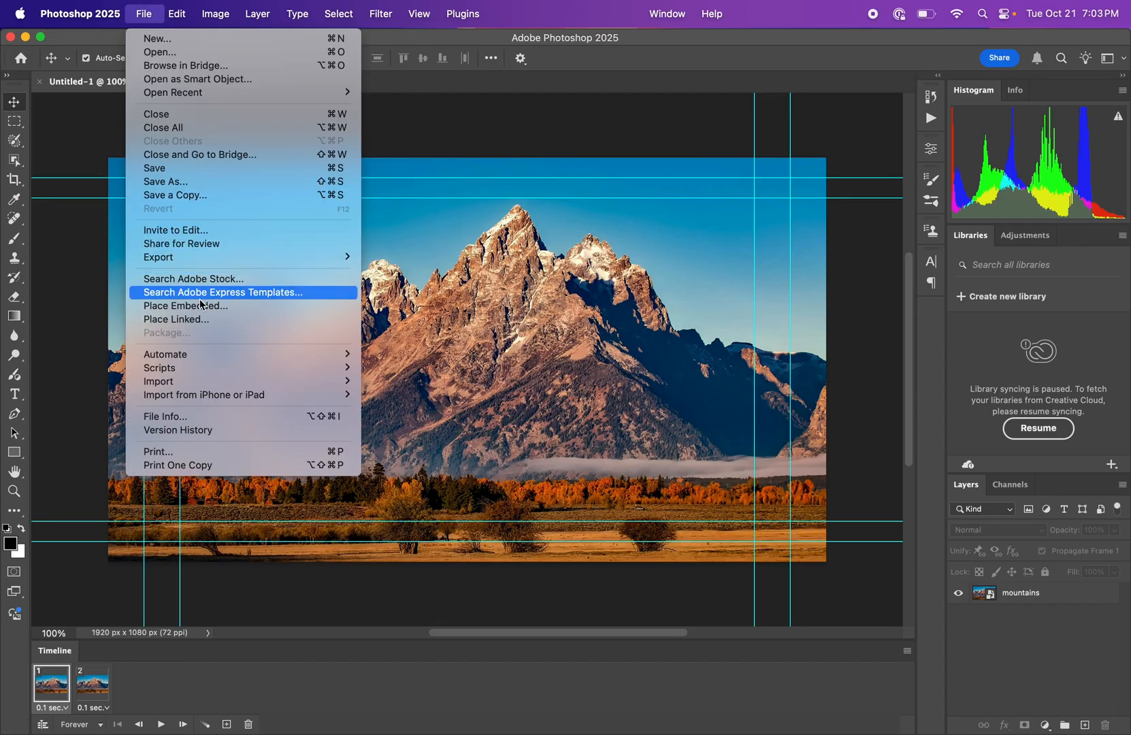
{"action": "left_click", "coordinate": [185, 306]}
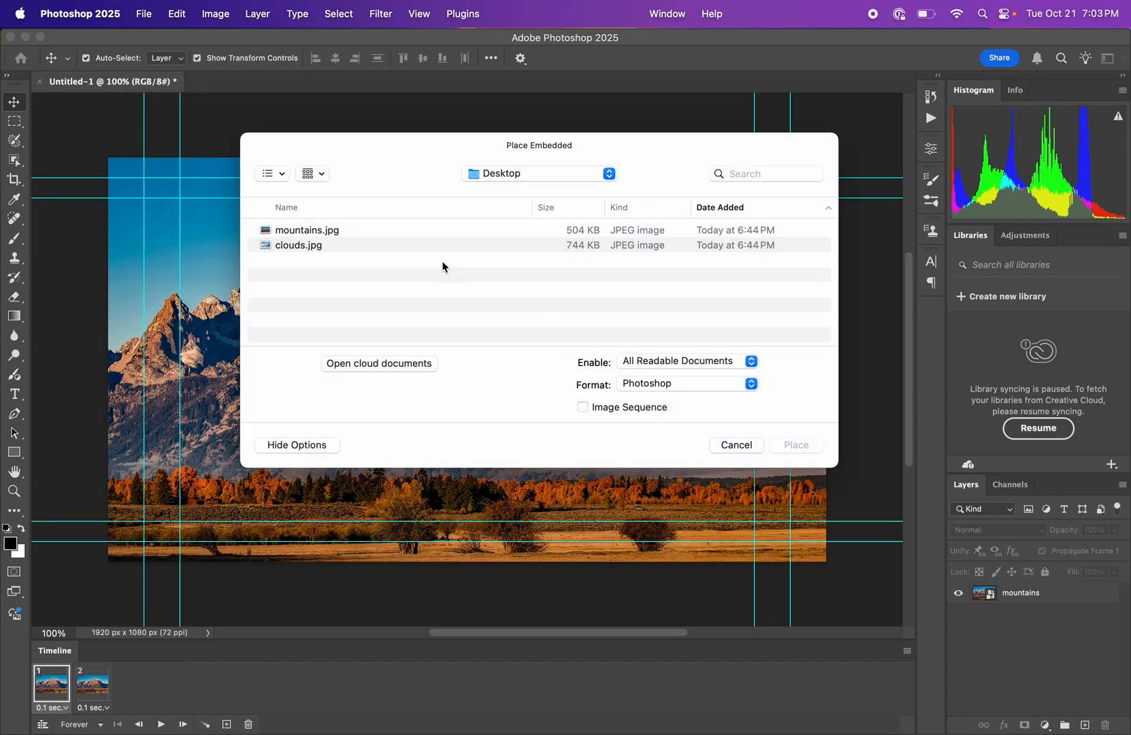
{"action": "left_click", "coordinate": [309, 249]}
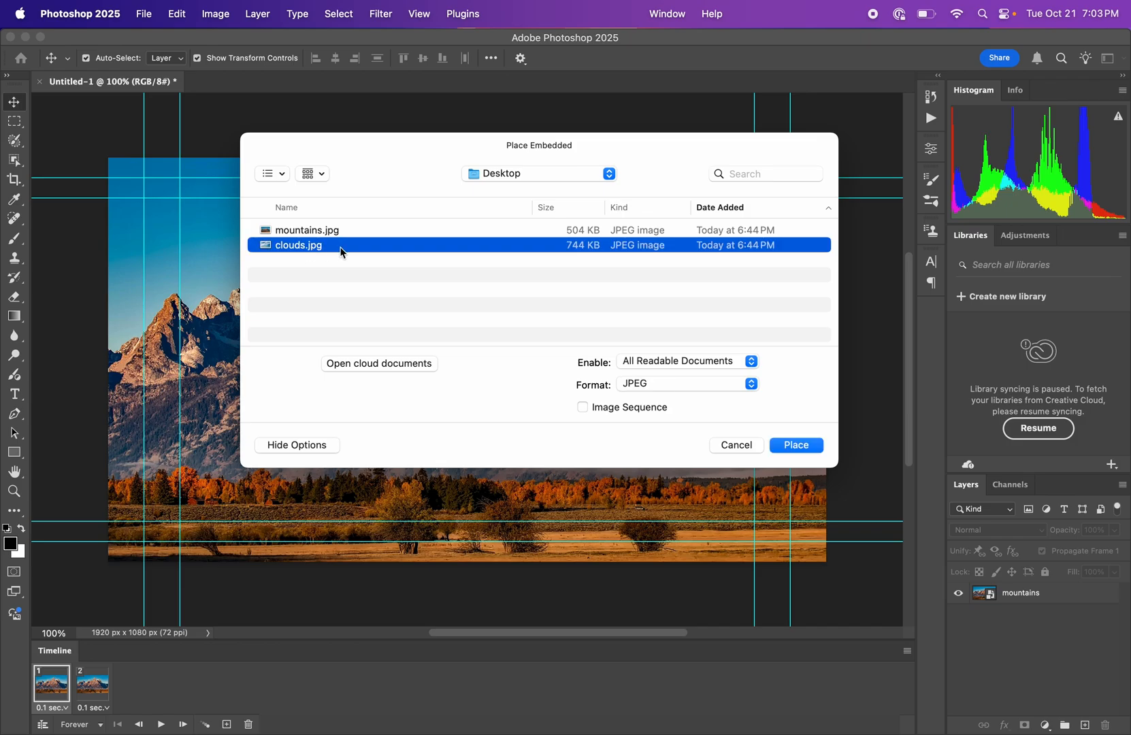
{"action": "double_click", "coordinate": [342, 249]}
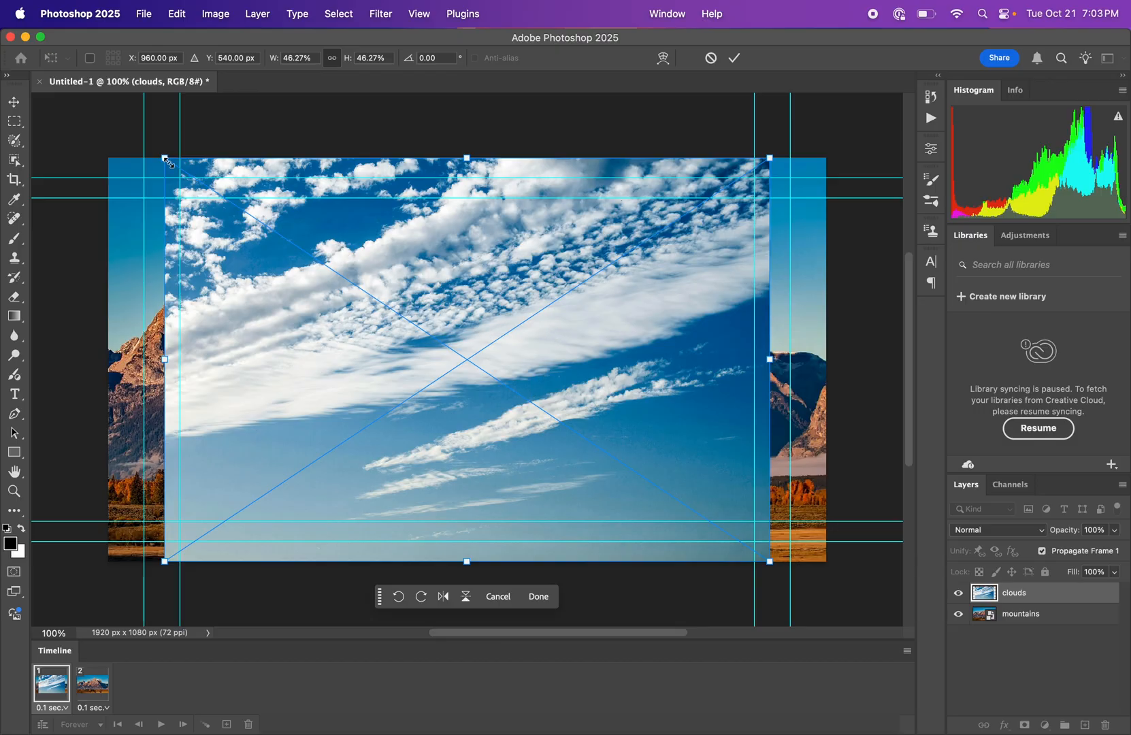
Scale the placed clouds image proportionally to about 69% so it extends beyond the canvas on all sides.
{"action": "left_click_drag", "start_coordinate": [164, 158], "coordinate": [43, 129]}
{"action": "scroll", "coordinate": [198, 301], "scroll_direction": "down", "scroll_amount": 3}
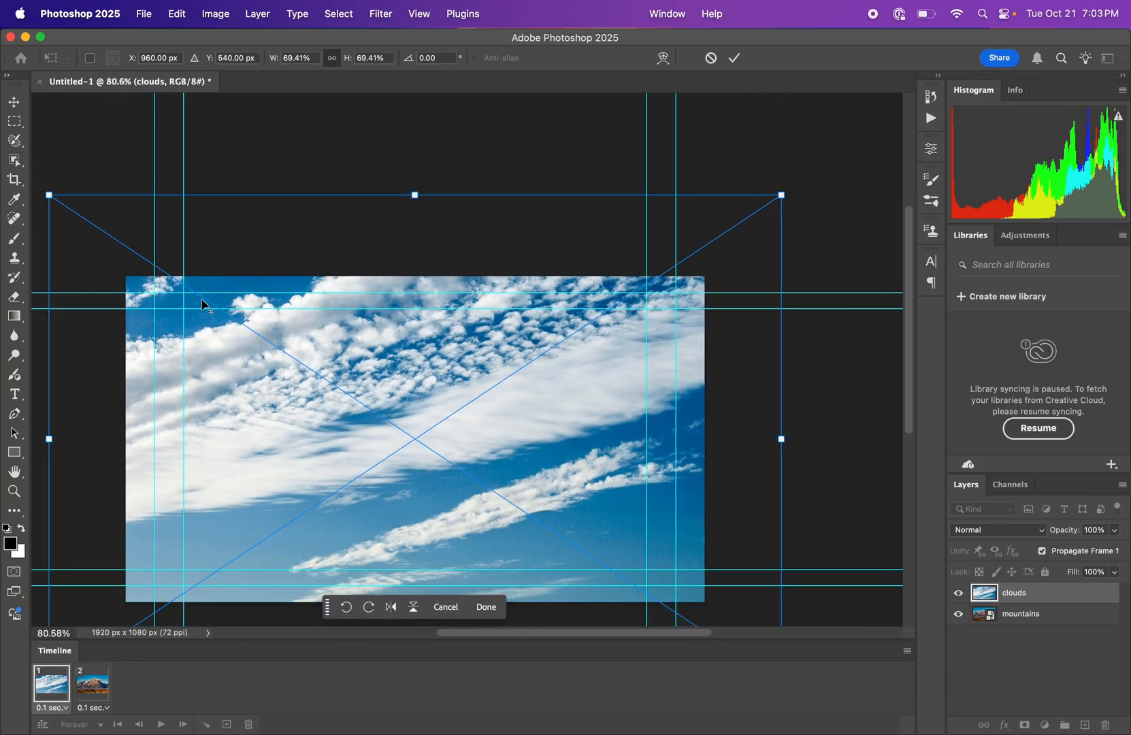
{"action": "scroll", "coordinate": [202, 302], "scroll_direction": "down", "scroll_amount": 5}
{"action": "scroll", "coordinate": [202, 302], "scroll_direction": "up", "scroll_amount": 4}
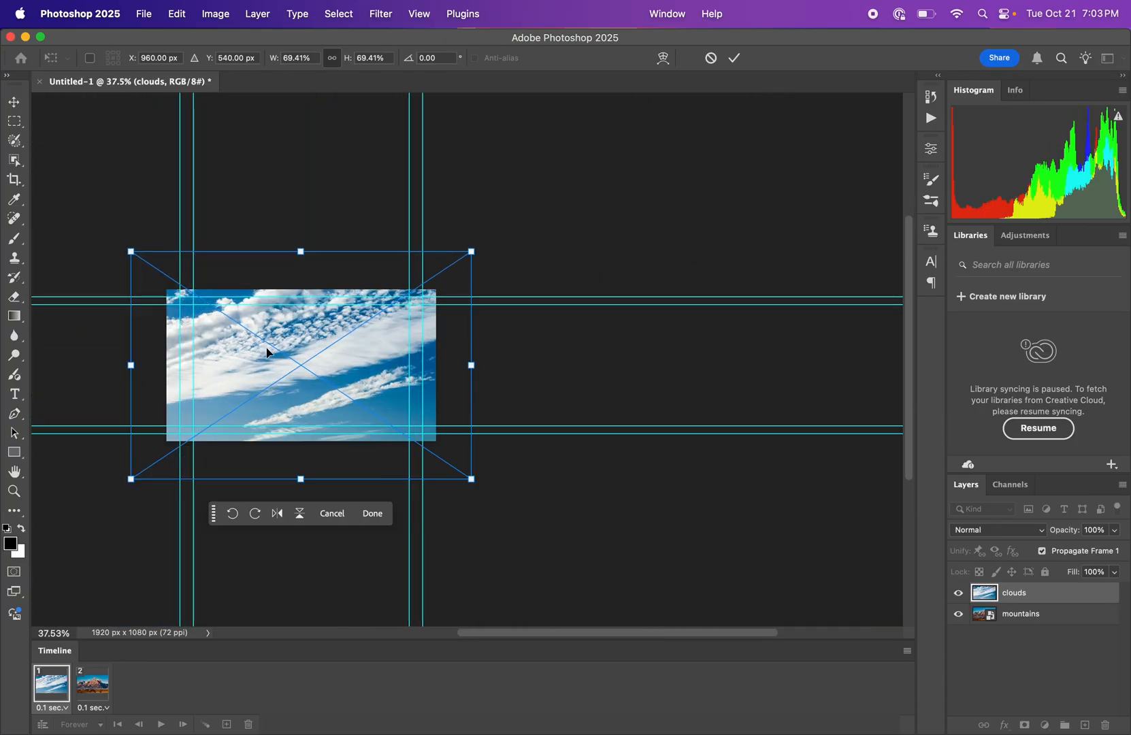
Move the clouds image so its lower-left corner meets the canvas's lower-left corner, commit the transform and deselect the layer.
{"action": "left_click_drag", "start_coordinate": [266, 352], "coordinate": [429, 327]}
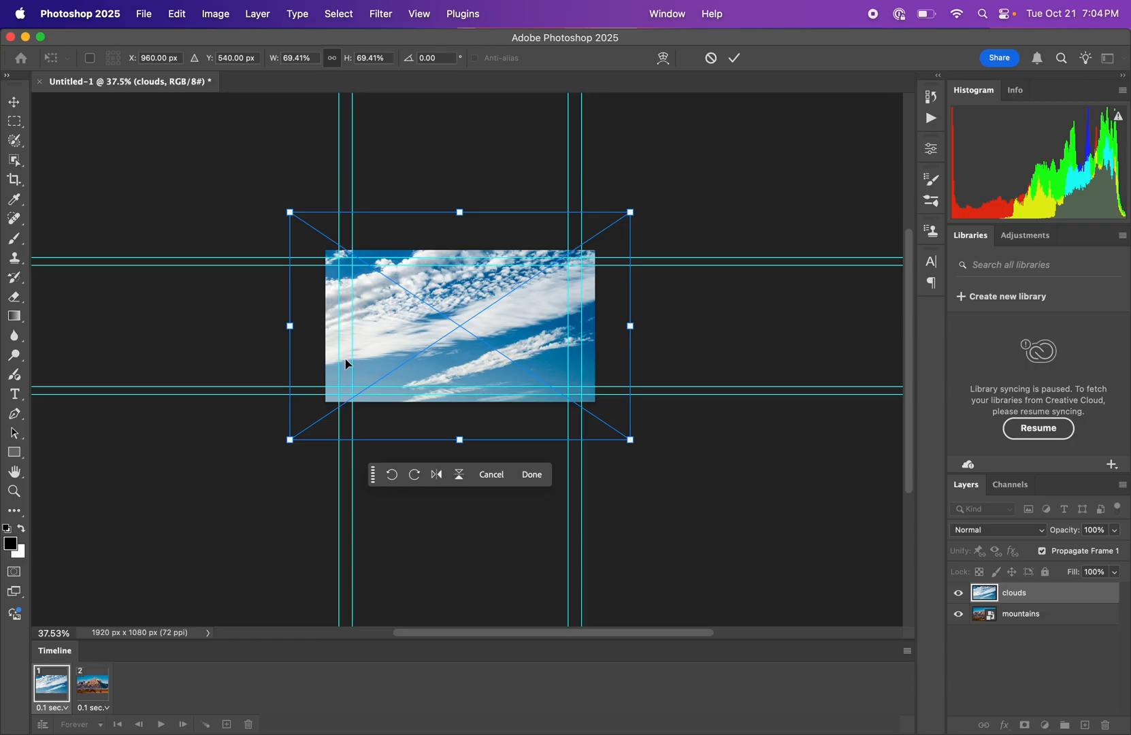
{"action": "left_click_drag", "start_coordinate": [360, 354], "coordinate": [395, 324]}
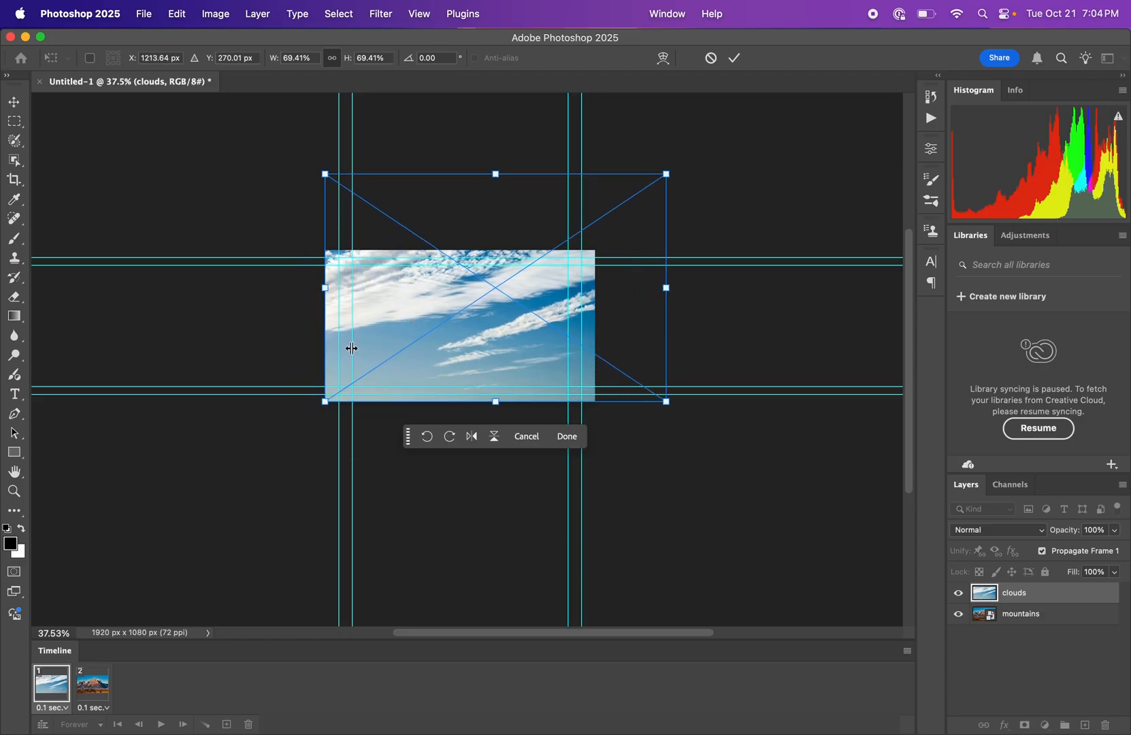
{"action": "left_click", "coordinate": [566, 437]}
{"action": "left_click", "coordinate": [684, 468]}
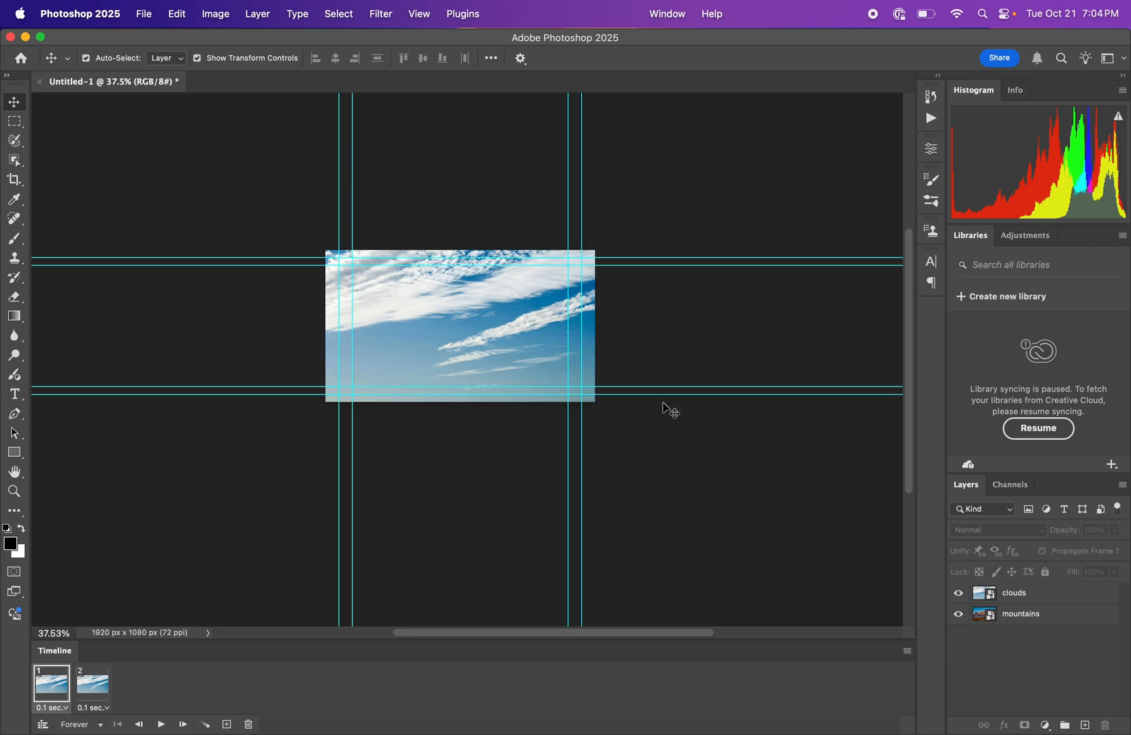
Reorder the clouds layer beneath the mountains layer and deselect all layers.
{"action": "scroll", "coordinate": [483, 354], "scroll_direction": "up", "scroll_amount": 5}
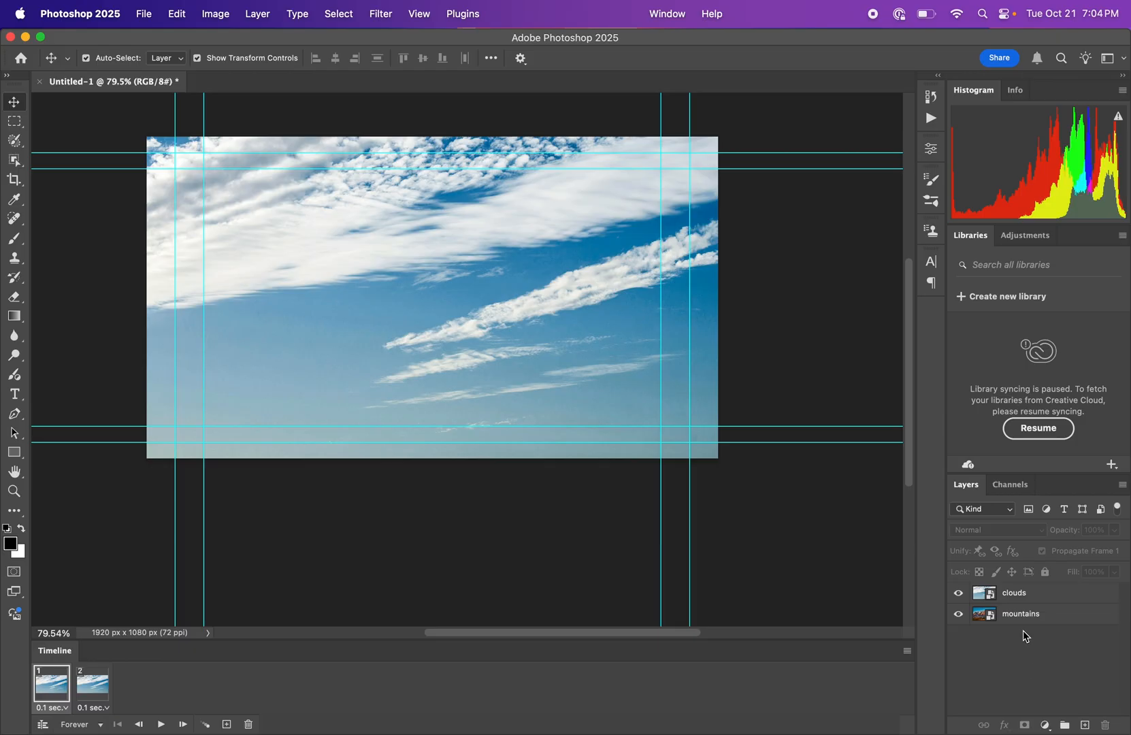
{"action": "left_click", "coordinate": [1018, 594]}
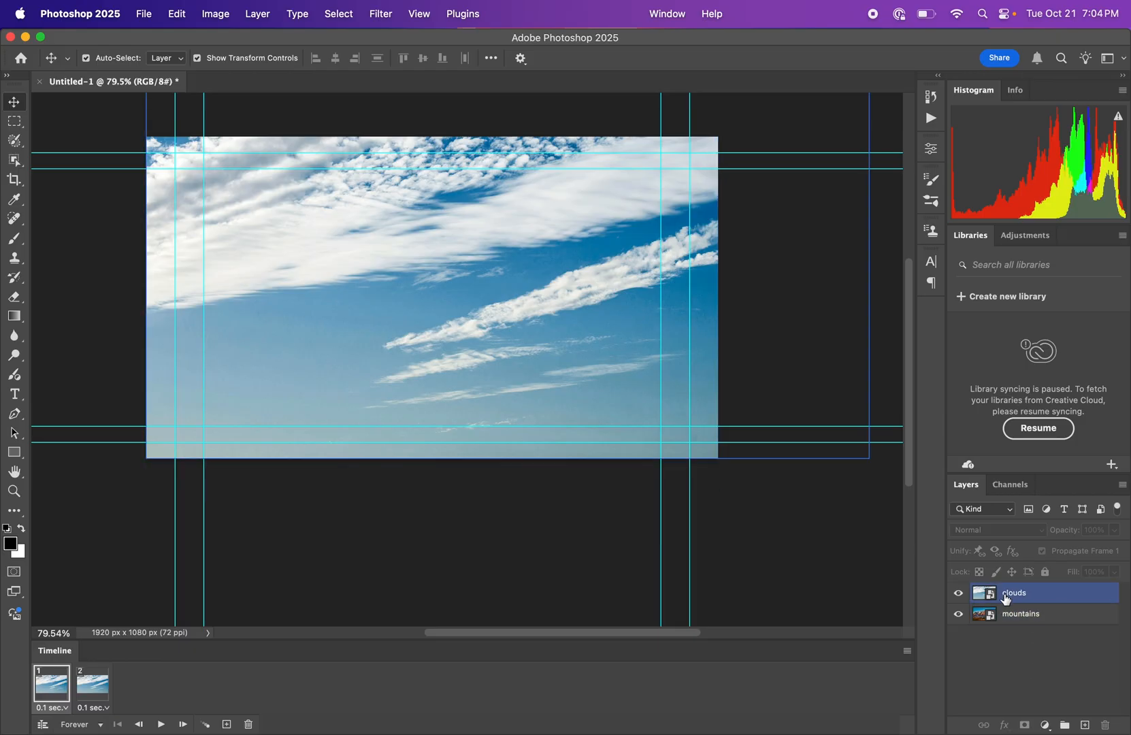
{"action": "left_click_drag", "start_coordinate": [1012, 593], "coordinate": [1022, 624]}
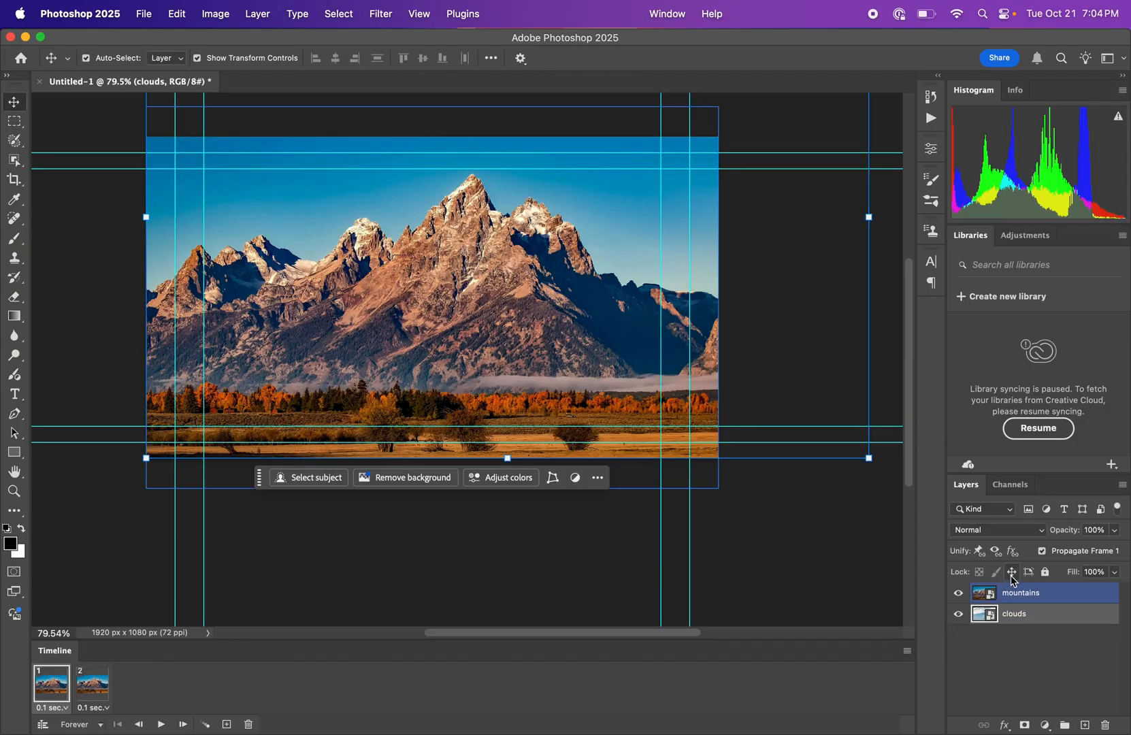
{"action": "left_click", "coordinate": [1050, 662]}
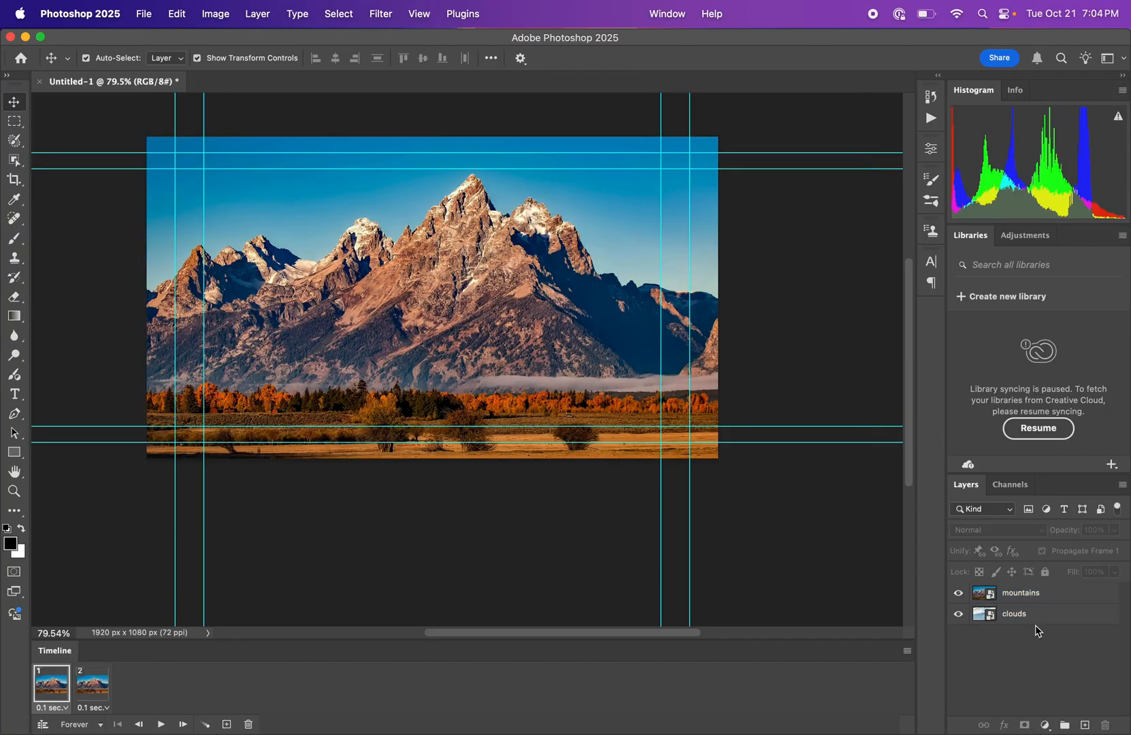
{"action": "left_click", "coordinate": [789, 366]}
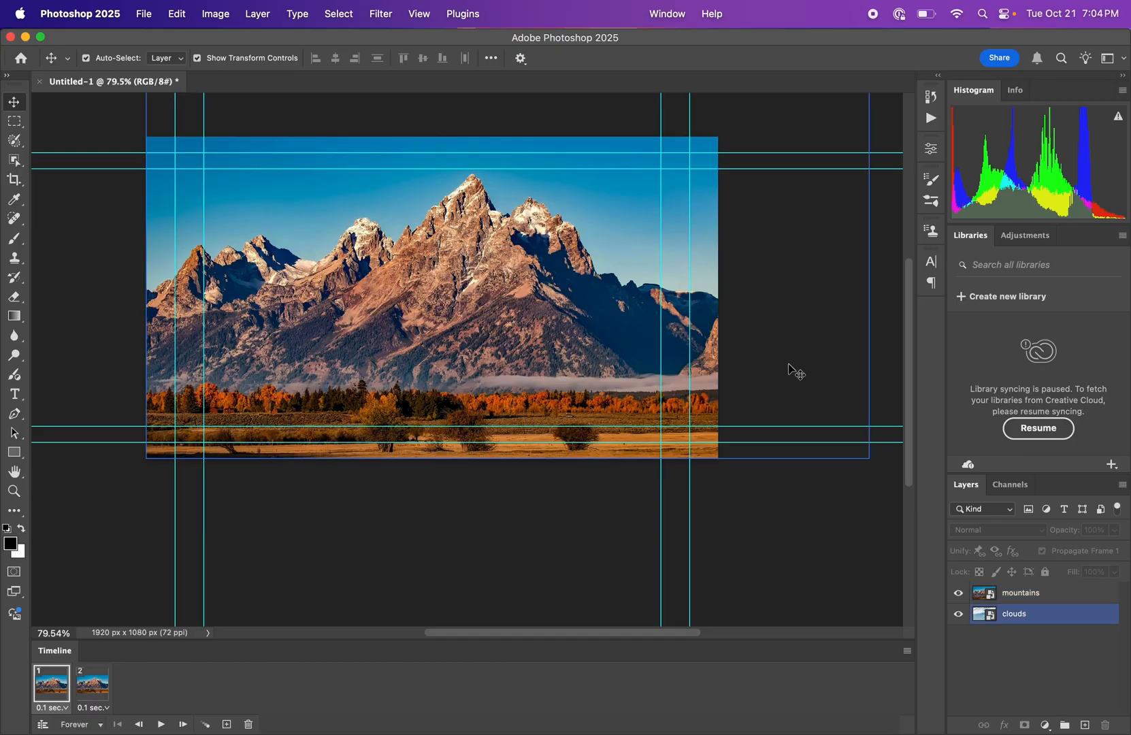
Activate the Pen tool in Path mode, show the saved paths list and create a new empty path.
{"action": "key", "text": "p"}
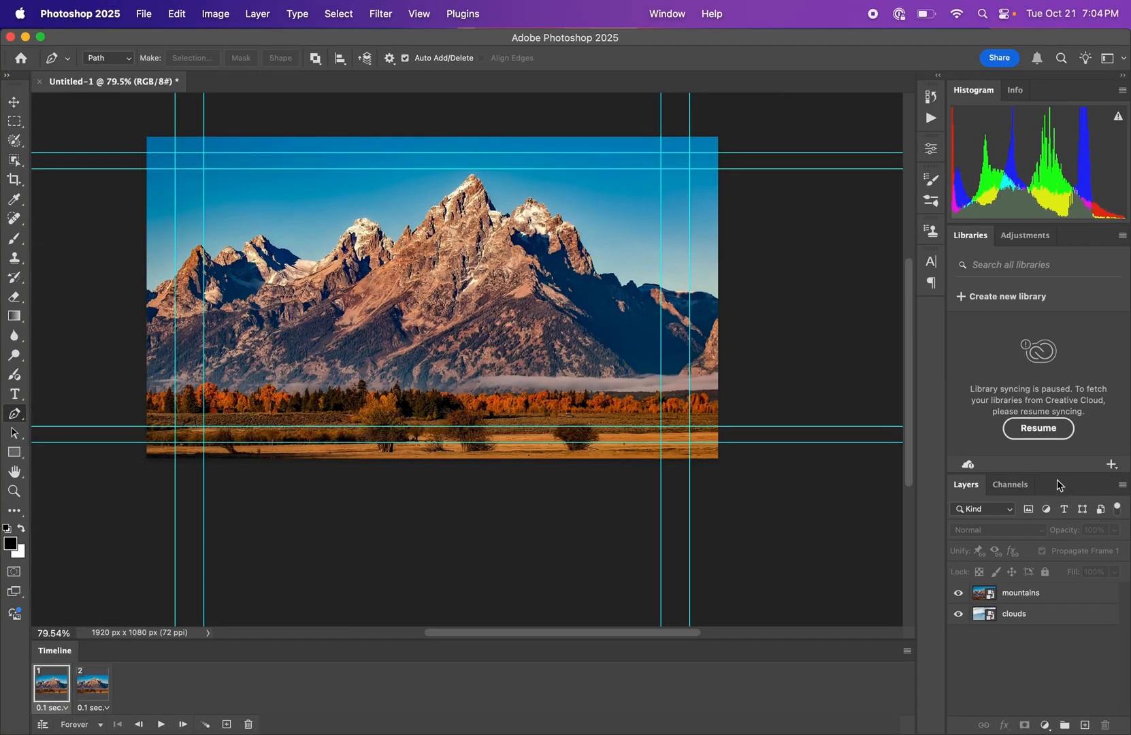
{"action": "scroll", "coordinate": [1058, 485], "scroll_direction": "up", "scroll_amount": 2}
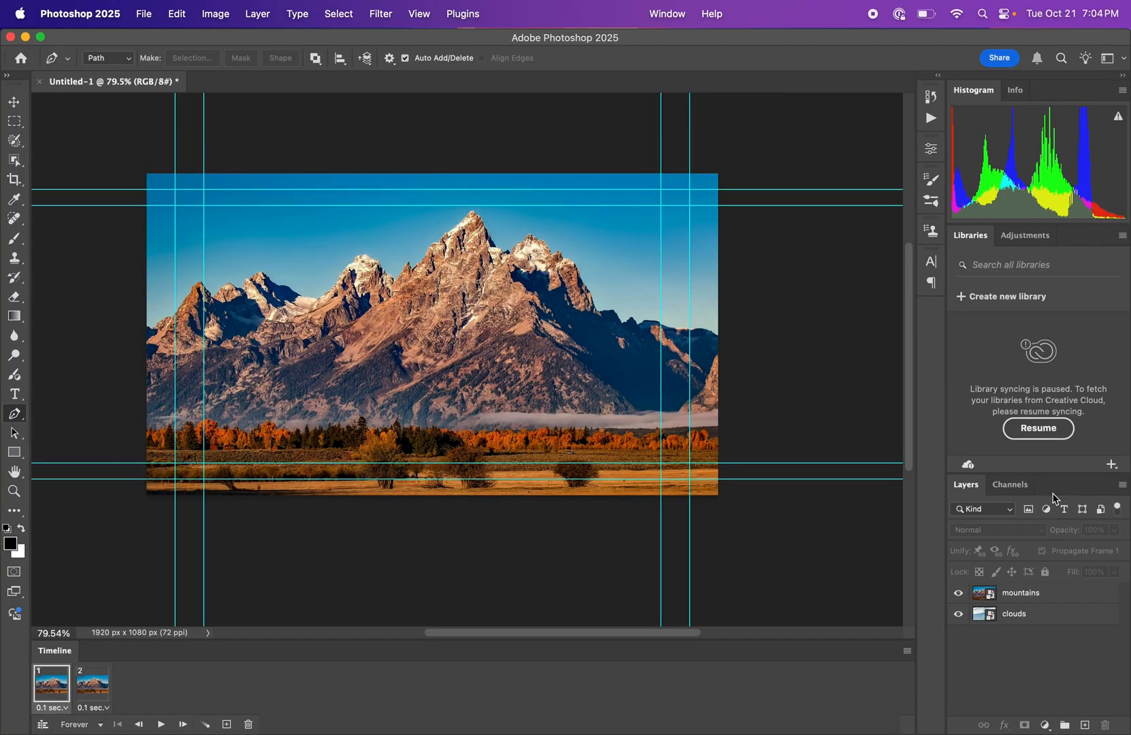
{"action": "left_click", "coordinate": [666, 13]}
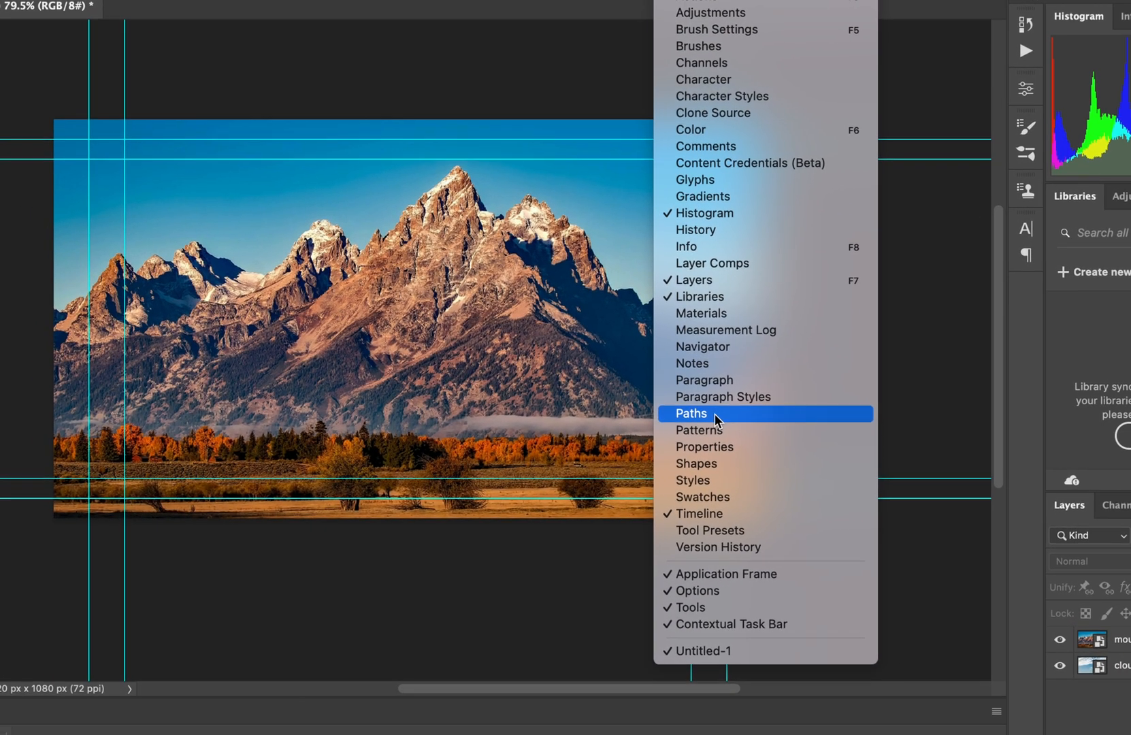
{"action": "left_click", "coordinate": [682, 411]}
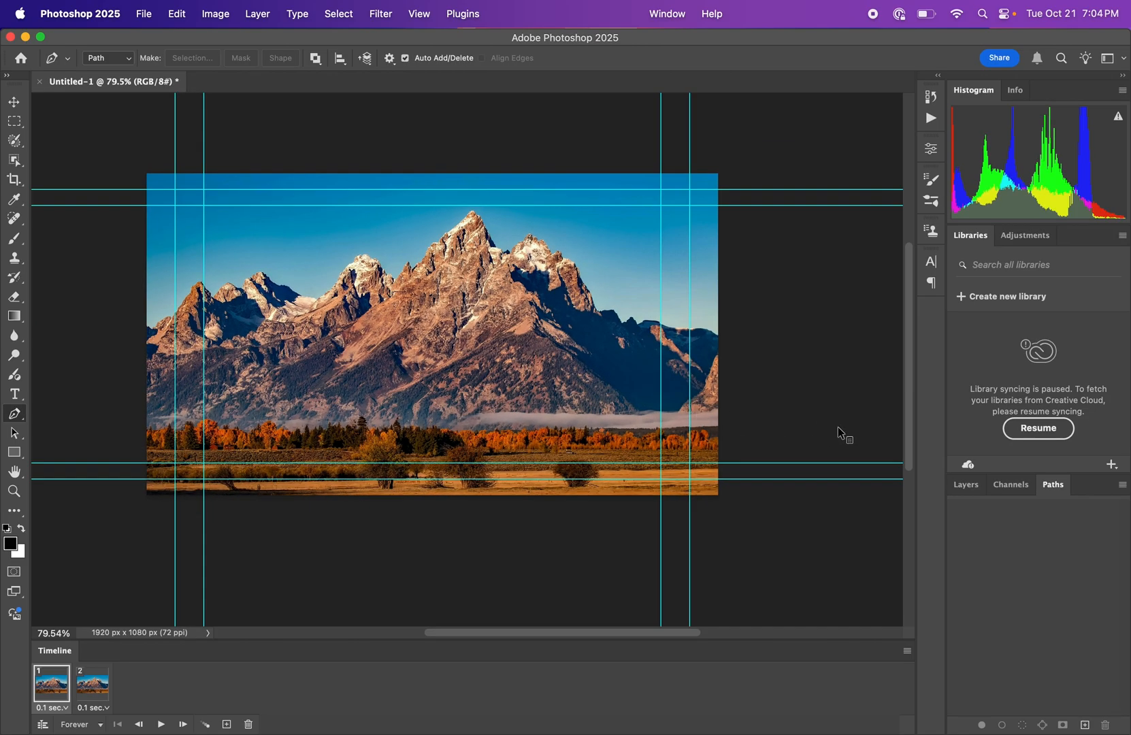
{"action": "scroll", "coordinate": [916, 444], "scroll_direction": "up", "scroll_amount": 5}
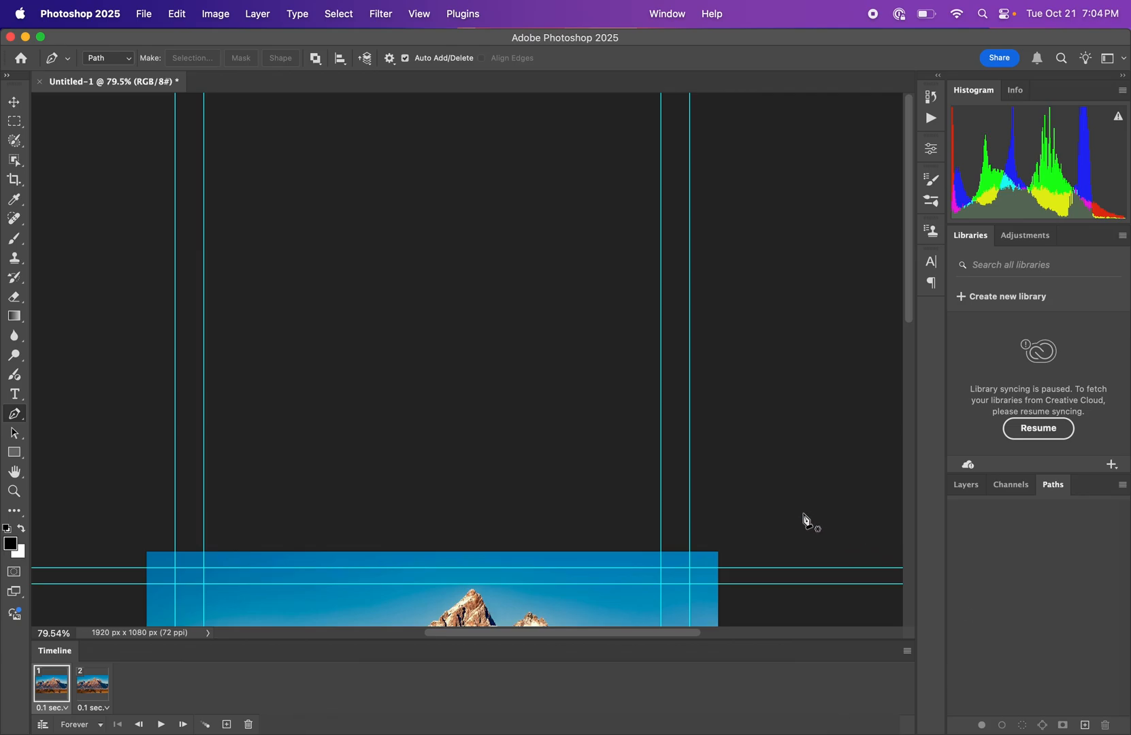
{"action": "scroll", "coordinate": [643, 456], "scroll_direction": "down", "scroll_amount": 5}
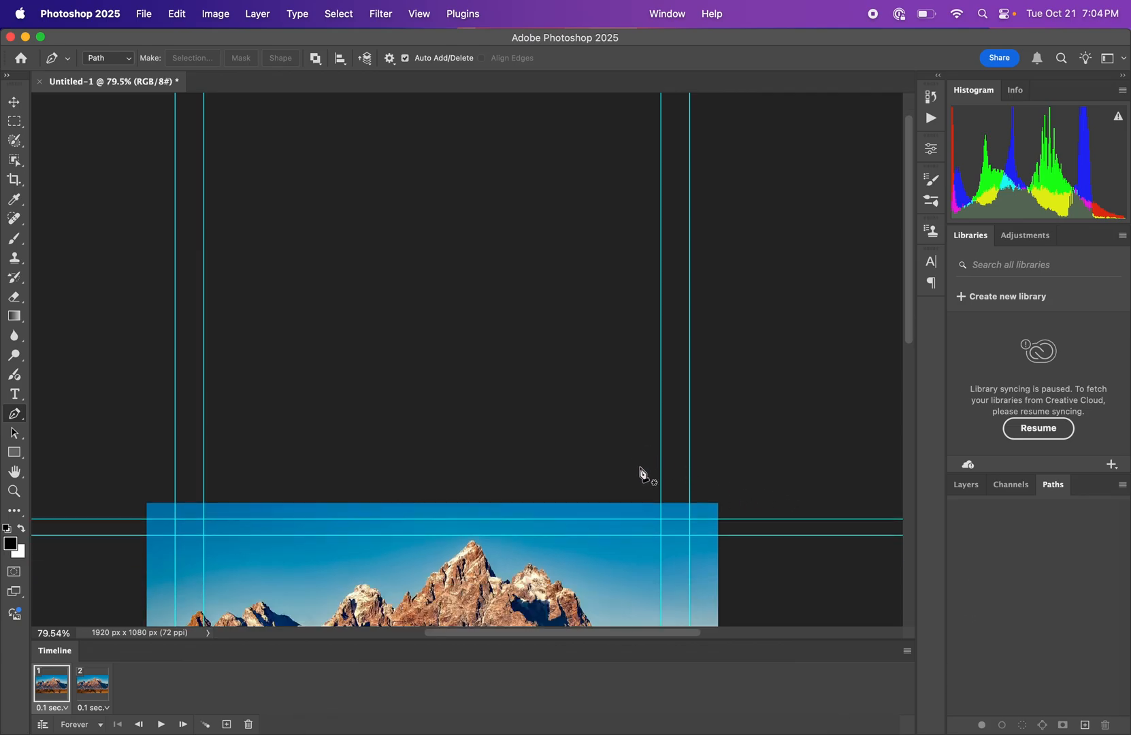
{"action": "left_click", "coordinate": [1085, 725]}
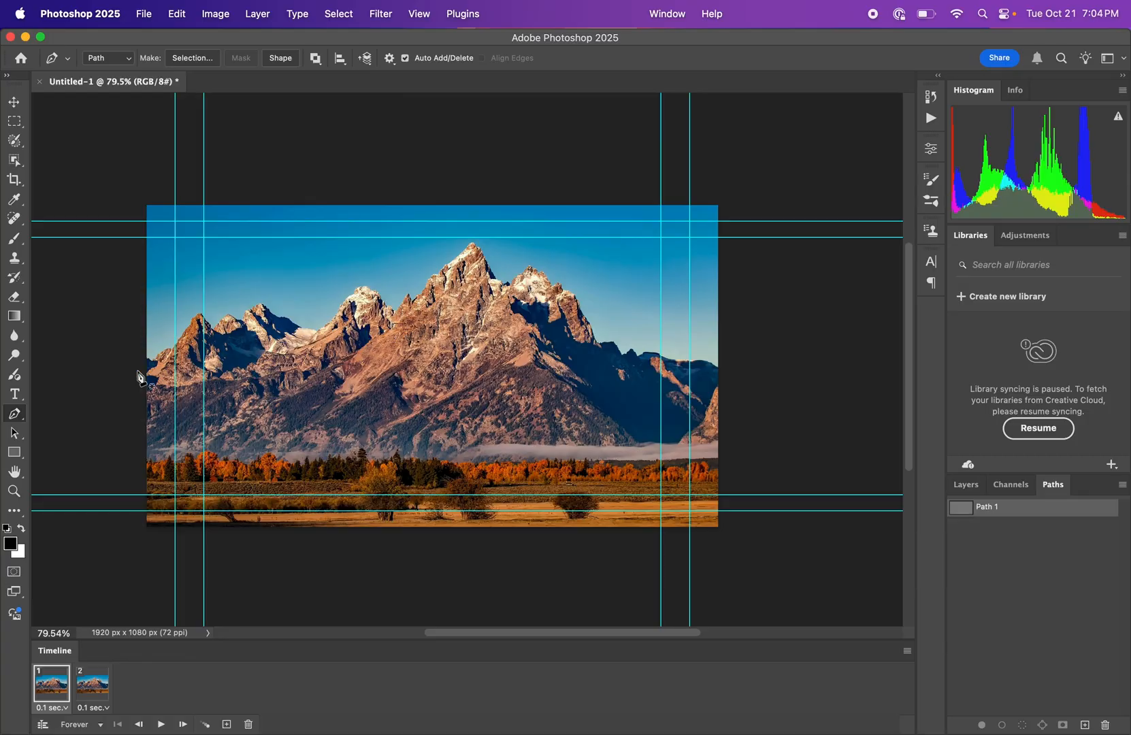
Start the path just outside the canvas's left edge and trace the skyline up the lower slope of the leftmost peak, undoing a misplaced anchor.
{"action": "scroll", "coordinate": [127, 378], "scroll_direction": "up", "scroll_amount": 5}
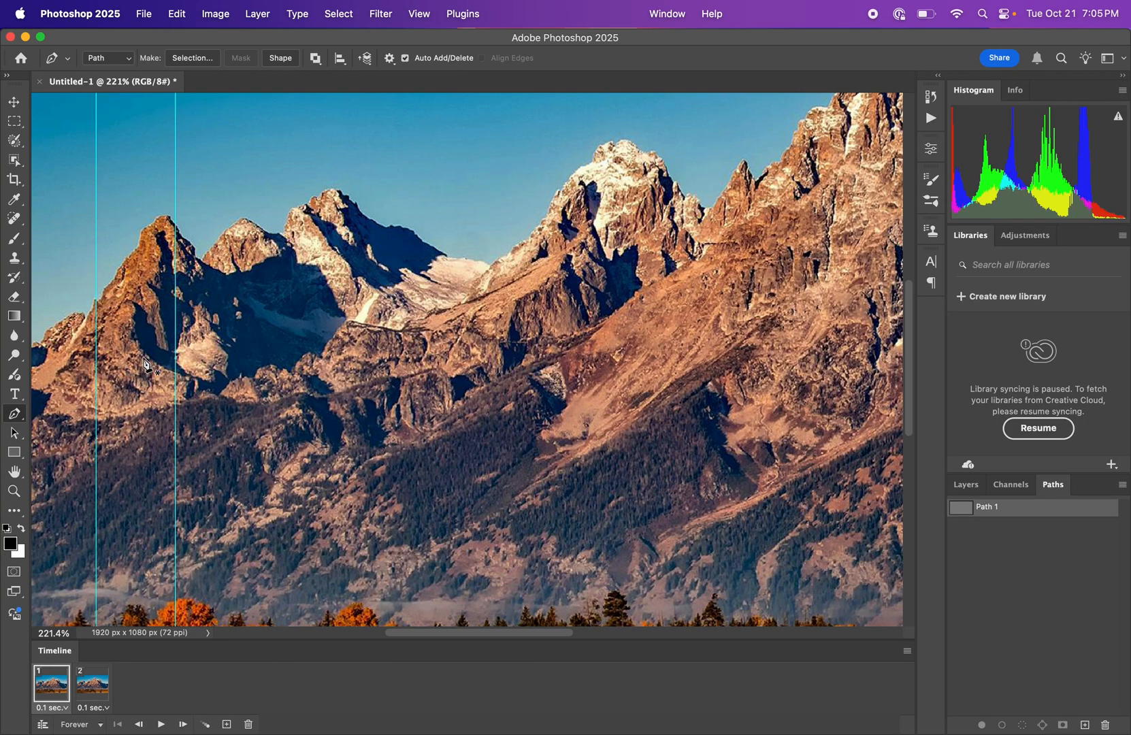
{"action": "left_click_drag", "start_coordinate": [146, 368], "coordinate": [279, 340]}
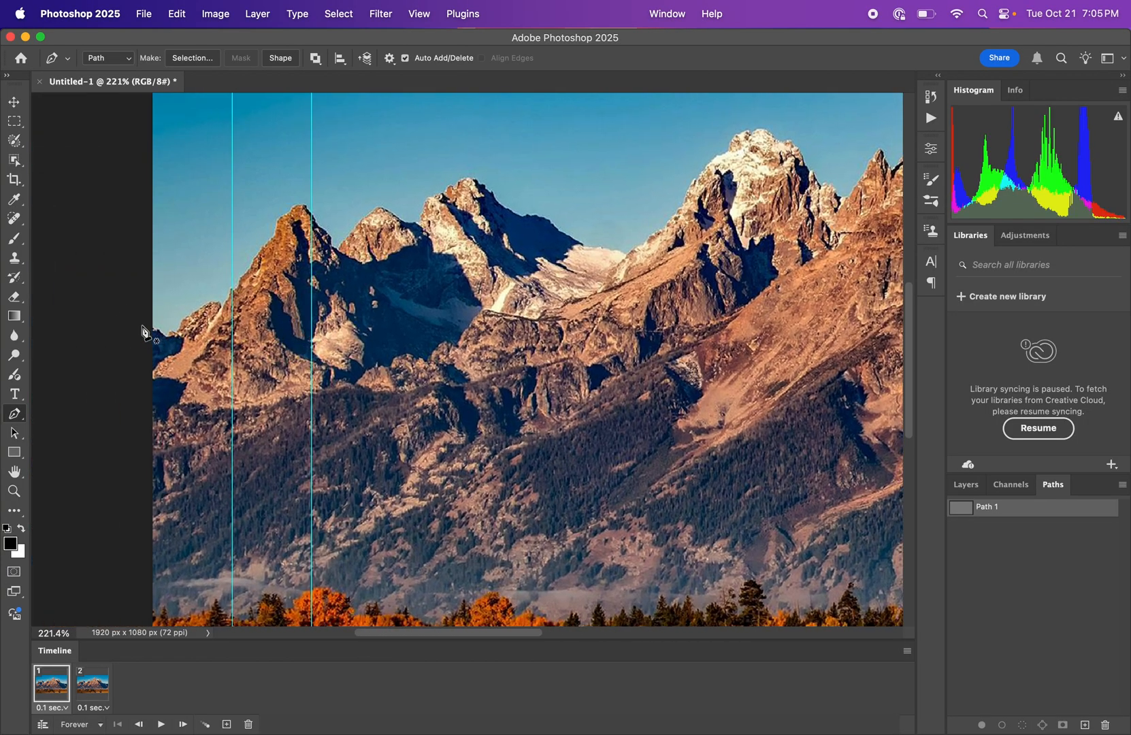
{"action": "scroll", "coordinate": [165, 346], "scroll_direction": "up", "scroll_amount": 5}
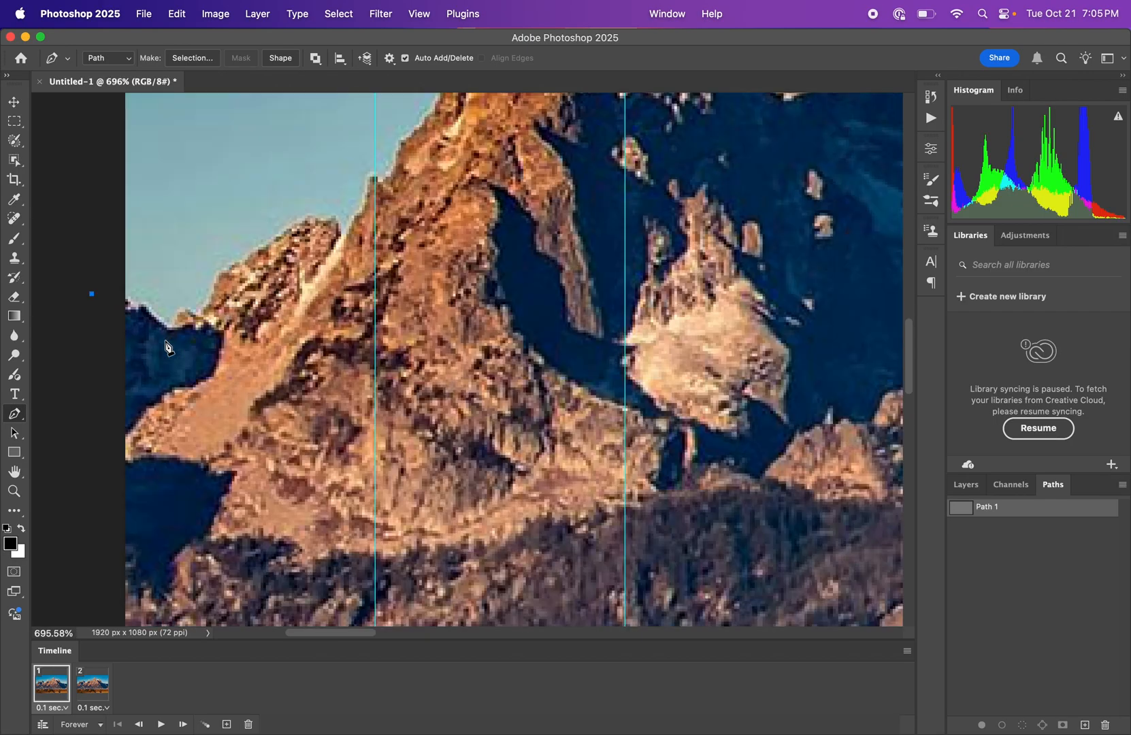
{"action": "left_click", "coordinate": [167, 336]}
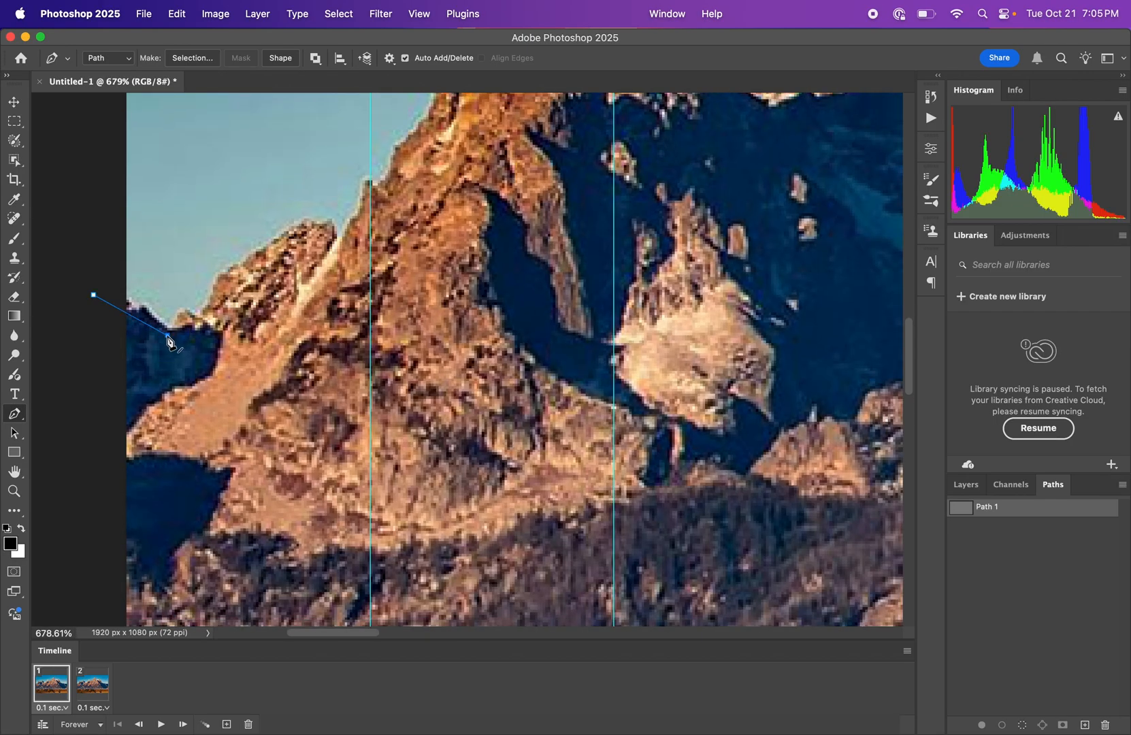
{"action": "key", "text": "super+z"}
{"action": "left_click_drag", "start_coordinate": [147, 310], "coordinate": [204, 318]}
{"action": "left_click", "coordinate": [213, 299]}
{"action": "left_click", "coordinate": [220, 274]}
{"action": "left_click", "coordinate": [246, 259]}
{"action": "left_click", "coordinate": [286, 234]}
{"action": "left_click", "coordinate": [312, 221]}
{"action": "left_click", "coordinate": [332, 223]}
{"action": "left_click", "coordinate": [335, 239]}
{"action": "left_click", "coordinate": [350, 229]}
{"action": "left_click_drag", "start_coordinate": [412, 167], "coordinate": [323, 361]}
{"action": "left_click", "coordinate": [305, 343]}
{"action": "left_click", "coordinate": [325, 328]}
{"action": "left_click", "coordinate": [343, 306]}
{"action": "left_click", "coordinate": [348, 288]}
{"action": "left_click", "coordinate": [358, 272]}
{"action": "left_click", "coordinate": [370, 257]}
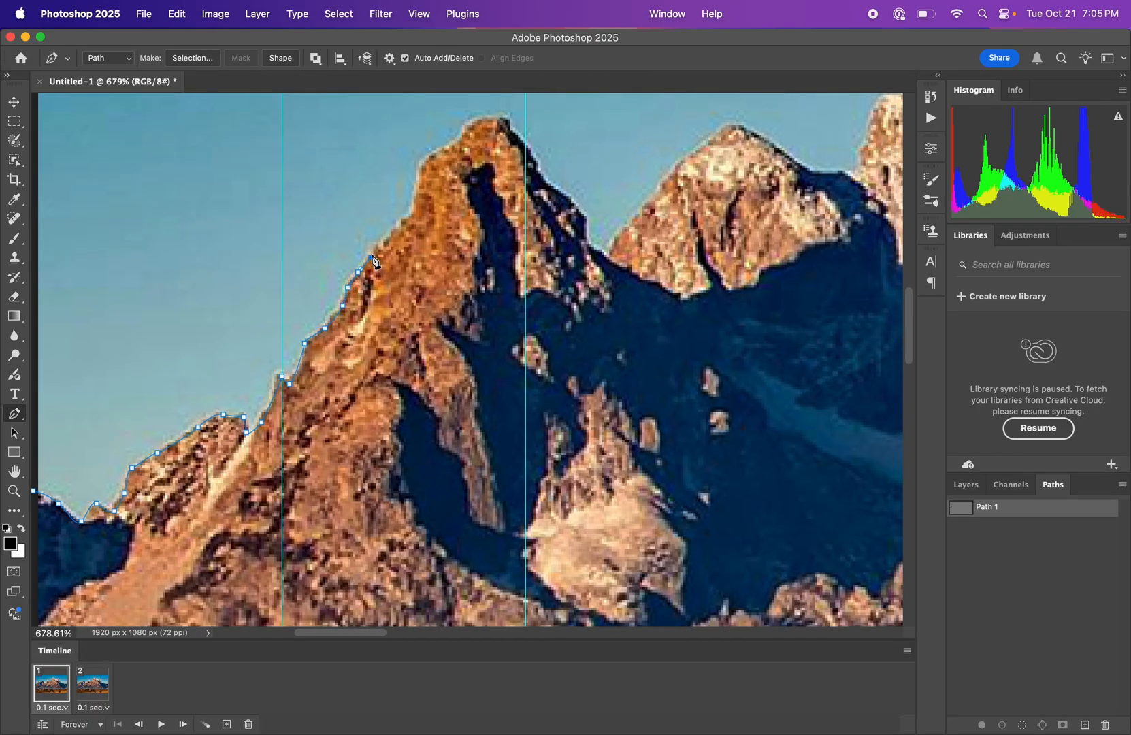
Continue the path over the leftmost peak's tip and the rounded peak beside it.
{"action": "left_click", "coordinate": [375, 247]}
{"action": "left_click", "coordinate": [477, 119]}
{"action": "left_click", "coordinate": [505, 120]}
{"action": "left_click", "coordinate": [518, 137]}
{"action": "left_click", "coordinate": [526, 153]}
{"action": "left_click", "coordinate": [525, 168]}
{"action": "left_click", "coordinate": [540, 179]}
{"action": "left_click", "coordinate": [558, 196]}
{"action": "left_click", "coordinate": [579, 211]}
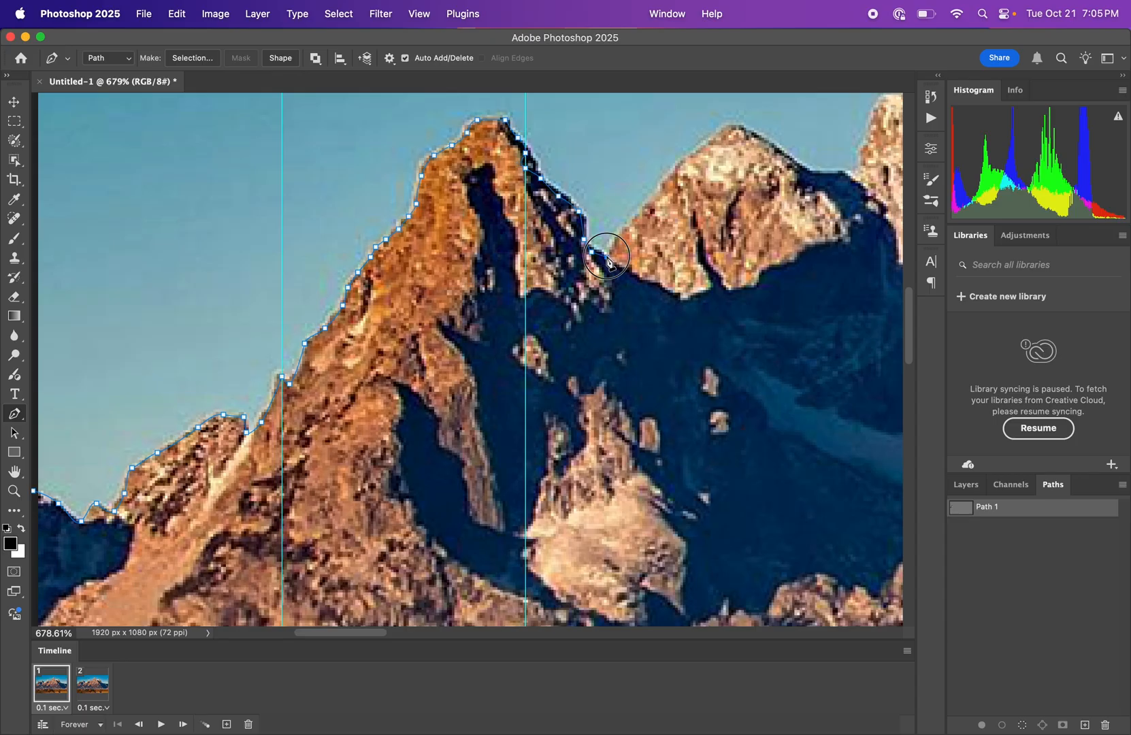
{"action": "left_click", "coordinate": [766, 146]}
{"action": "left_click", "coordinate": [802, 171]}
{"action": "left_click", "coordinate": [852, 178]}
{"action": "left_click_drag", "start_coordinate": [877, 136], "coordinate": [439, 367]}
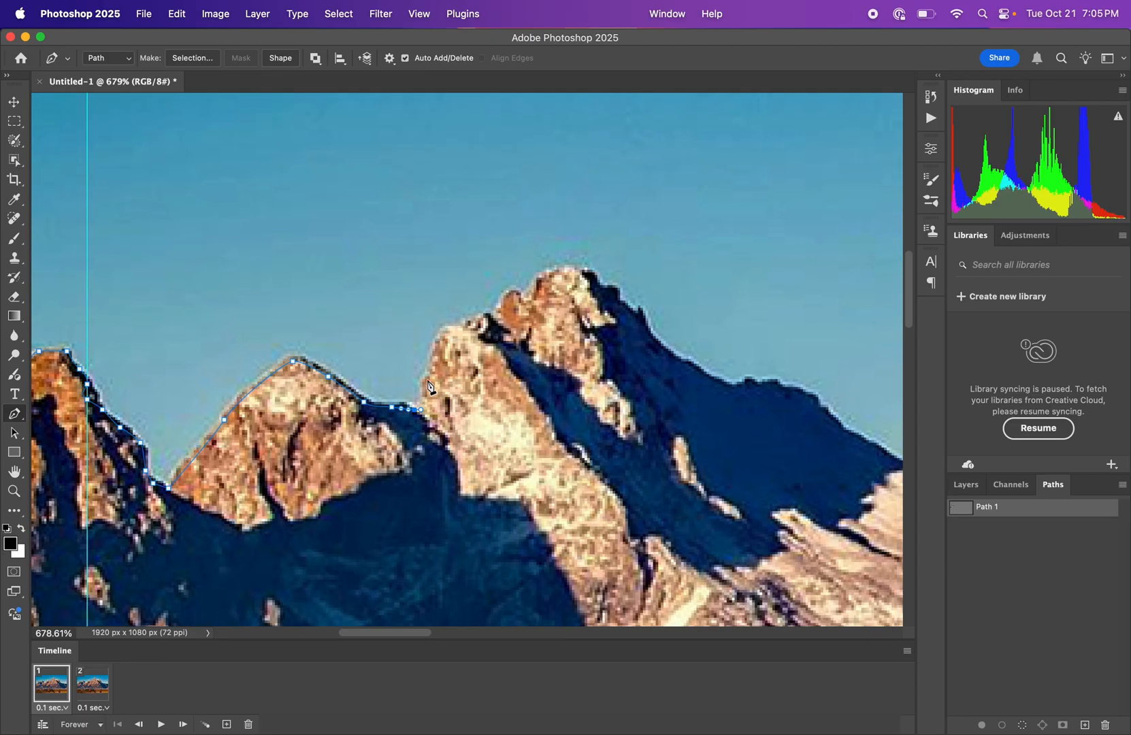
Continue the path over the third peak from the left and down onto its shadowed ridge.
{"action": "left_click", "coordinate": [427, 378]}
{"action": "left_click", "coordinate": [463, 325]}
{"action": "left_click", "coordinate": [508, 290]}
{"action": "left_click", "coordinate": [579, 269]}
{"action": "left_click", "coordinate": [597, 281]}
{"action": "left_click", "coordinate": [607, 287]}
{"action": "left_click", "coordinate": [618, 291]}
{"action": "left_click", "coordinate": [630, 308]}
{"action": "left_click", "coordinate": [653, 333]}
{"action": "left_click", "coordinate": [699, 371]}
{"action": "left_click", "coordinate": [742, 387]}
{"action": "left_click_drag", "start_coordinate": [745, 389], "coordinate": [385, 268]}
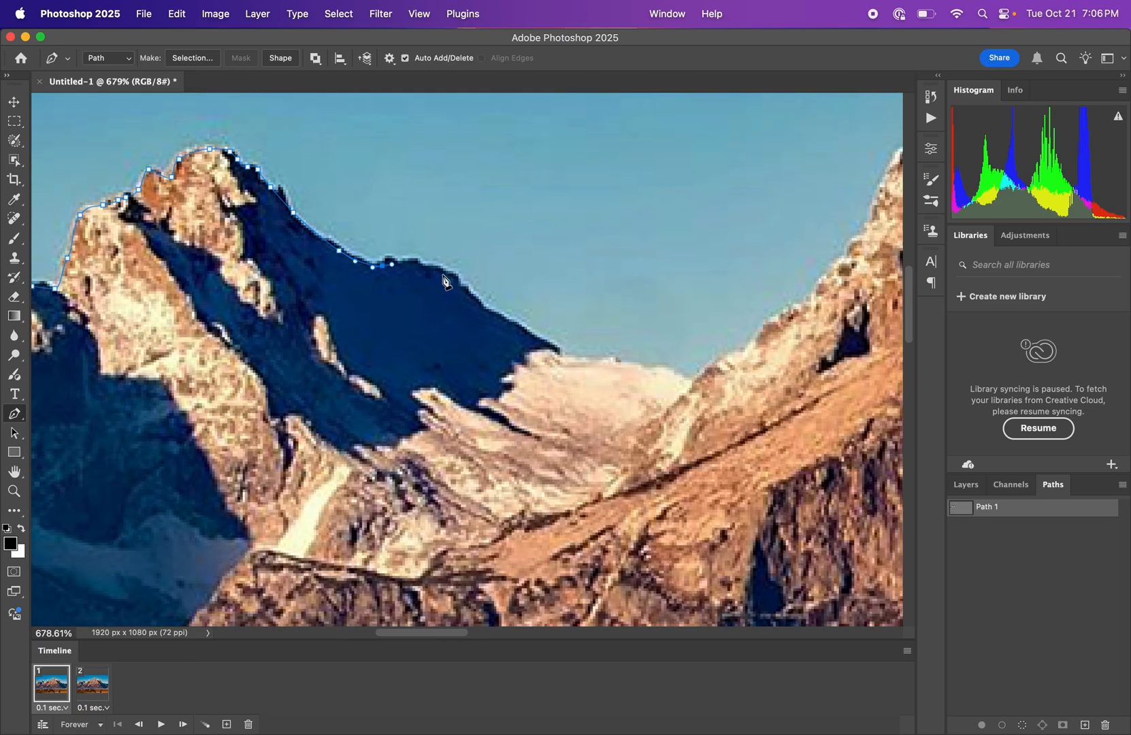
Trace across the snowy saddle and over the snow-capped peak left of the main summit with curved anchors.
{"action": "left_click_drag", "start_coordinate": [759, 331], "coordinate": [772, 317]}
{"action": "left_click_drag", "start_coordinate": [858, 242], "coordinate": [350, 426]}
{"action": "left_click_drag", "start_coordinate": [308, 470], "coordinate": [318, 461]}
{"action": "left_click_drag", "start_coordinate": [332, 444], "coordinate": [339, 436]}
{"action": "left_click_drag", "start_coordinate": [346, 422], "coordinate": [351, 416]}
{"action": "left_click_drag", "start_coordinate": [359, 409], "coordinate": [375, 381]}
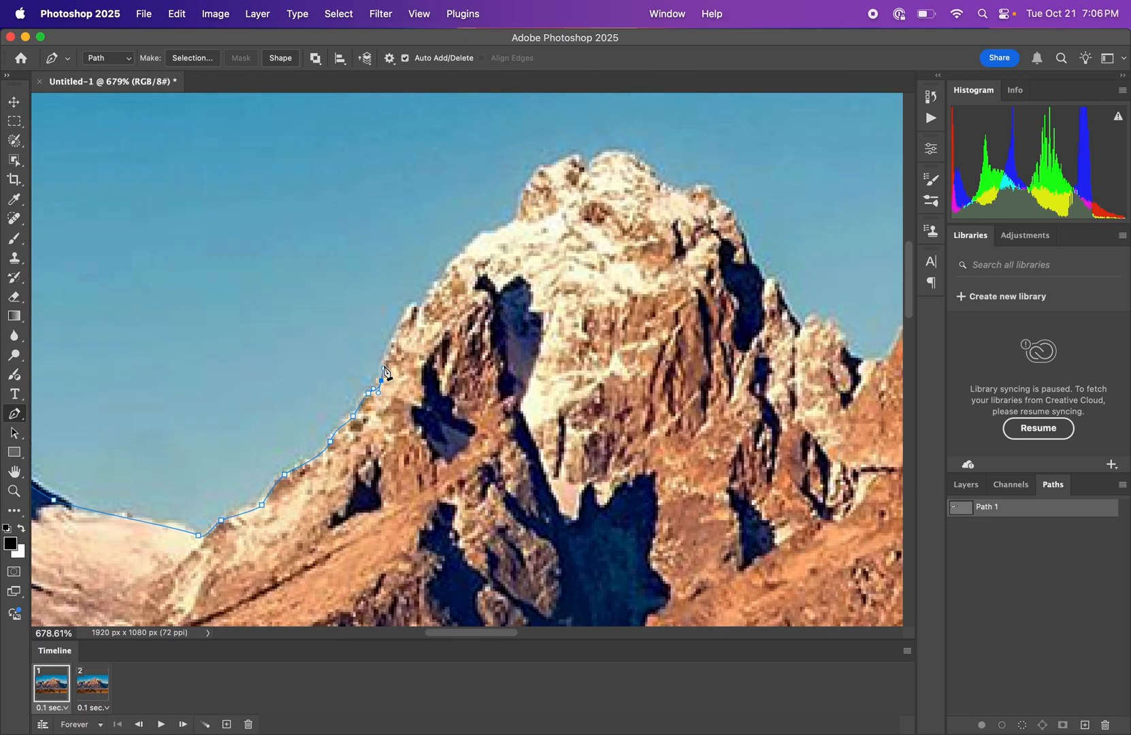
{"action": "left_click_drag", "start_coordinate": [392, 338], "coordinate": [401, 329]}
{"action": "left_click_drag", "start_coordinate": [423, 308], "coordinate": [430, 299]}
{"action": "left_click_drag", "start_coordinate": [373, 328], "coordinate": [381, 322]}
{"action": "left_click_drag", "start_coordinate": [400, 317], "coordinate": [407, 317]}
{"action": "left_click_drag", "start_coordinate": [411, 328], "coordinate": [414, 331]}
{"action": "left_click_drag", "start_coordinate": [423, 328], "coordinate": [470, 317]}
{"action": "left_click_drag", "start_coordinate": [497, 340], "coordinate": [508, 348]}
{"action": "left_click_drag", "start_coordinate": [525, 355], "coordinate": [535, 356]}
{"action": "left_click_drag", "start_coordinate": [553, 363], "coordinate": [561, 371]}
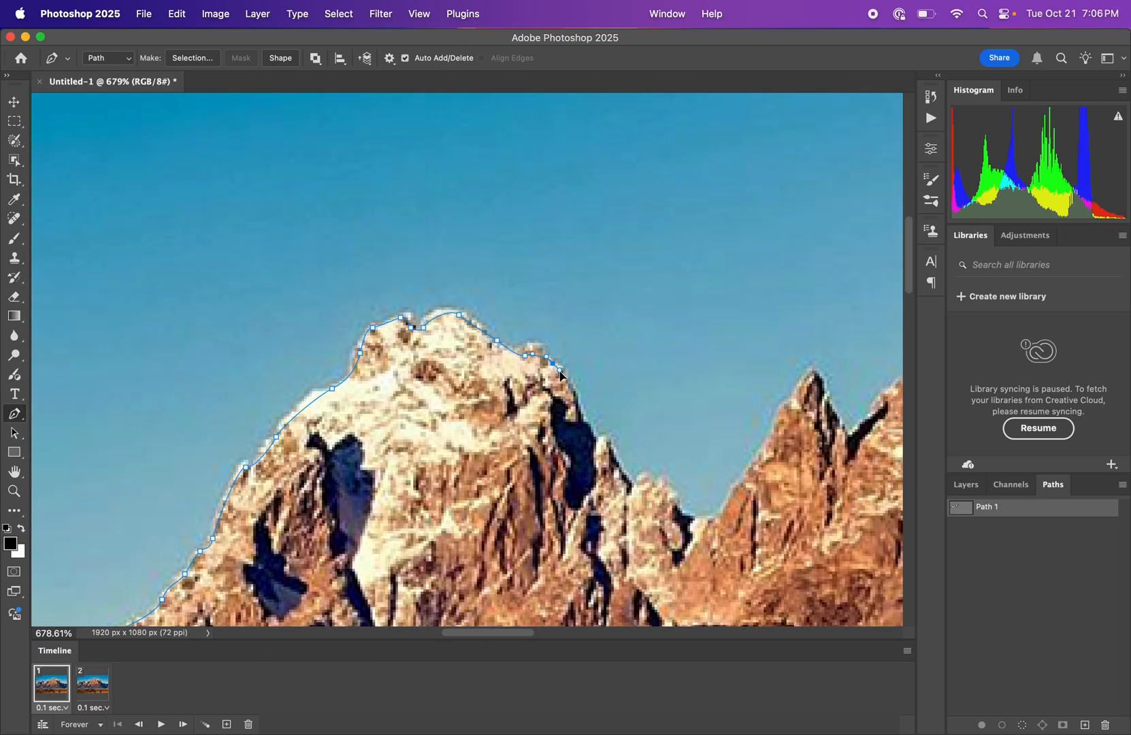
Trace through the notch, over the small spire and up the left flank to the main summit.
{"action": "left_click", "coordinate": [359, 372]}
{"action": "left_click", "coordinate": [368, 401]}
{"action": "left_click", "coordinate": [404, 415]}
{"action": "left_click", "coordinate": [435, 374]}
{"action": "left_click", "coordinate": [466, 321]}
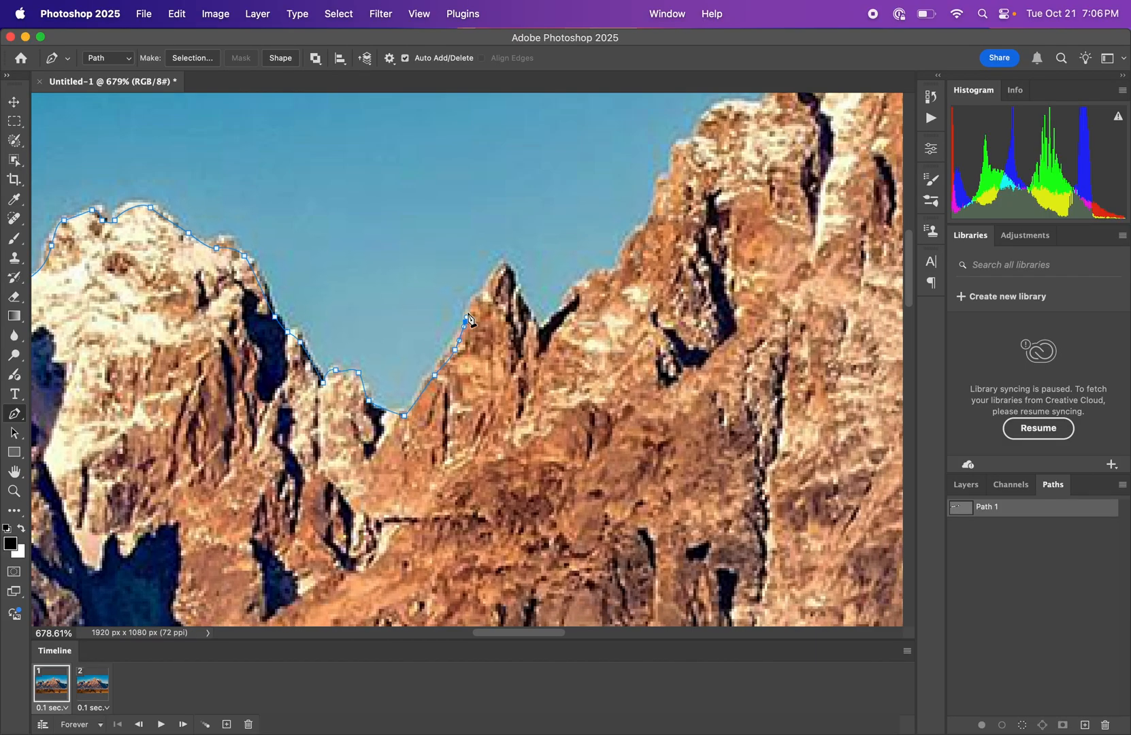
{"action": "left_click", "coordinate": [495, 281]}
{"action": "left_click", "coordinate": [519, 298]}
{"action": "left_click", "coordinate": [575, 286]}
{"action": "left_click_drag", "start_coordinate": [583, 284], "coordinate": [177, 479]}
{"action": "left_click", "coordinate": [200, 466]}
{"action": "left_click", "coordinate": [235, 424]}
{"action": "left_click", "coordinate": [259, 371]}
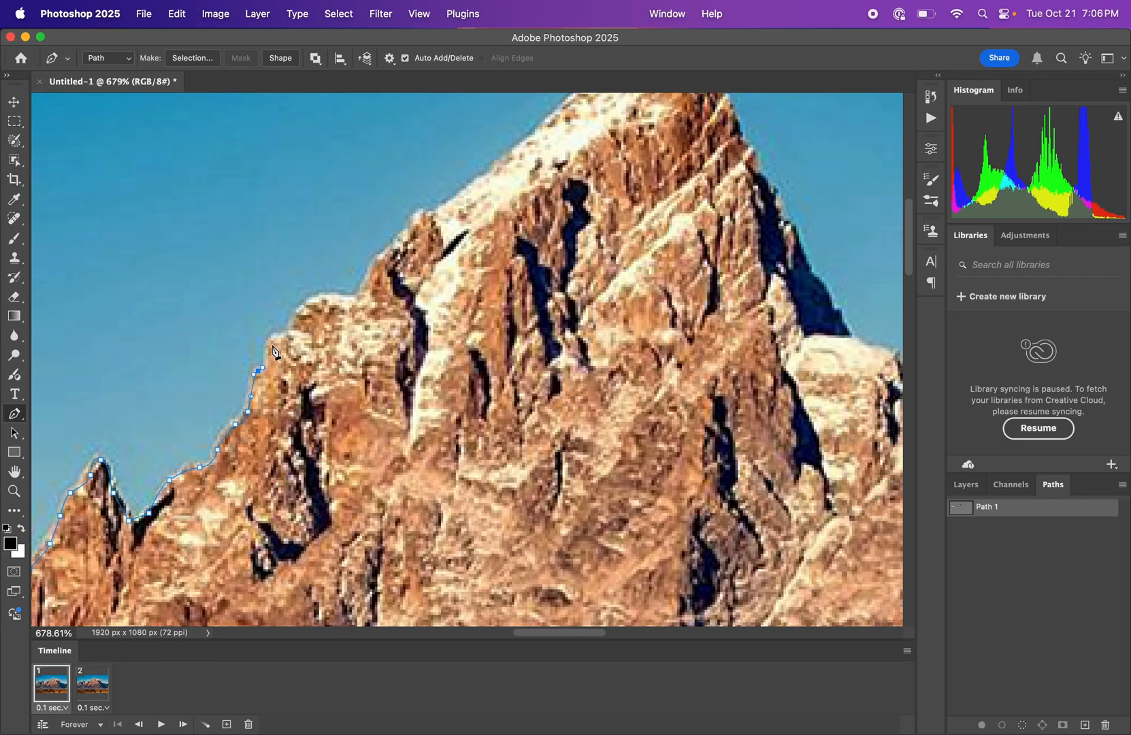
{"action": "left_click", "coordinate": [273, 337]}
{"action": "left_click", "coordinate": [291, 325]}
{"action": "left_click", "coordinate": [305, 297]}
{"action": "left_click", "coordinate": [328, 297]}
{"action": "left_click", "coordinate": [381, 256]}
{"action": "left_click_drag", "start_coordinate": [421, 214], "coordinate": [167, 507]}
{"action": "left_click", "coordinate": [323, 390]}
{"action": "left_click_drag", "start_coordinate": [389, 321], "coordinate": [409, 332]}
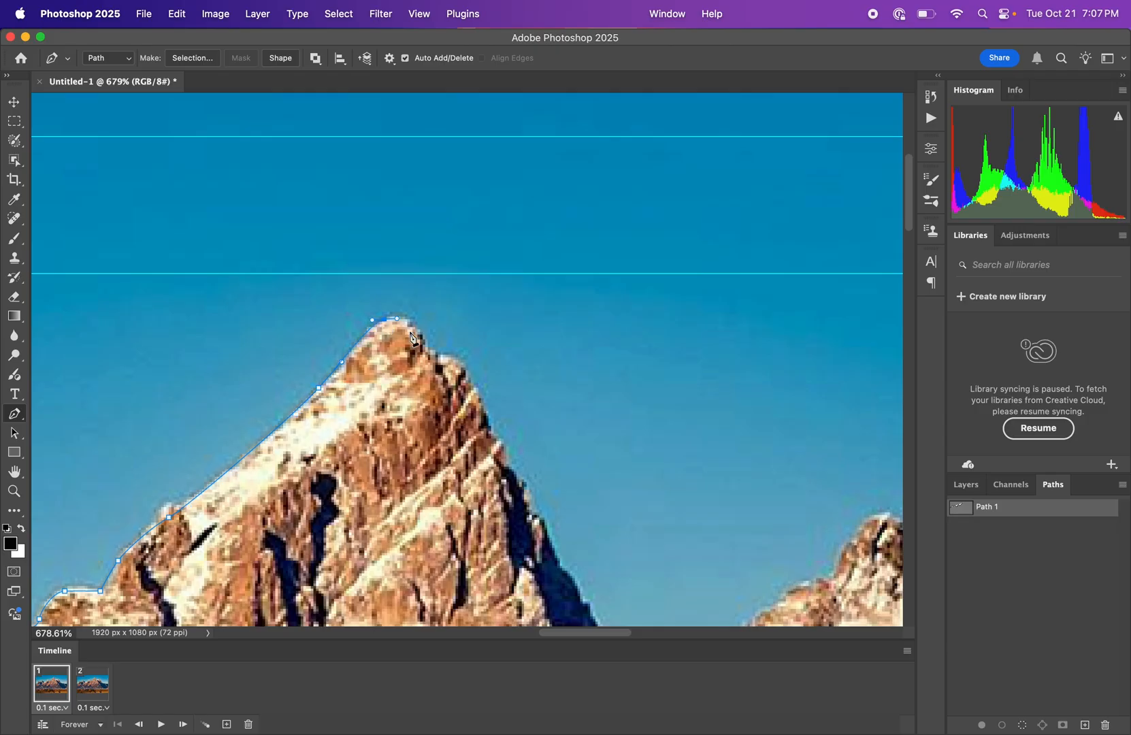
{"action": "left_click", "coordinate": [419, 336]}
{"action": "left_click", "coordinate": [444, 360]}
Trace down the main summit's right flank, across the dip and over the jagged peak to its right.
{"action": "left_click_drag", "start_coordinate": [477, 381], "coordinate": [325, 237]}
{"action": "left_click_drag", "start_coordinate": [463, 470], "coordinate": [387, 401]}
{"action": "left_click", "coordinate": [403, 424]}
{"action": "left_click", "coordinate": [424, 452]}
{"action": "left_click", "coordinate": [447, 445]}
{"action": "left_click", "coordinate": [461, 430]}
{"action": "left_click", "coordinate": [484, 452]}
{"action": "left_click", "coordinate": [485, 464]}
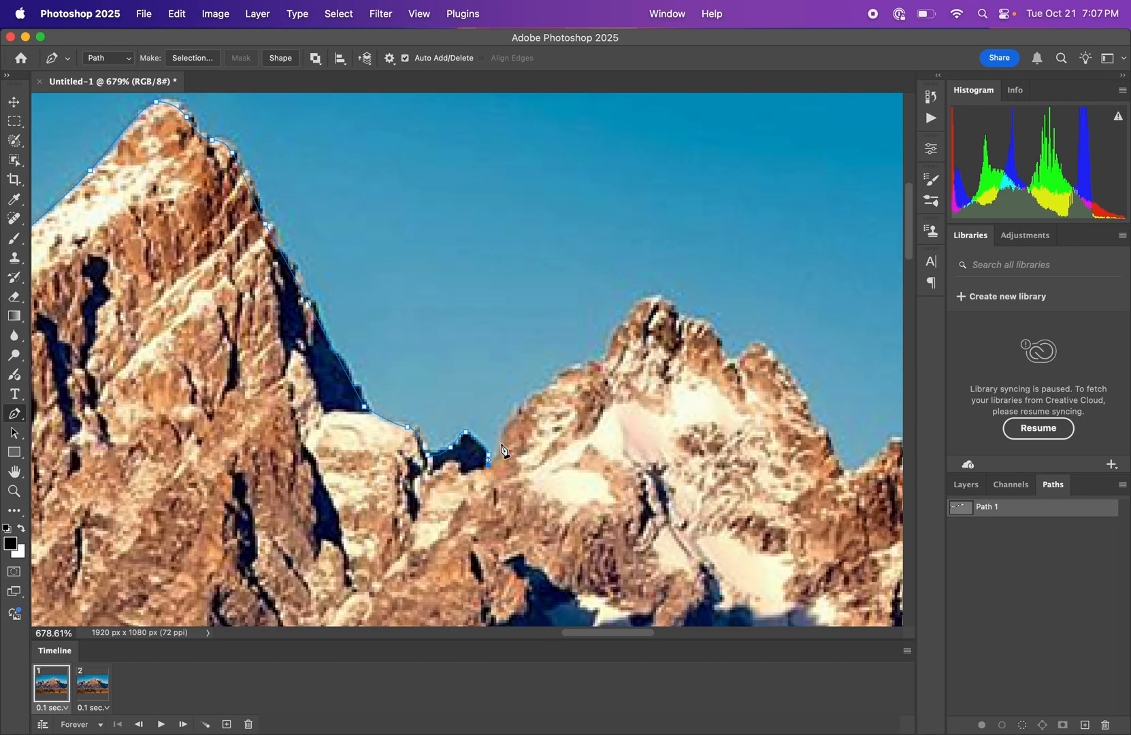
{"action": "left_click", "coordinate": [497, 439]}
{"action": "left_click", "coordinate": [326, 430]}
{"action": "left_click", "coordinate": [351, 419]}
{"action": "left_click", "coordinate": [367, 440]}
{"action": "left_click", "coordinate": [389, 447]}
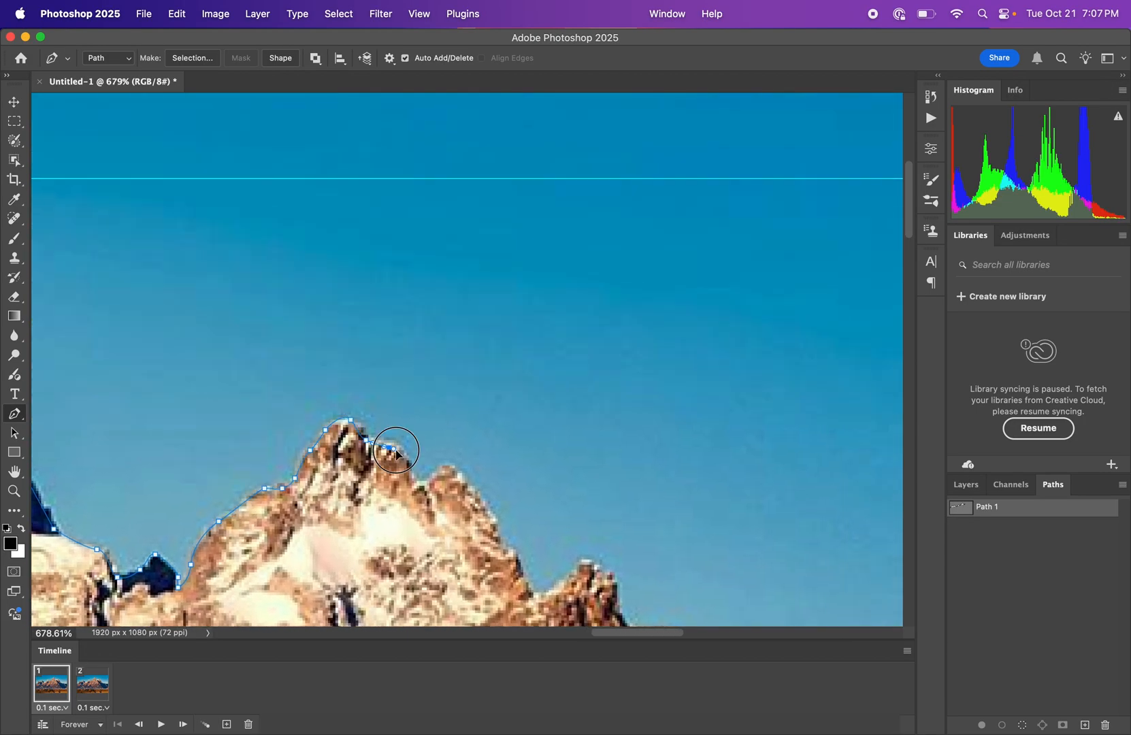
{"action": "left_click", "coordinate": [410, 460]}
{"action": "left_click", "coordinate": [415, 480]}
{"action": "left_click", "coordinate": [430, 485]}
{"action": "left_click", "coordinate": [451, 465]}
{"action": "left_click", "coordinate": [340, 351]}
{"action": "left_click", "coordinate": [424, 335]}
{"action": "left_click", "coordinate": [443, 386]}
{"action": "left_click_drag", "start_coordinate": [446, 392], "coordinate": [282, 260]}
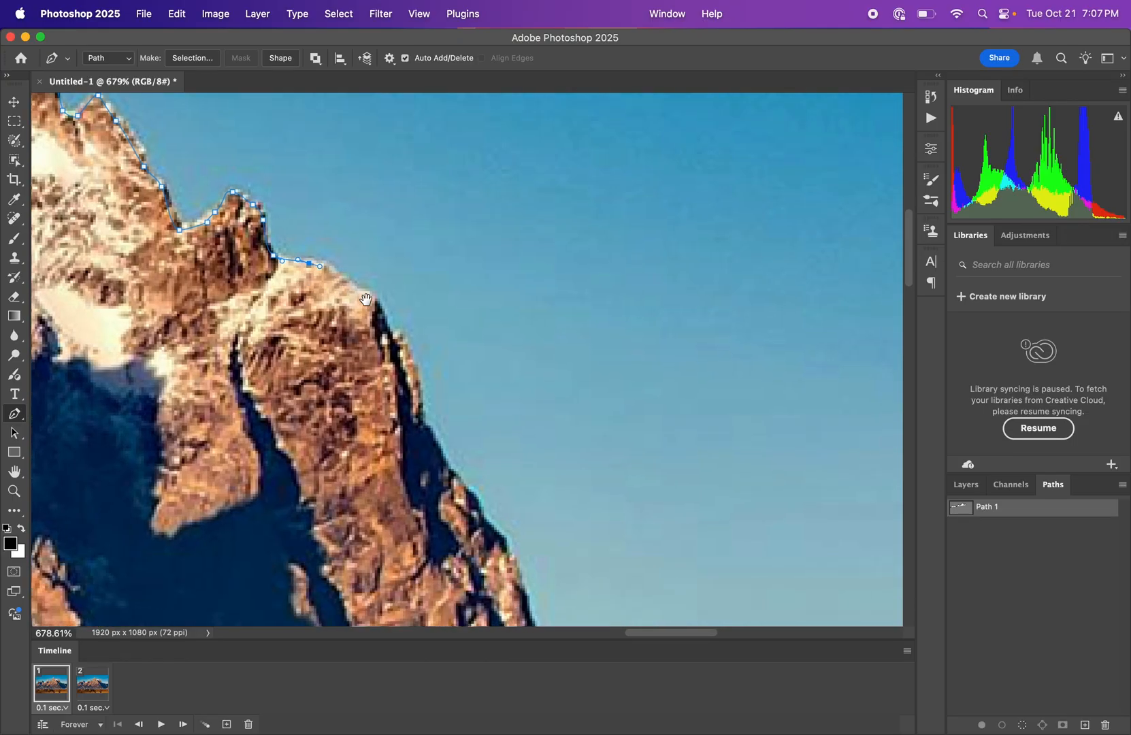
Trace down the jagged peak's right slope and along the low dark ridge toward the canvas's right edge.
{"action": "left_click", "coordinate": [417, 397]}
{"action": "left_click_drag", "start_coordinate": [416, 403], "coordinate": [255, 169]}
{"action": "left_click", "coordinate": [292, 234]}
{"action": "left_click_drag", "start_coordinate": [317, 270], "coordinate": [322, 281]}
{"action": "left_click", "coordinate": [330, 289]}
{"action": "left_click", "coordinate": [345, 313]}
{"action": "left_click_drag", "start_coordinate": [393, 445], "coordinate": [401, 454]}
{"action": "left_click_drag", "start_coordinate": [438, 465], "coordinate": [457, 462]}
{"action": "left_click", "coordinate": [538, 452]}
{"action": "left_click_drag", "start_coordinate": [544, 454], "coordinate": [305, 263]}
{"action": "left_click_drag", "start_coordinate": [367, 365], "coordinate": [376, 378]}
{"action": "left_click", "coordinate": [518, 379]}
{"action": "left_click", "coordinate": [550, 365]}
{"action": "left_click_drag", "start_coordinate": [565, 350], "coordinate": [585, 349]}
{"action": "left_click_drag", "start_coordinate": [631, 355], "coordinate": [648, 360]}
{"action": "left_click_drag", "start_coordinate": [621, 325], "coordinate": [103, 181]}
{"action": "left_click", "coordinate": [177, 234]}
{"action": "left_click_drag", "start_coordinate": [204, 247], "coordinate": [232, 256]}
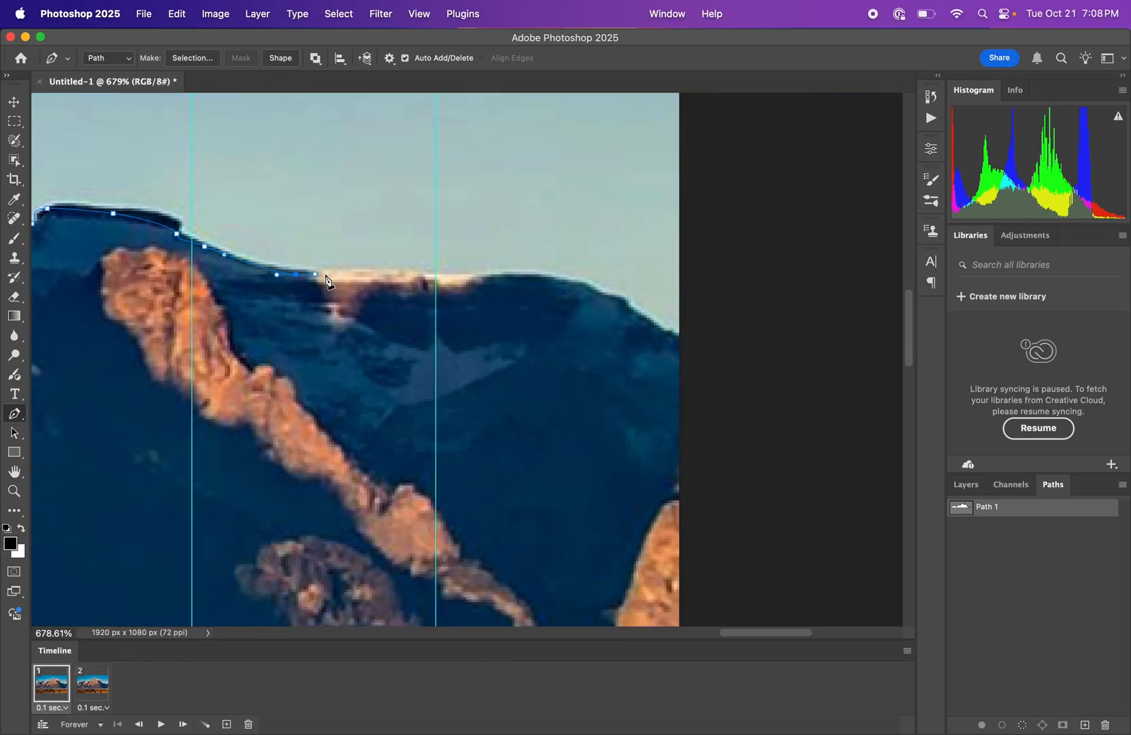
Extend the path off the canvas's right side, around both upper corners outside the canvas, and close it at its starting anchor.
{"action": "scroll", "coordinate": [679, 284], "scroll_direction": "down", "scroll_amount": 10}
{"action": "left_click", "coordinate": [698, 187]}
{"action": "scroll", "coordinate": [699, 188], "scroll_direction": "left", "scroll_amount": 10}
{"action": "left_click", "coordinate": [345, 219]}
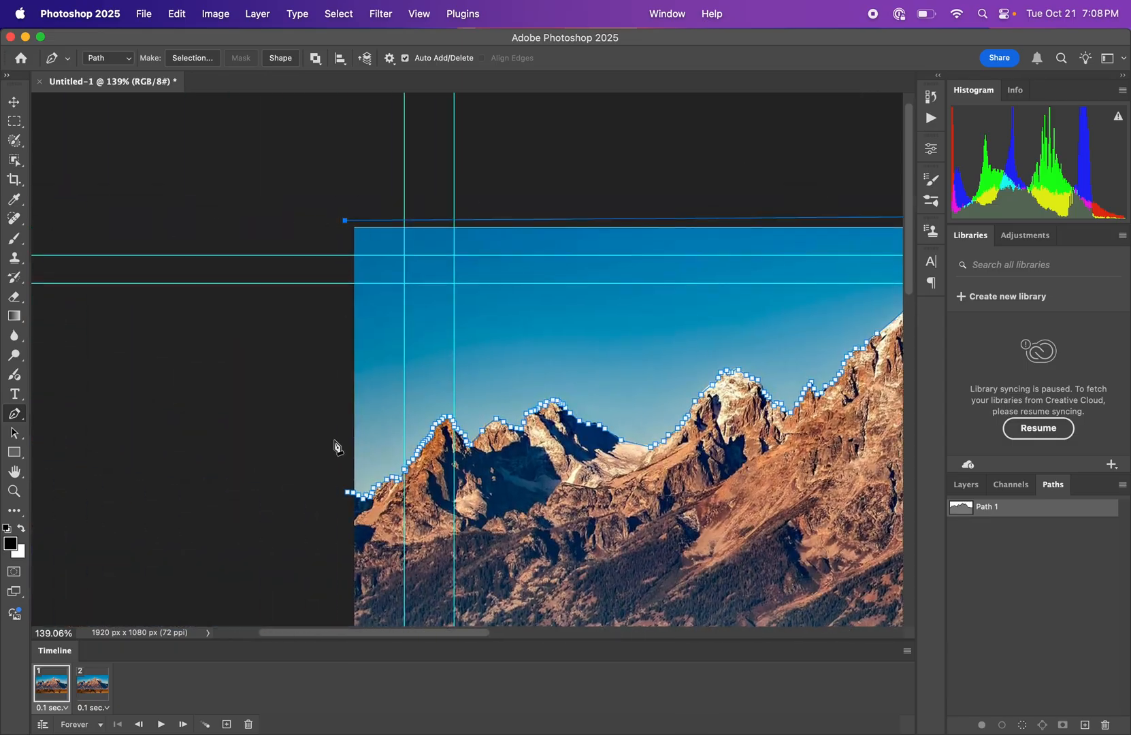
{"action": "scroll", "coordinate": [351, 501], "scroll_direction": "up", "scroll_amount": 10}
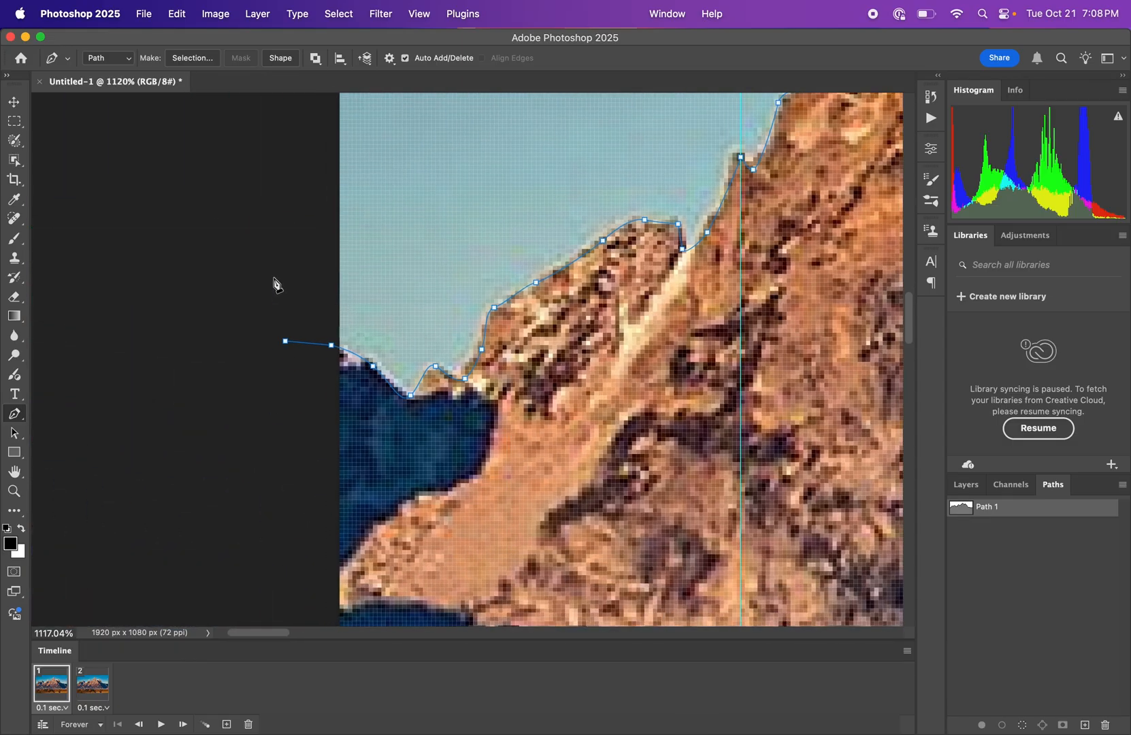
{"action": "left_click", "coordinate": [287, 345]}
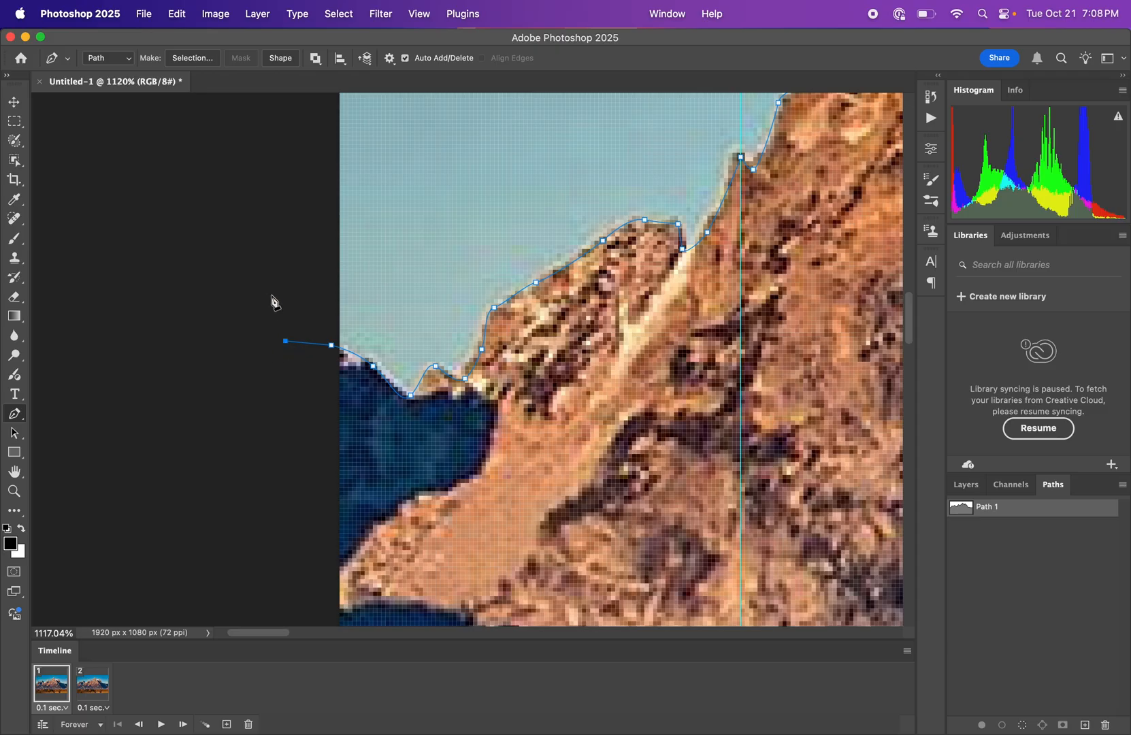
{"action": "left_click", "coordinate": [288, 345]}
Make a new selection from Path 1 with a 1-pixel feather radius.
{"action": "scroll", "coordinate": [513, 368], "scroll_direction": "up", "scroll_amount": 10}
{"action": "scroll", "coordinate": [503, 354], "scroll_direction": "up", "scroll_amount": 10}
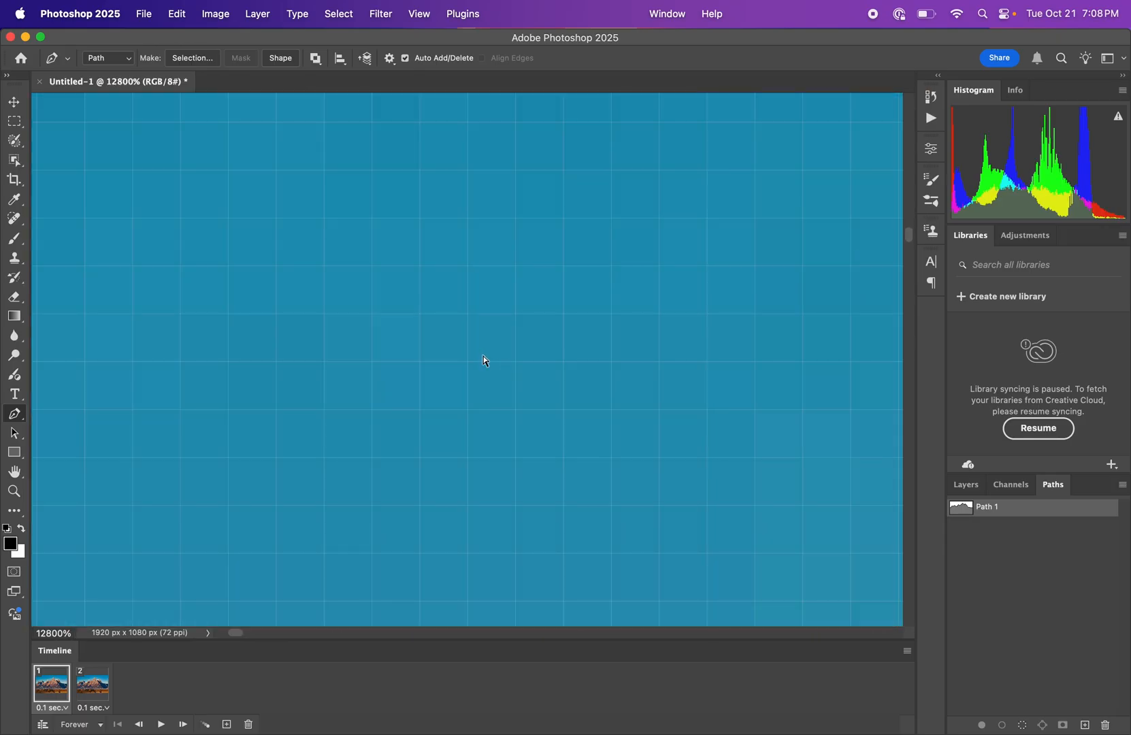
{"action": "key", "text": "super+0"}
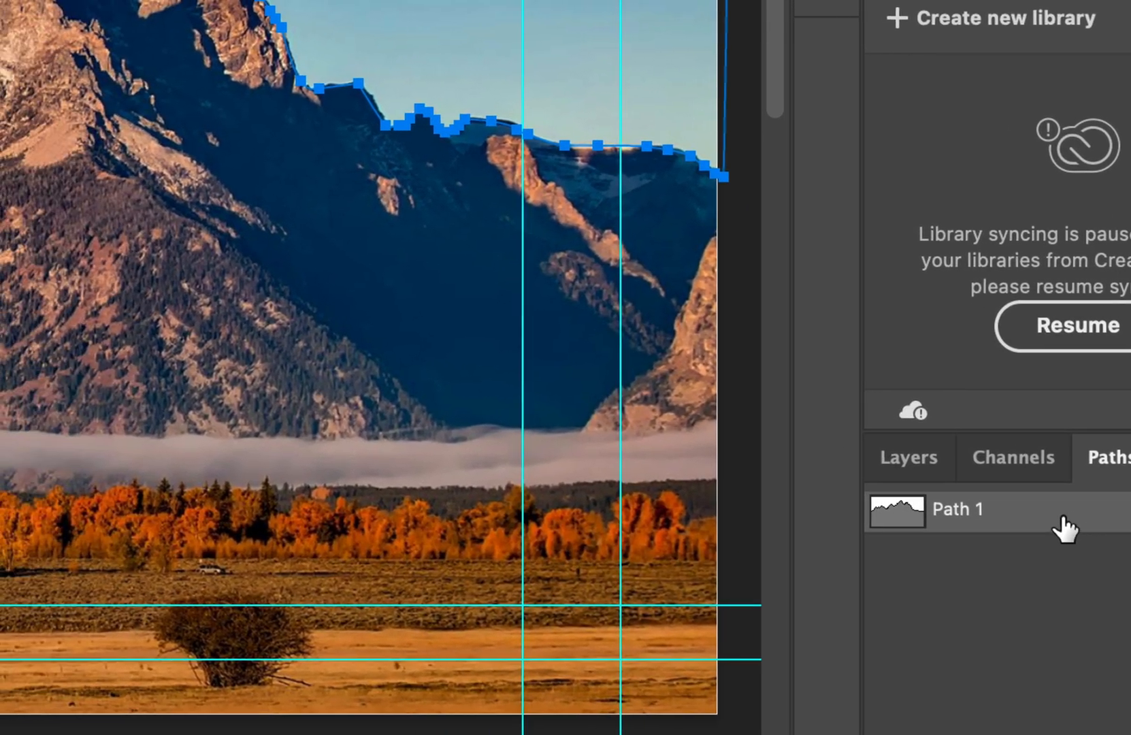
{"action": "right_click", "coordinate": [1062, 520]}
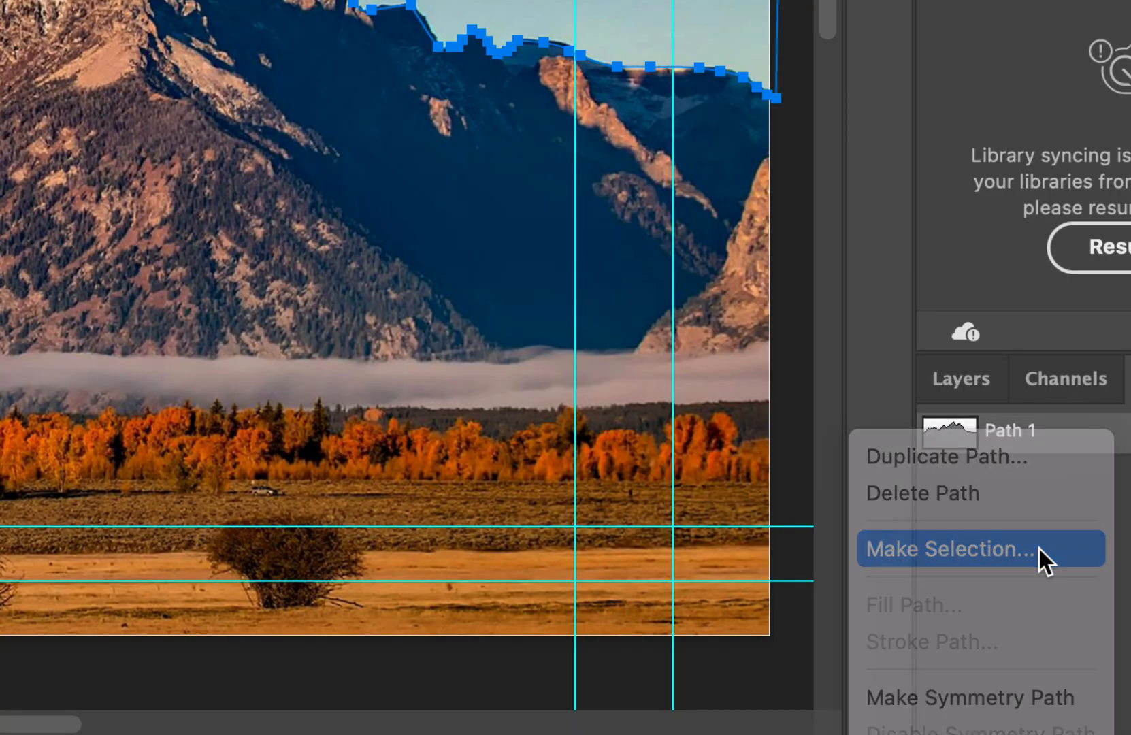
{"action": "left_click", "coordinate": [1039, 549]}
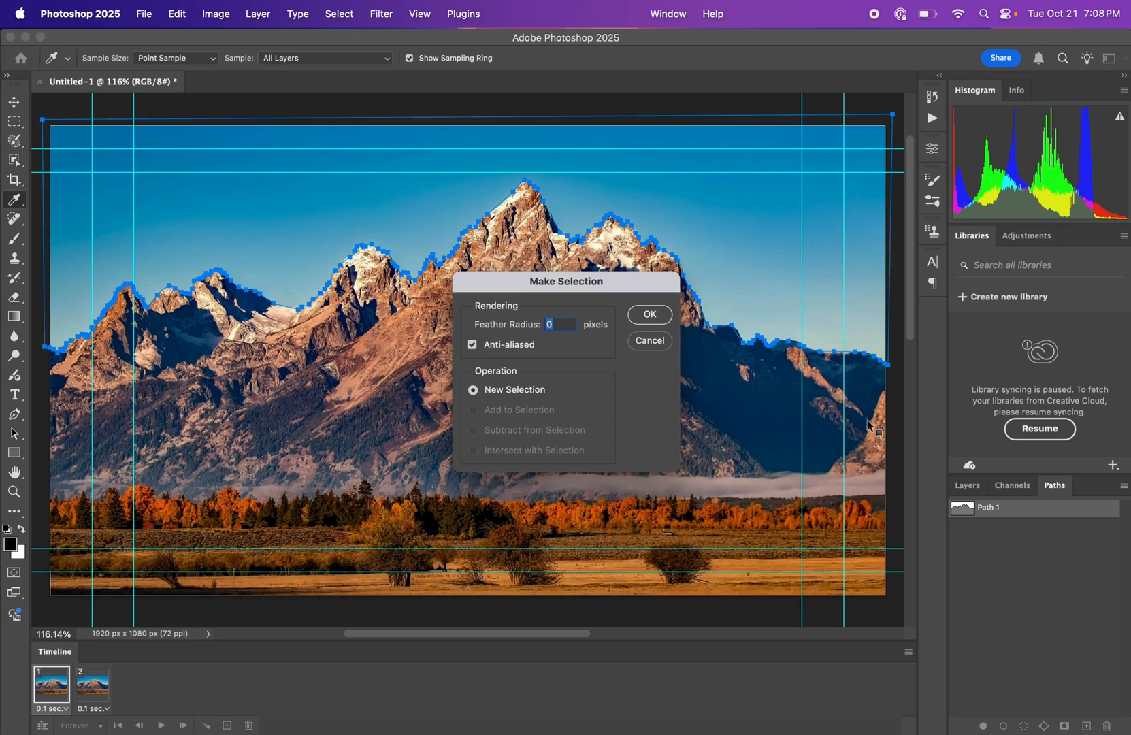
{"action": "left_click_drag", "start_coordinate": [567, 289], "coordinate": [512, 259]}
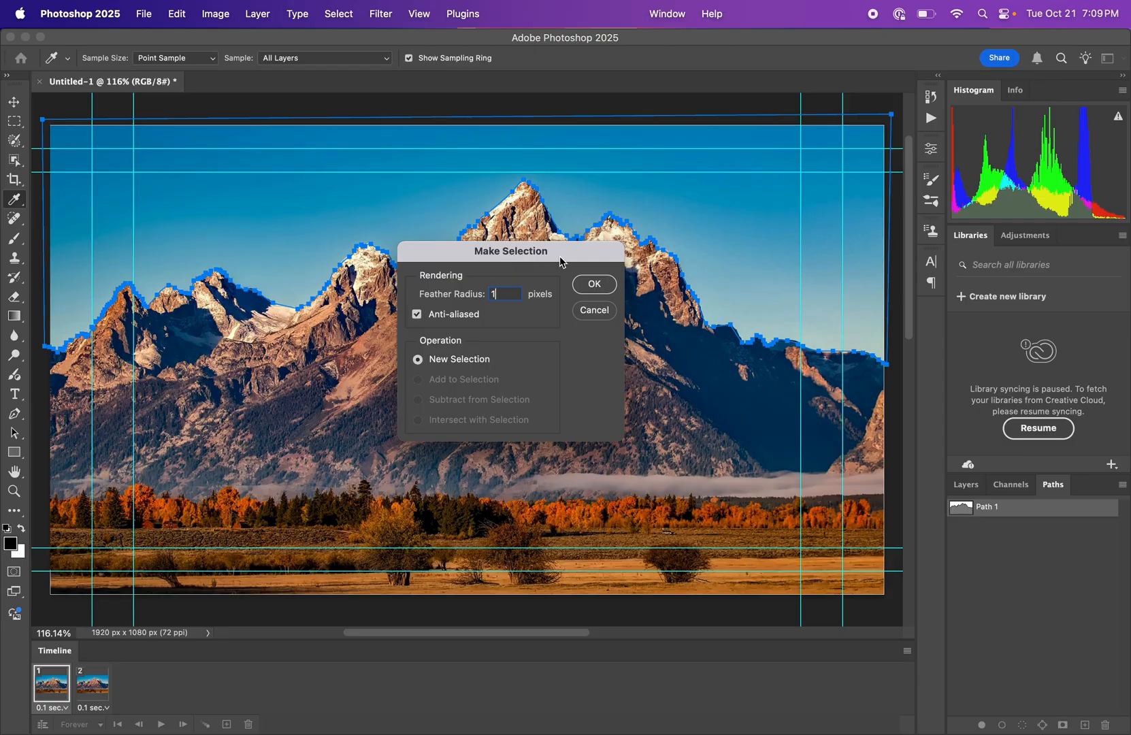
{"action": "left_click", "coordinate": [606, 285]}
Add an inverted layer mask to the mountains layer from the sky selection, hiding the sky and keeping the mountains.
{"action": "scroll", "coordinate": [624, 263], "scroll_direction": "down", "scroll_amount": 5}
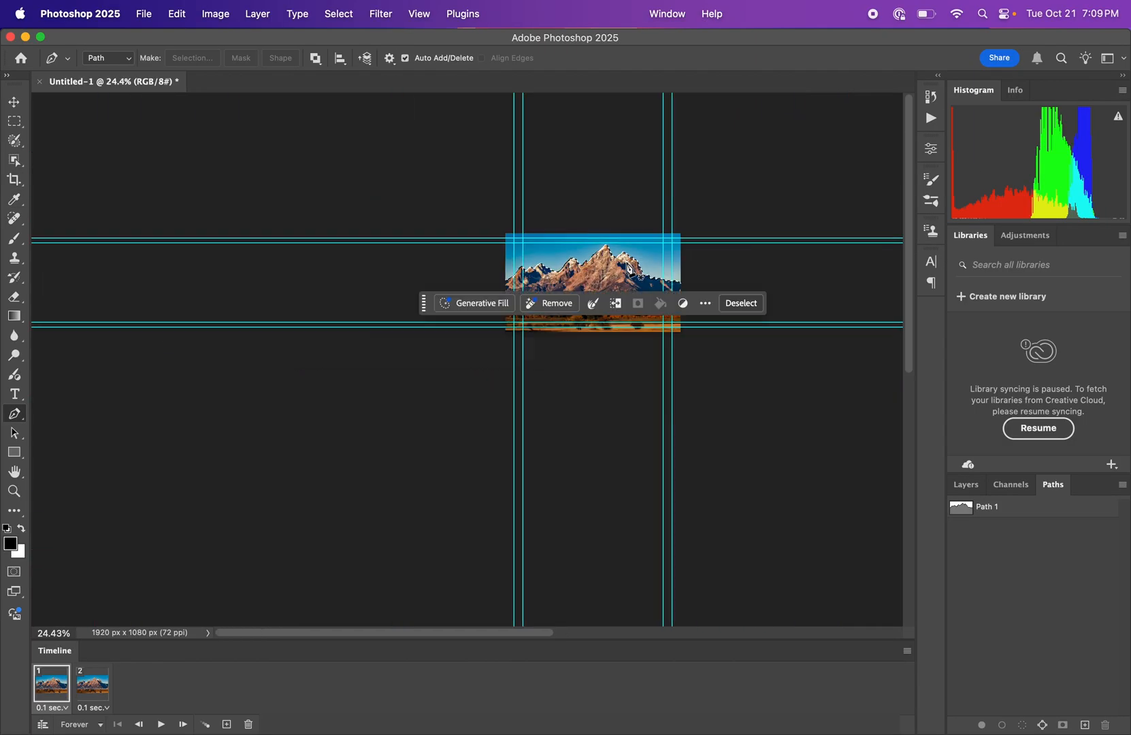
{"action": "scroll", "coordinate": [674, 253], "scroll_direction": "up", "scroll_amount": 3}
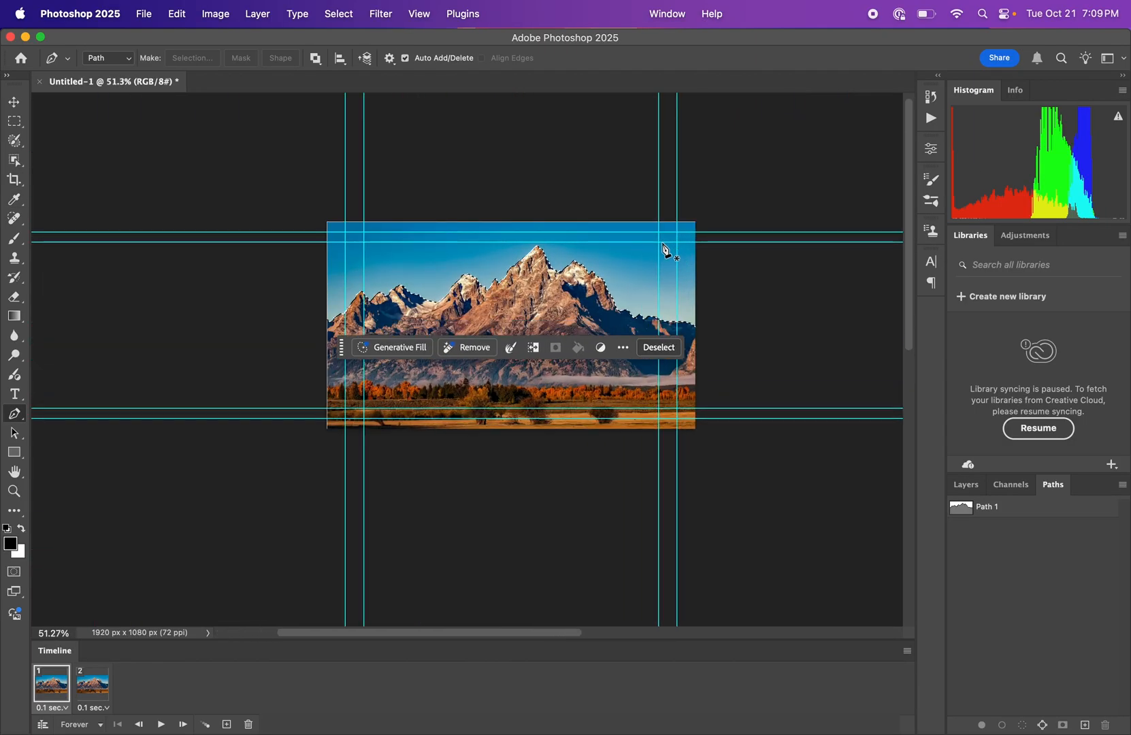
{"action": "left_click", "coordinate": [966, 485]}
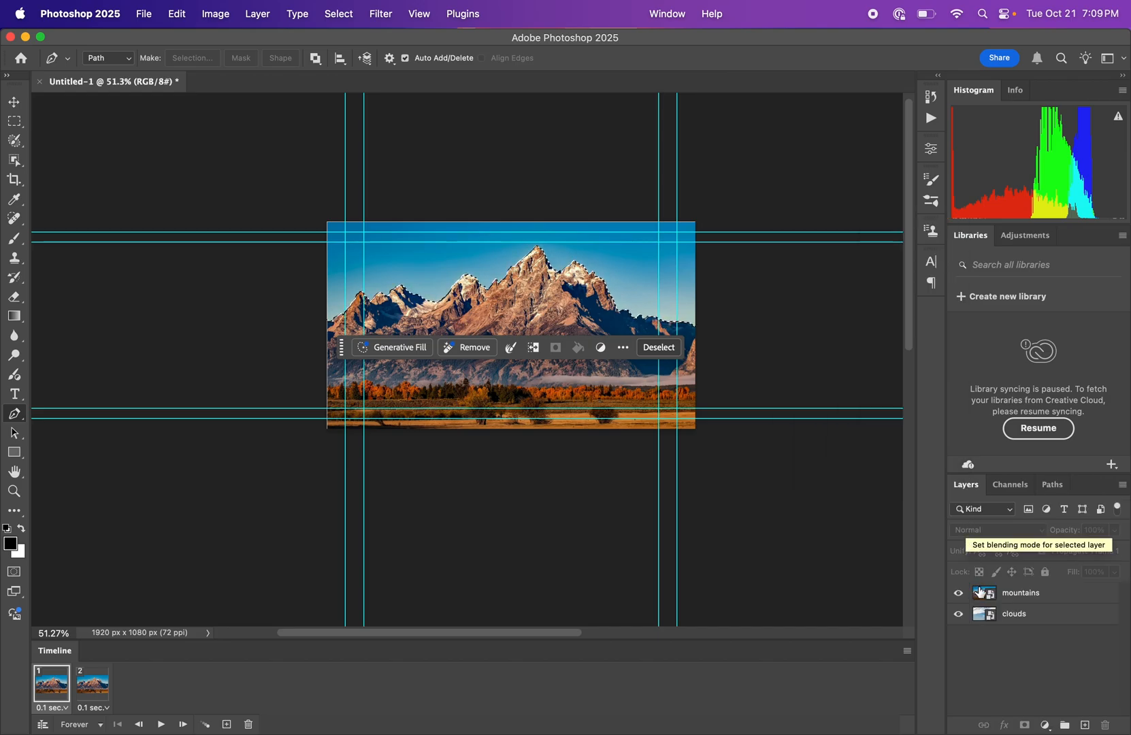
{"action": "left_click", "coordinate": [1026, 594]}
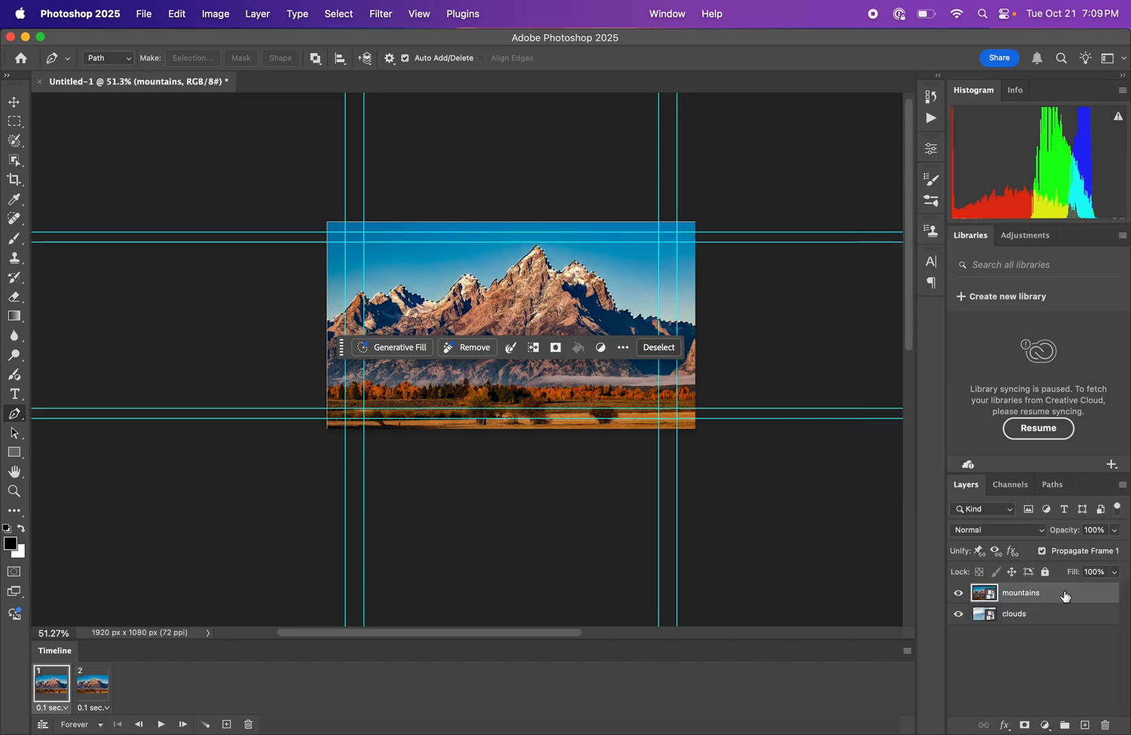
{"action": "left_click", "coordinate": [1024, 725]}
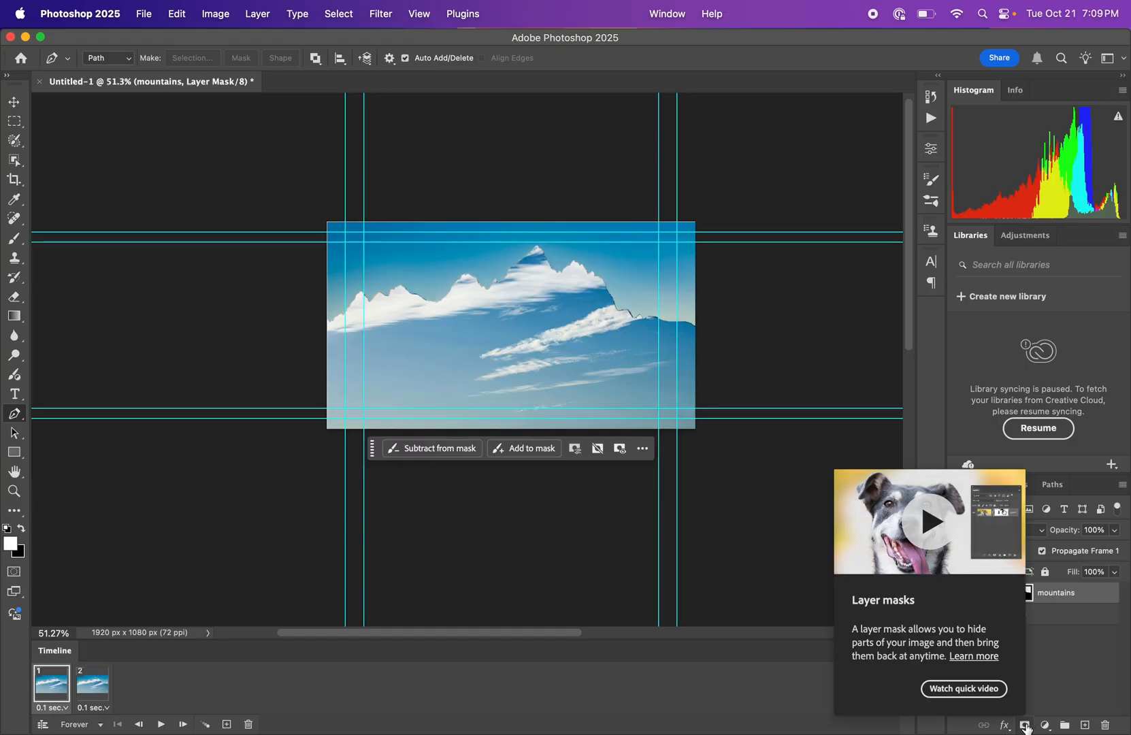
{"action": "key", "text": "super+z"}
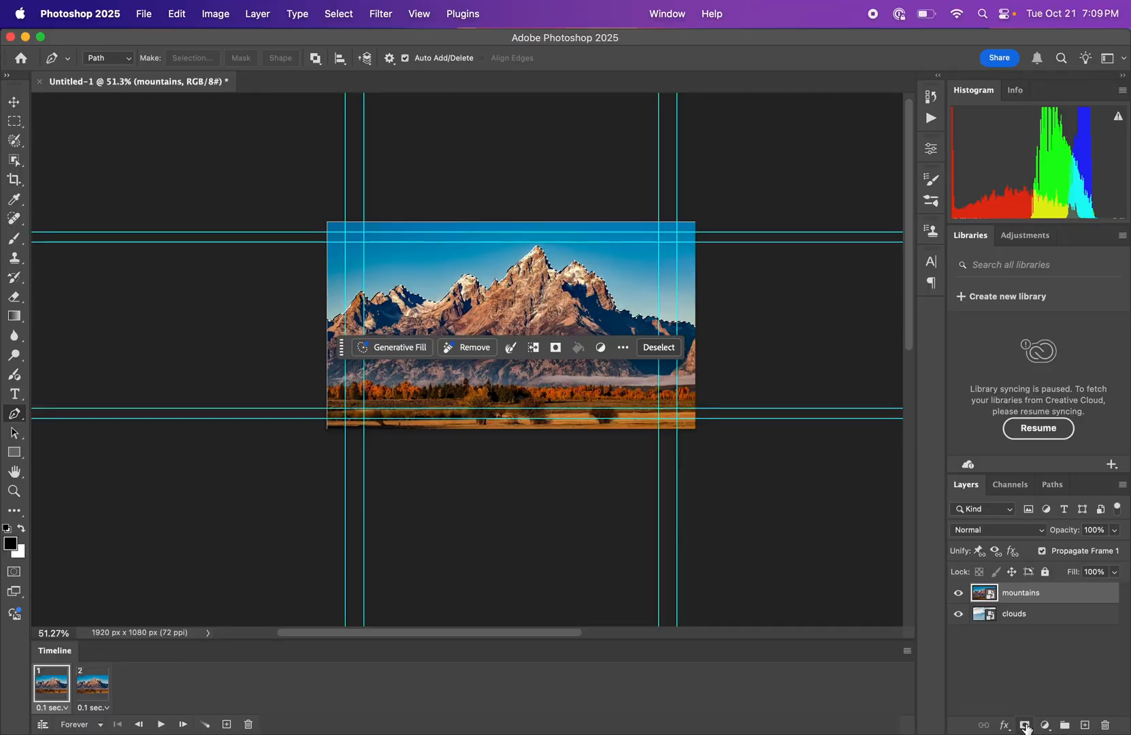
{"action": "left_click", "coordinate": [1025, 725]}
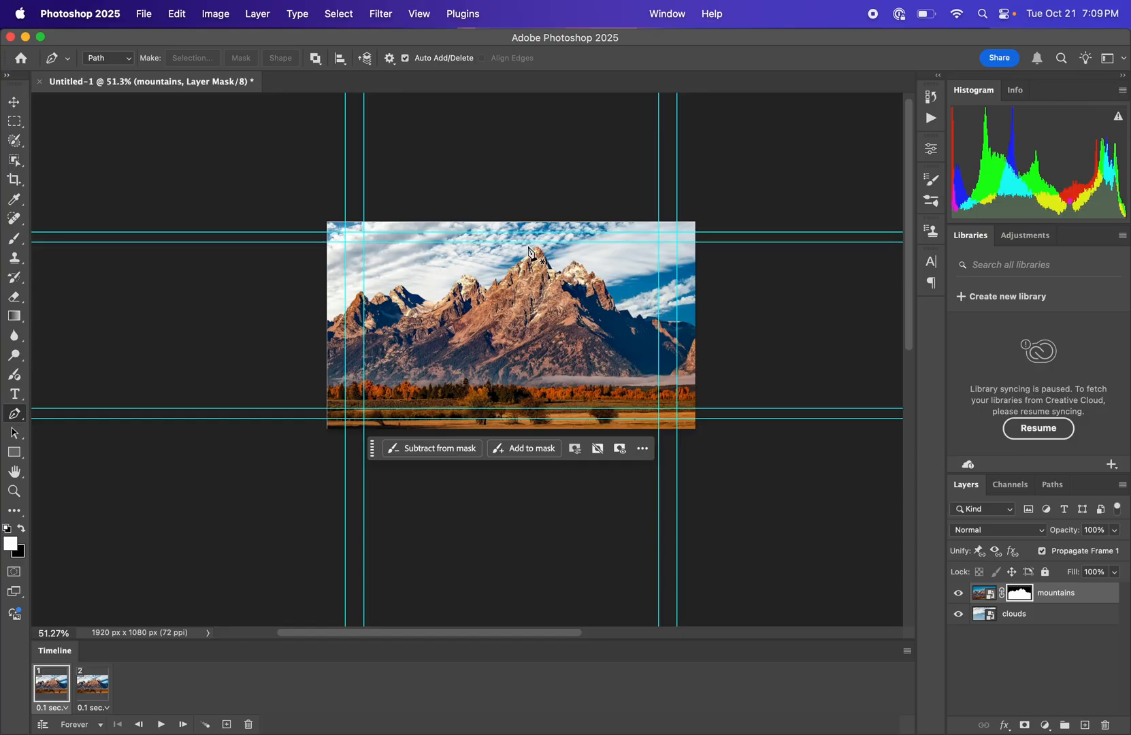
In frame 1, move the clouds layer upward, keeping its left edge just outside the canvas so its lower part fills the sky.
{"action": "scroll", "coordinate": [530, 251], "scroll_direction": "up", "scroll_amount": 5}
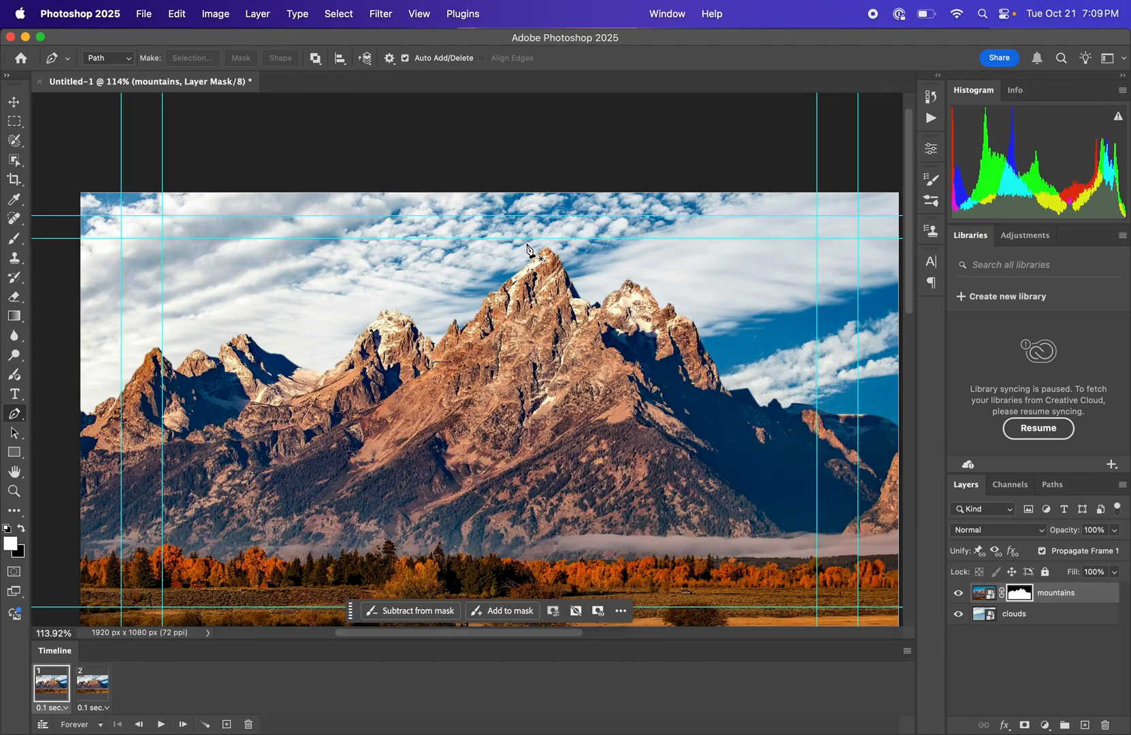
{"action": "scroll", "coordinate": [529, 250], "scroll_direction": "down", "scroll_amount": 4}
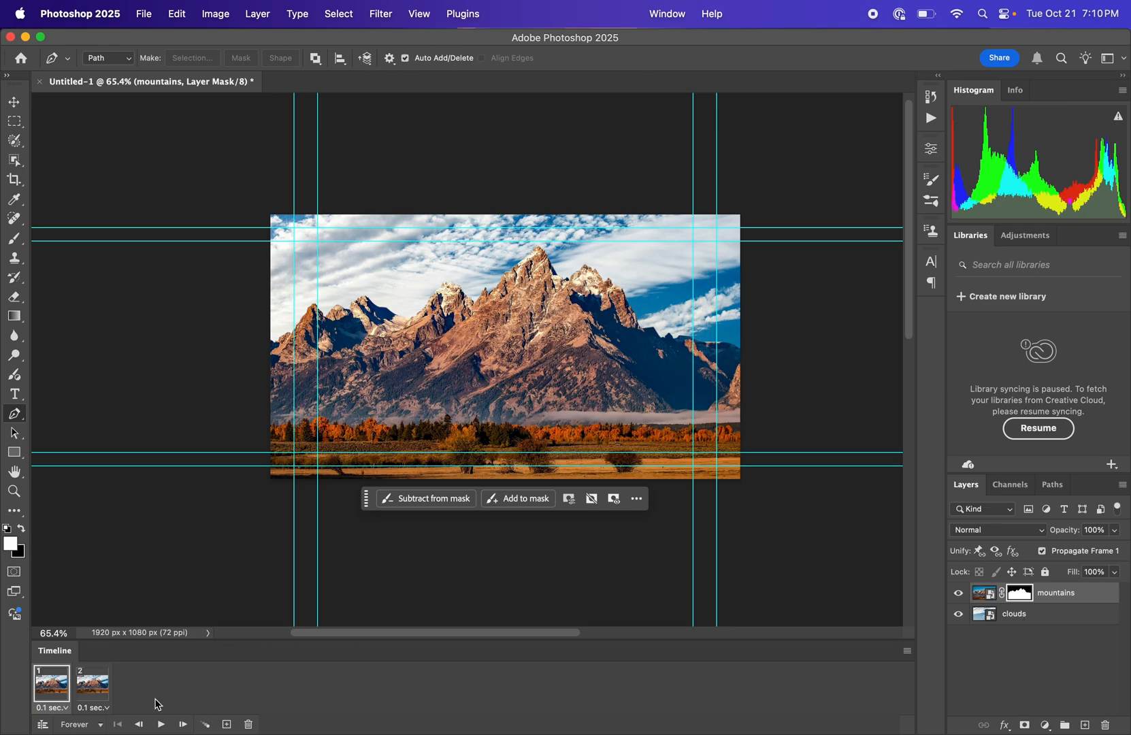
{"action": "left_click", "coordinate": [88, 693]}
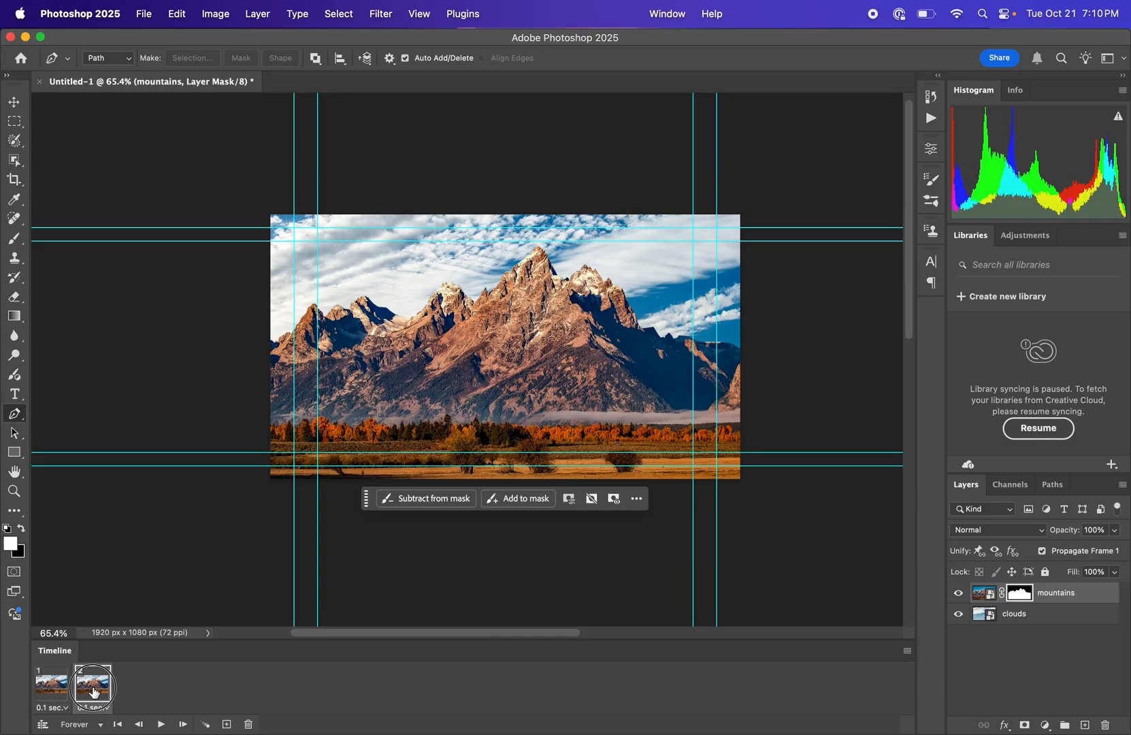
{"action": "left_click", "coordinate": [58, 682]}
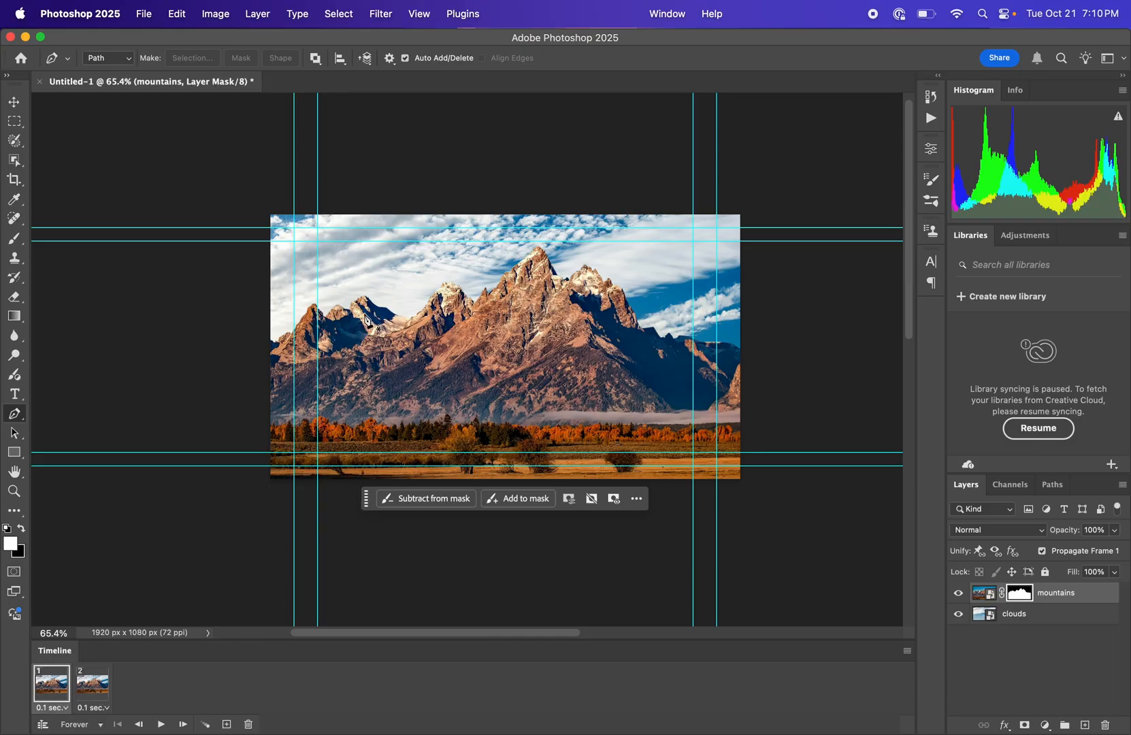
{"action": "key", "text": "v"}
{"action": "left_click_drag", "start_coordinate": [384, 270], "coordinate": [373, 230]}
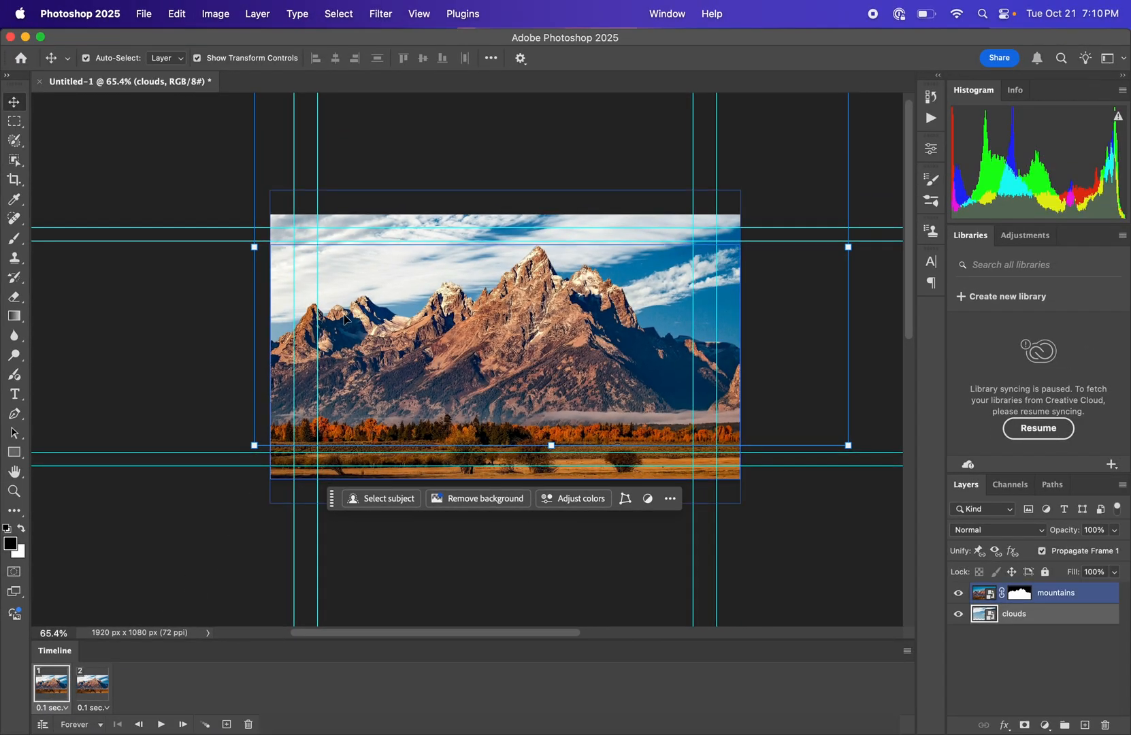
{"action": "mouse_move", "coordinate": [373, 276]}
{"action": "left_mouse_down"}
{"action": "mouse_move", "coordinate": [378, 268]}
{"action": "mouse_move", "coordinate": [379, 281]}
{"action": "left_mouse_up"}
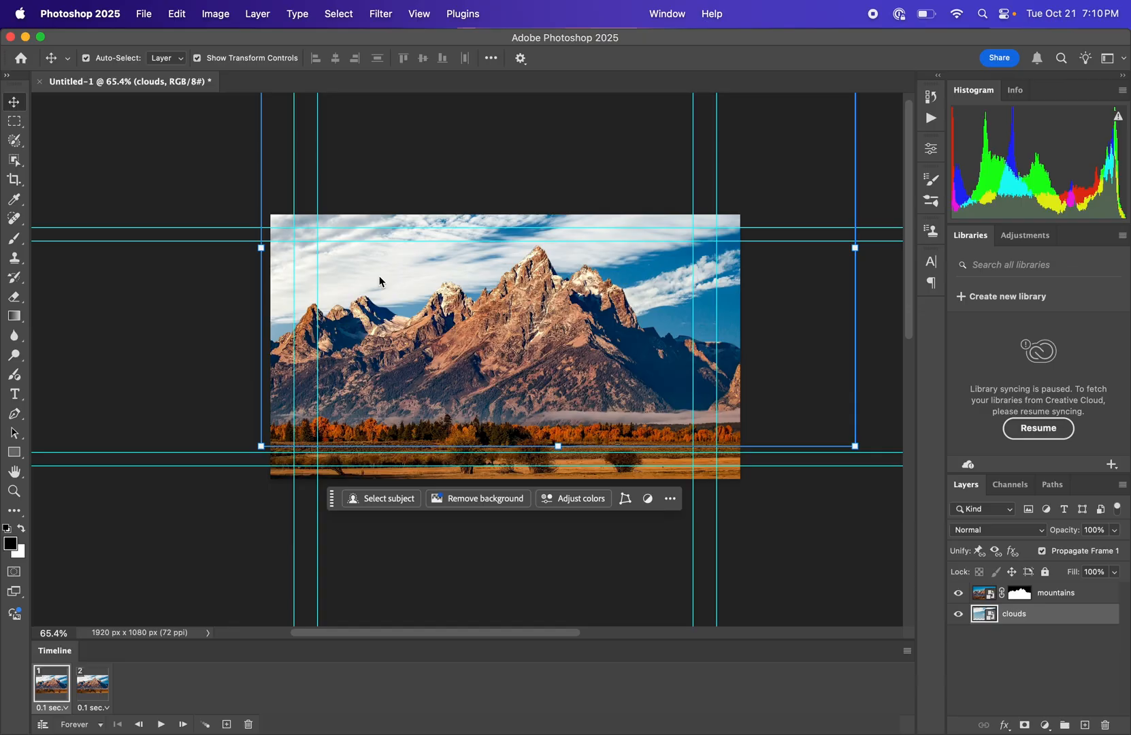
{"action": "left_click", "coordinate": [238, 409]}
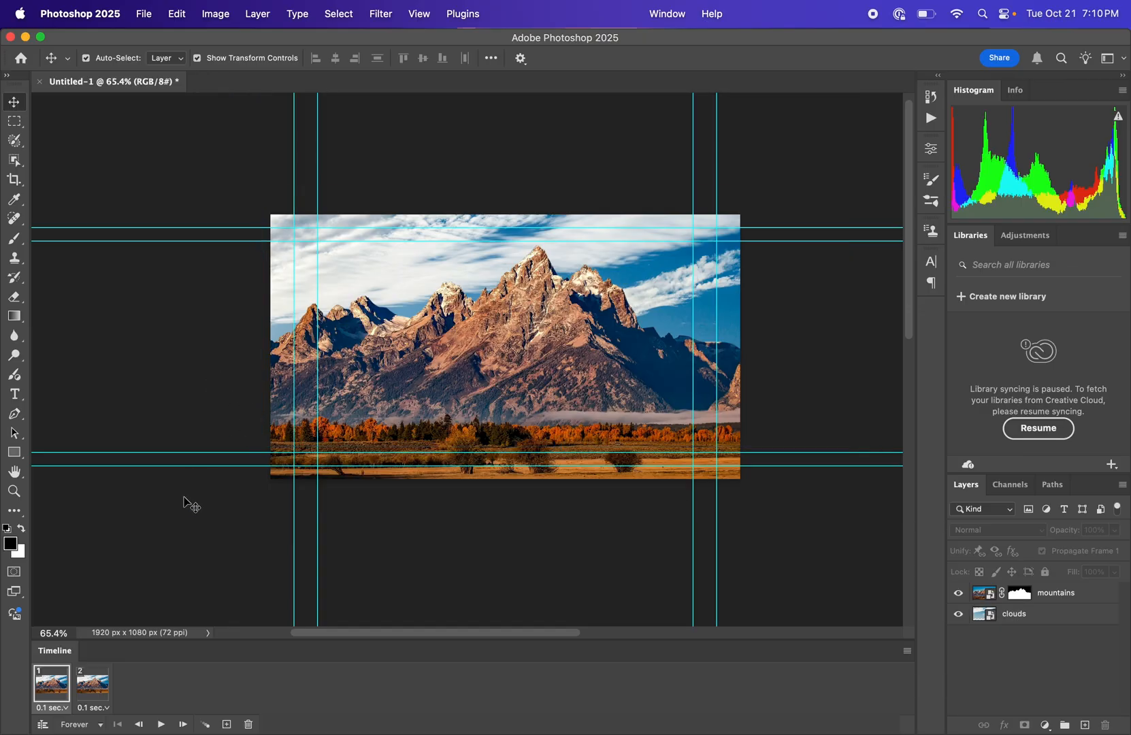
In frame 2, move the clouds layer down and left until its right edge meets the canvas's right edge, and compare both frames.
{"action": "left_click", "coordinate": [95, 691]}
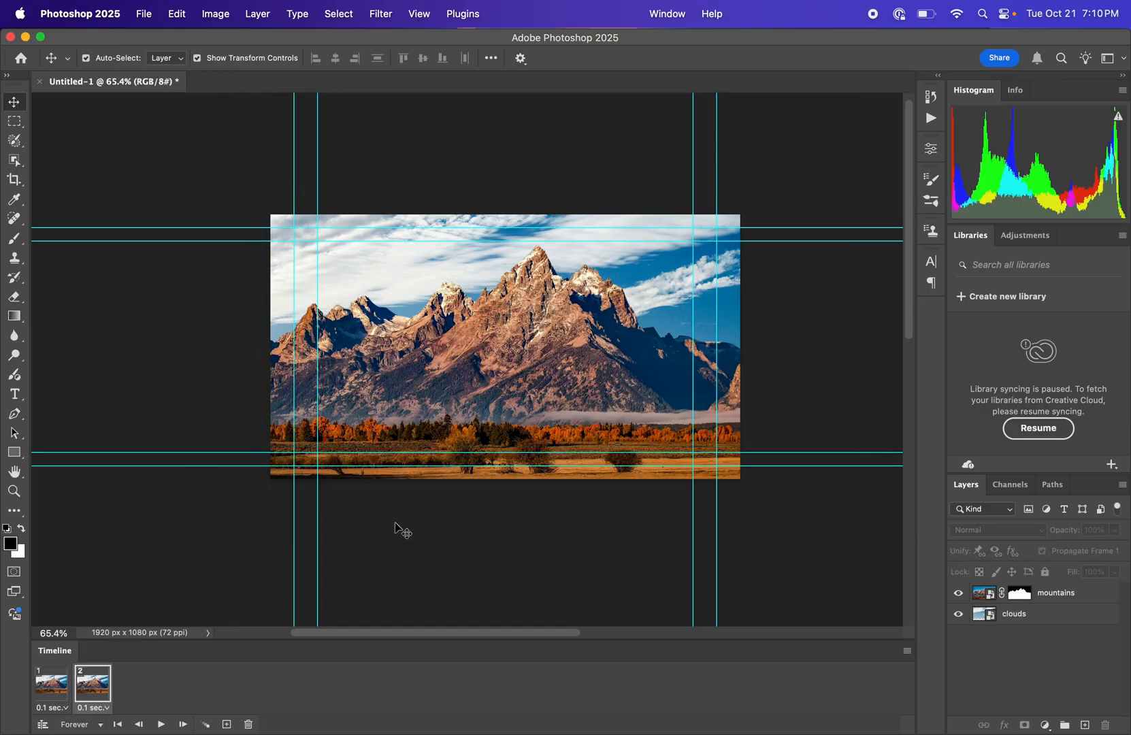
{"action": "left_click", "coordinate": [411, 259]}
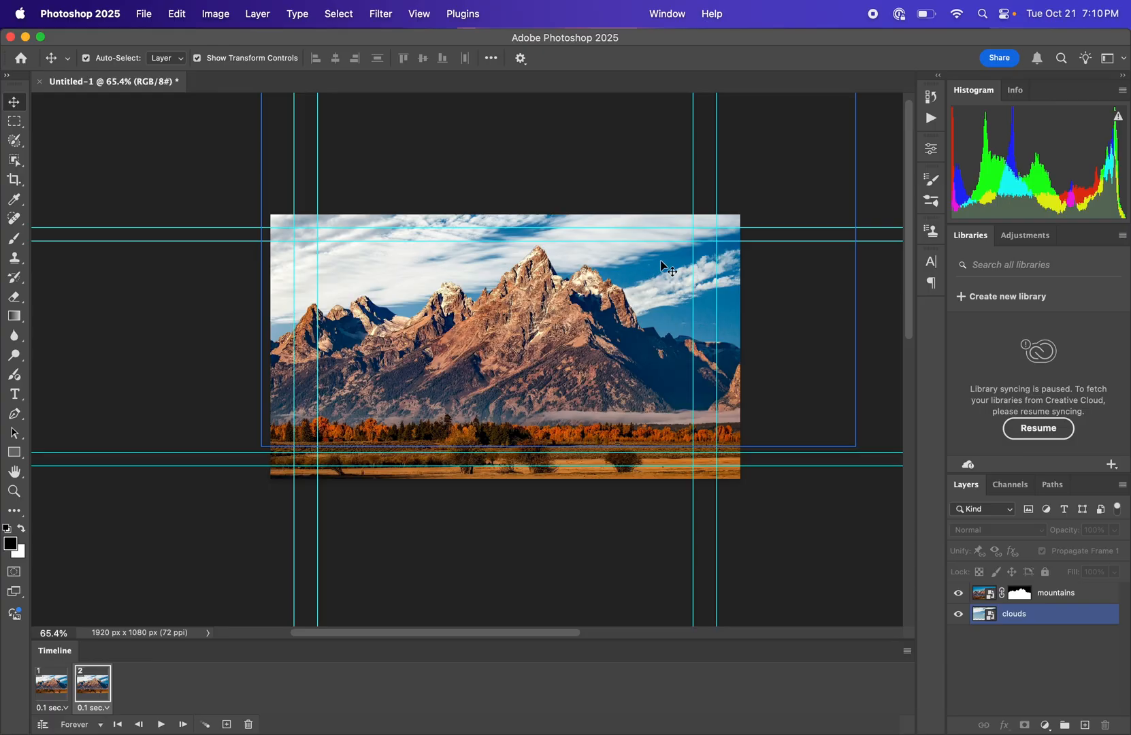
{"action": "left_click_drag", "start_coordinate": [663, 267], "coordinate": [542, 417]}
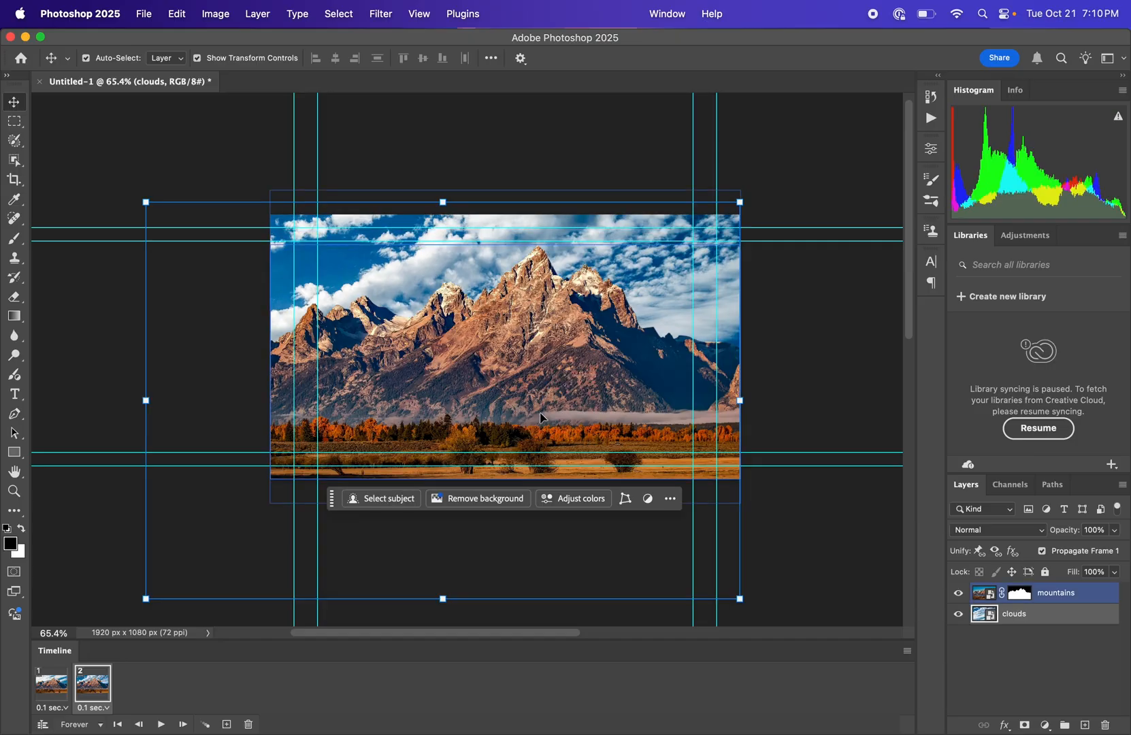
{"action": "left_click", "coordinate": [789, 330]}
{"action": "left_click", "coordinate": [154, 599]}
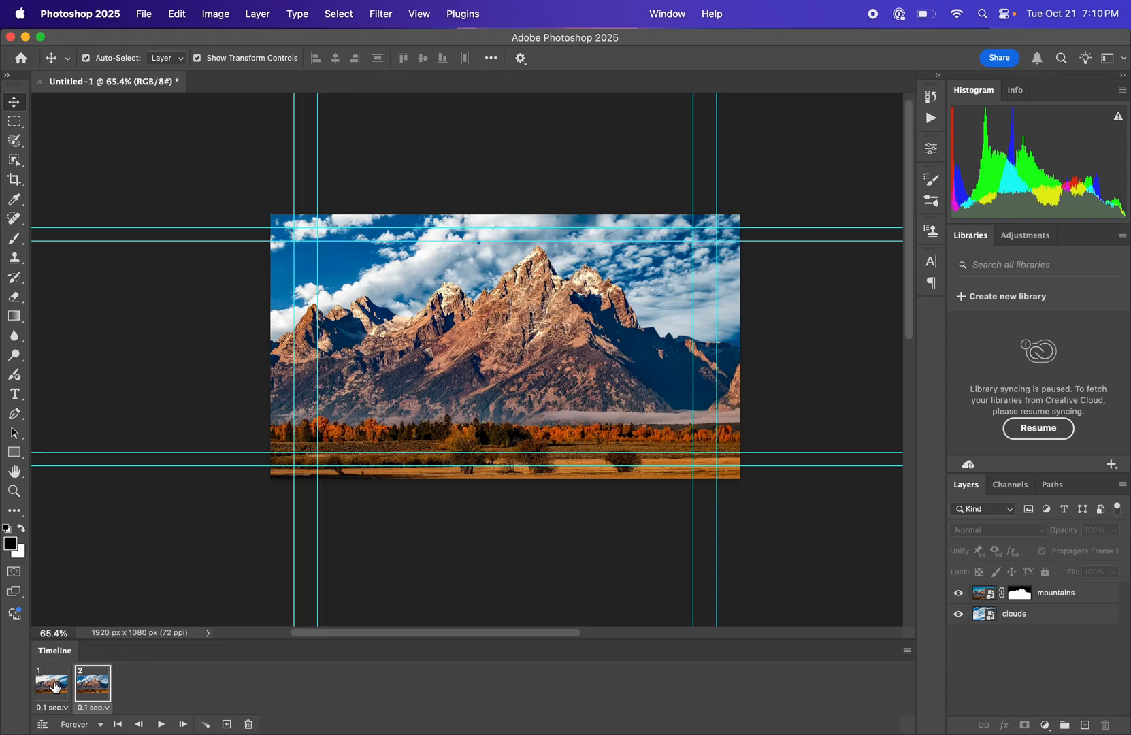
{"action": "left_click", "coordinate": [55, 687]}
{"action": "left_click", "coordinate": [89, 688]}
{"action": "left_click", "coordinate": [55, 689]}
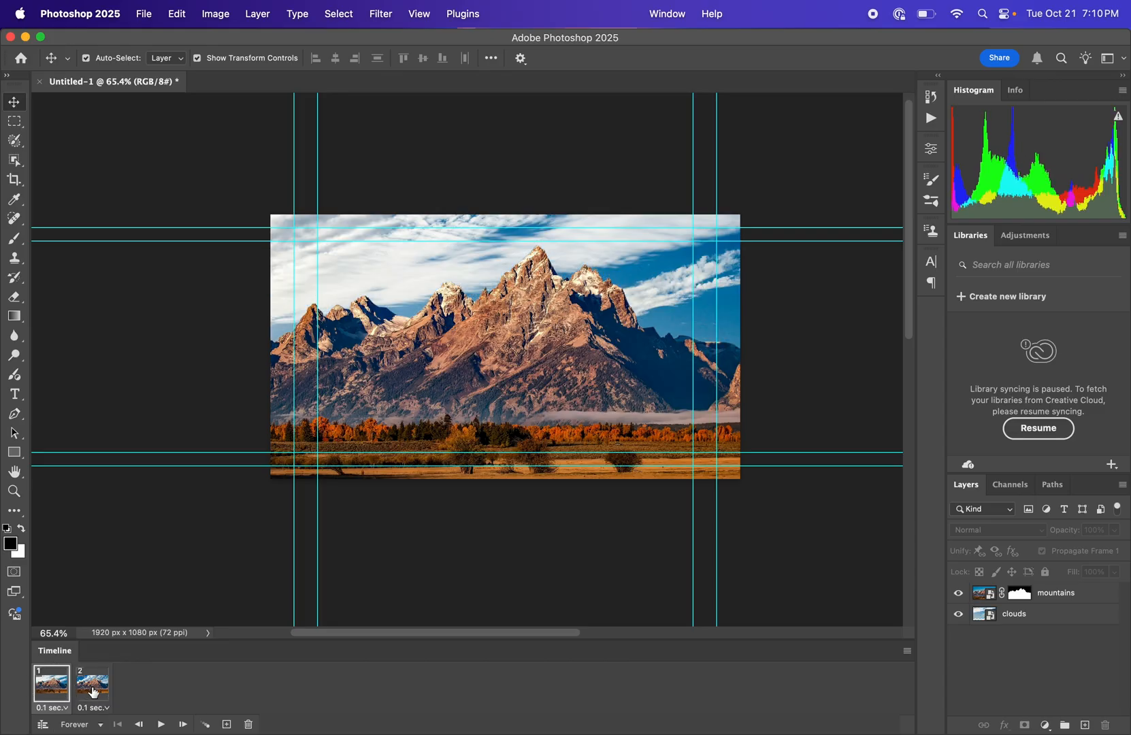
Tween between frames 1 and 2, adding 30 frames for all layers with position, opacity and effects included.
{"action": "left_click", "coordinate": [94, 691]}
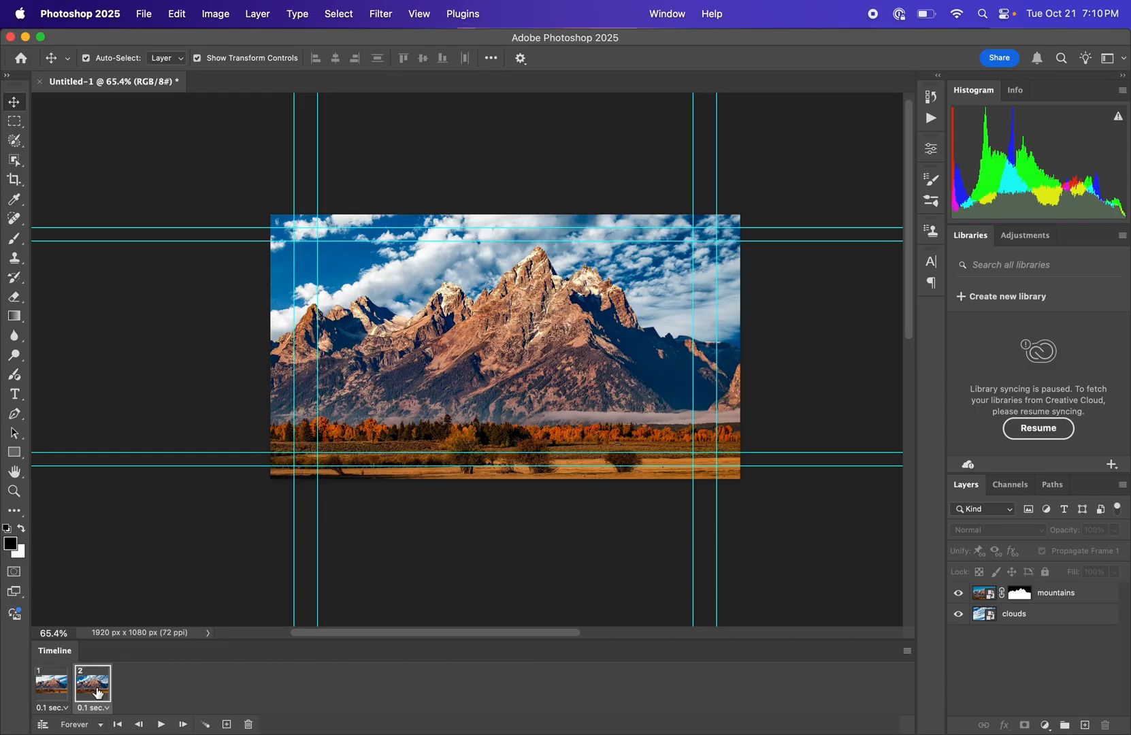
{"action": "left_click", "coordinate": [52, 689], "text": "shift"}
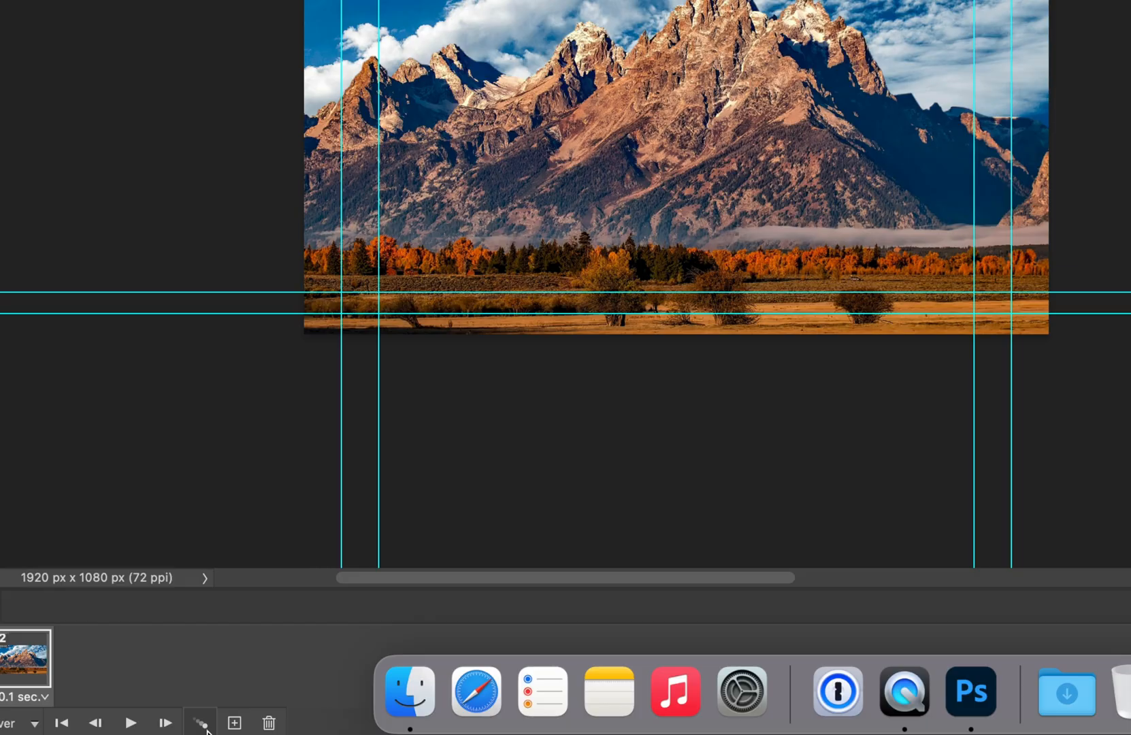
{"action": "left_click", "coordinate": [204, 725]}
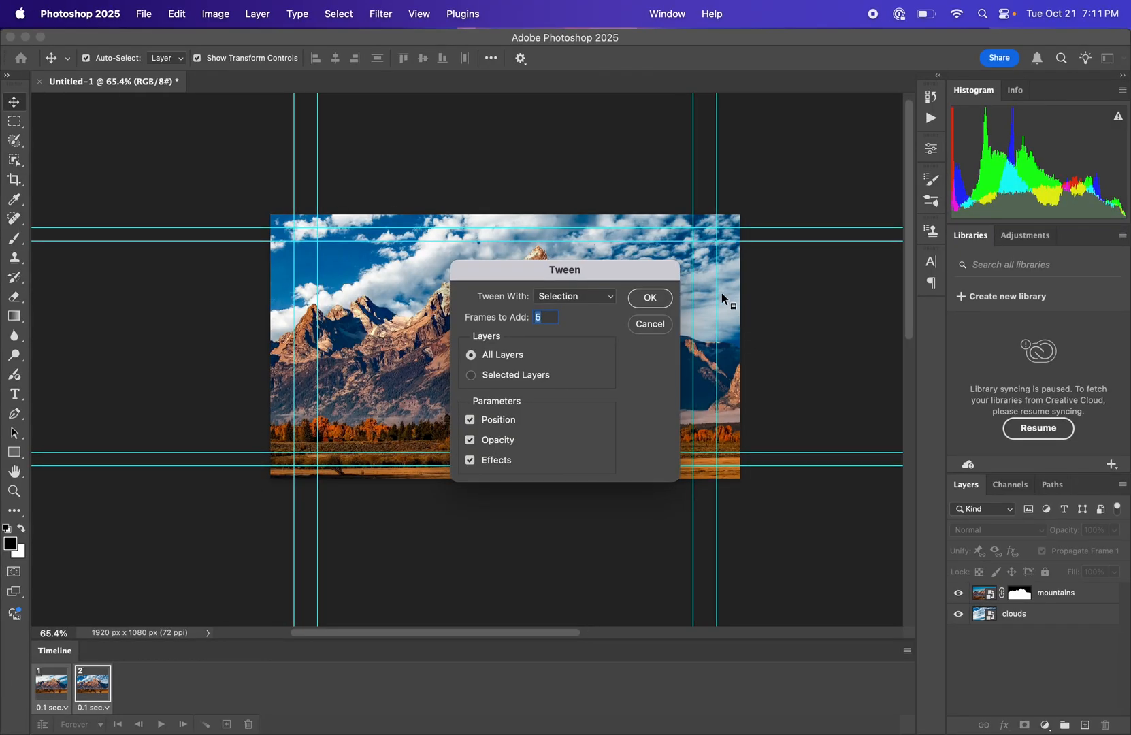
{"action": "scroll", "coordinate": [577, 398], "scroll_direction": "up", "scroll_amount": 5}
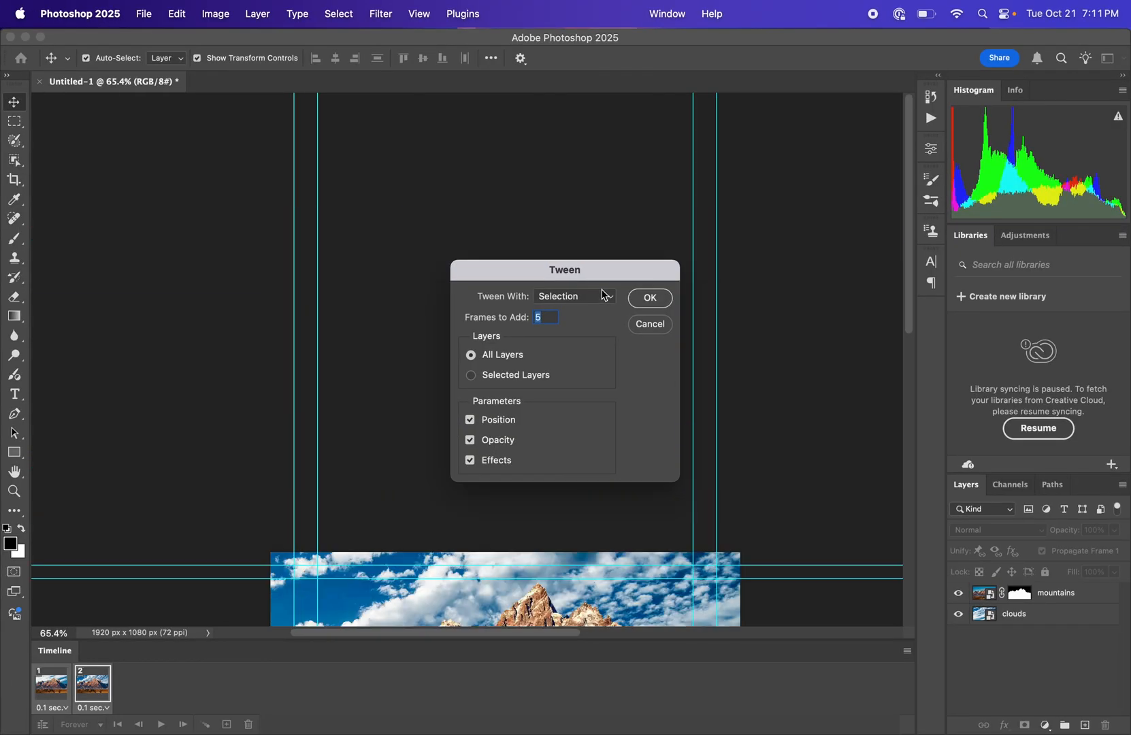
{"action": "scroll", "coordinate": [583, 328], "scroll_direction": "down", "scroll_amount": 5}
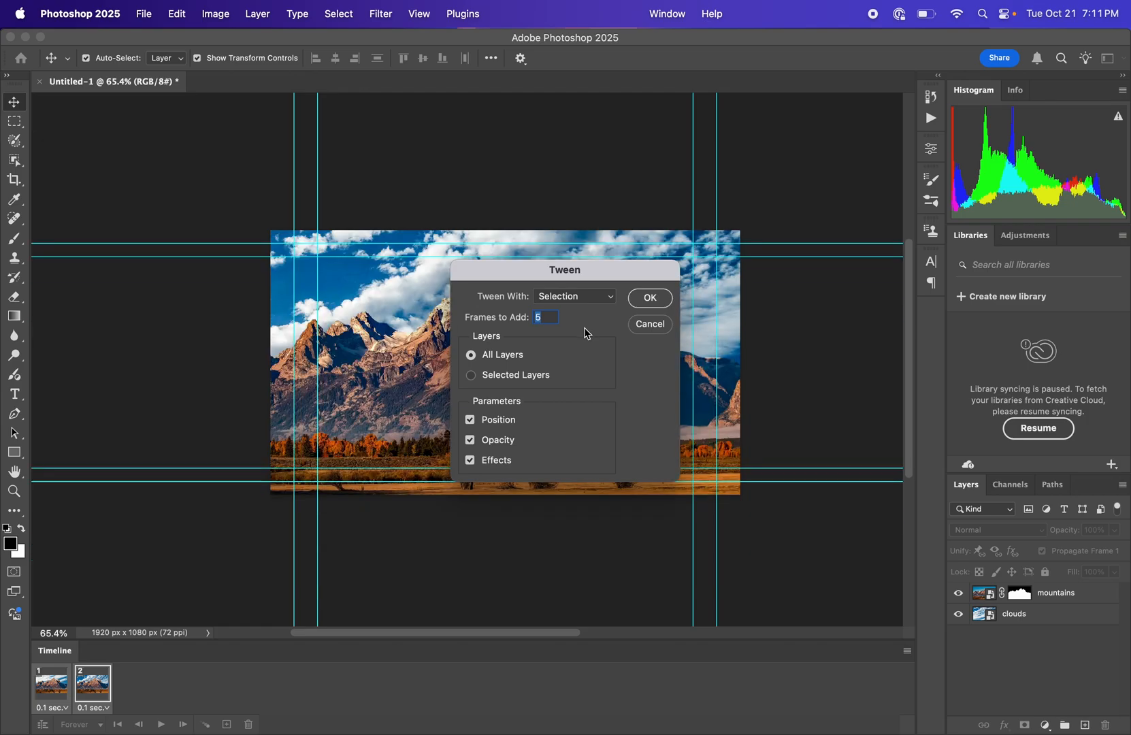
{"action": "scroll", "coordinate": [586, 333], "scroll_direction": "down", "scroll_amount": 2}
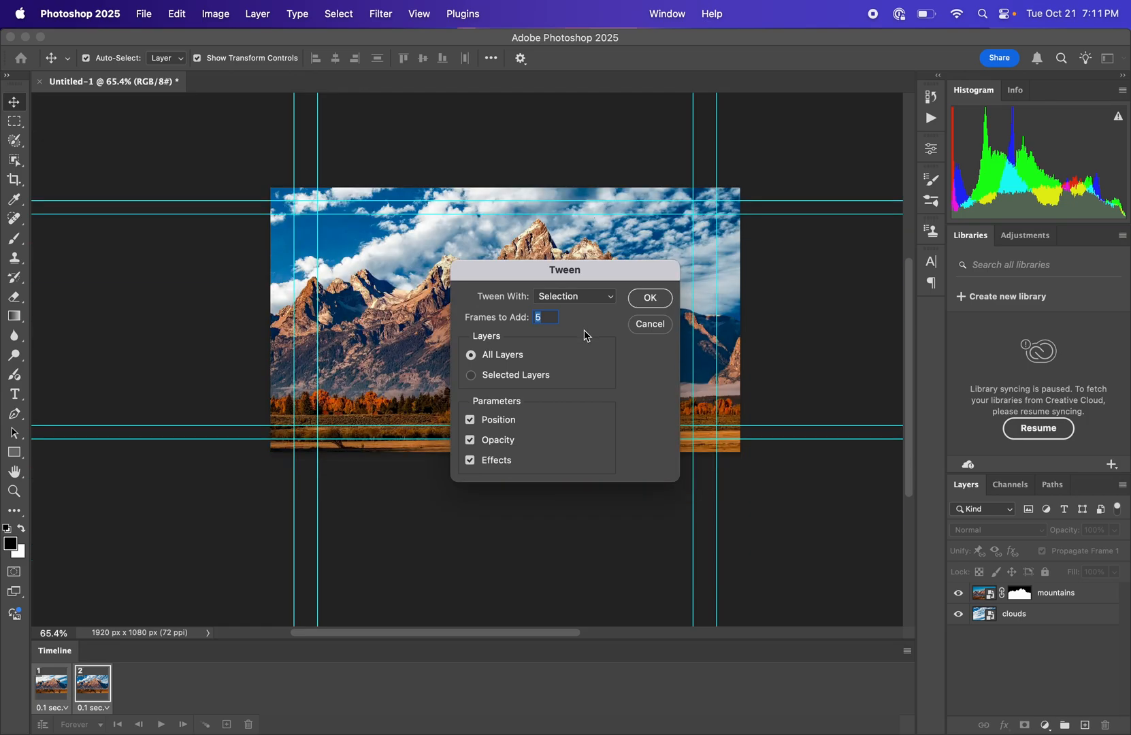
{"action": "type", "text": "30"}
{"action": "left_click", "coordinate": [651, 299]}
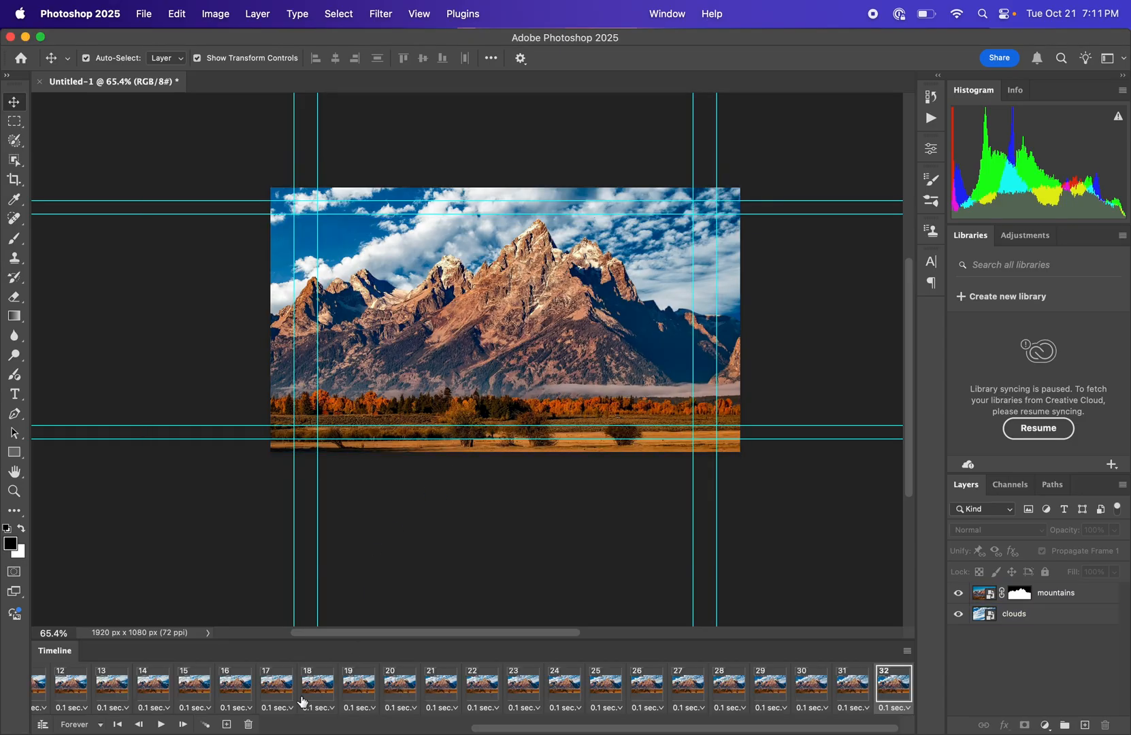
{"action": "left_click_drag", "start_coordinate": [479, 726], "coordinate": [270, 727]}
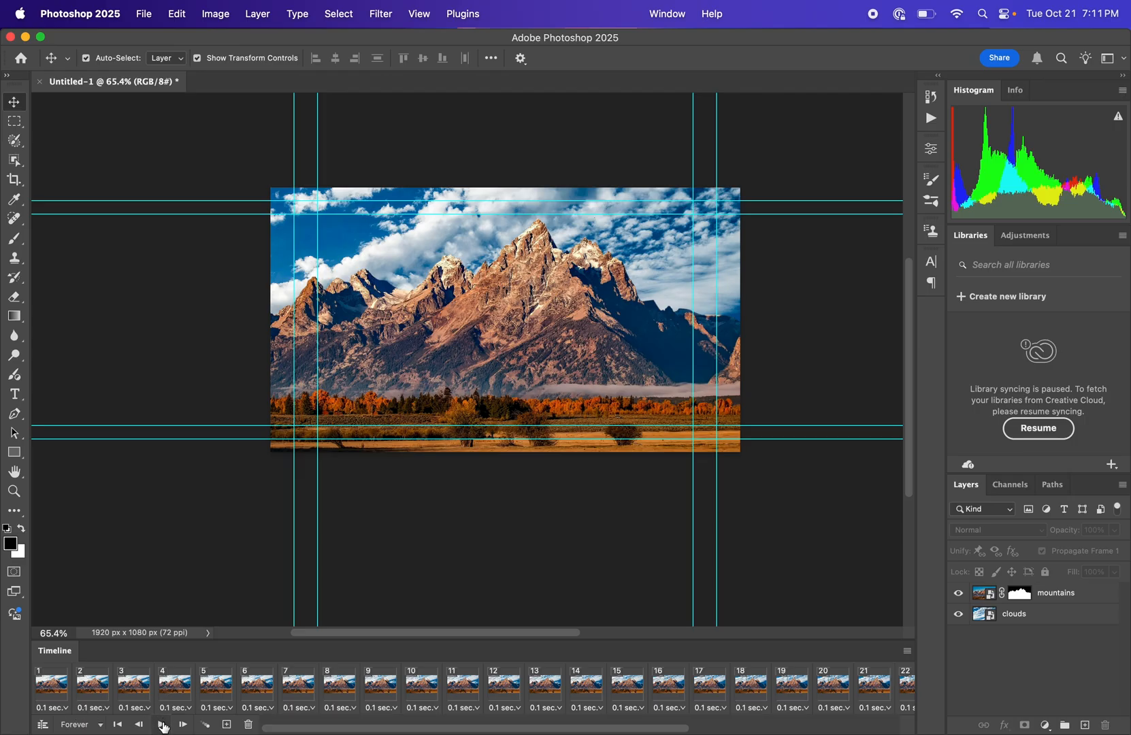
Play the tweened cloud animation on the canvas and stop the playback.
{"action": "left_click", "coordinate": [162, 725]}
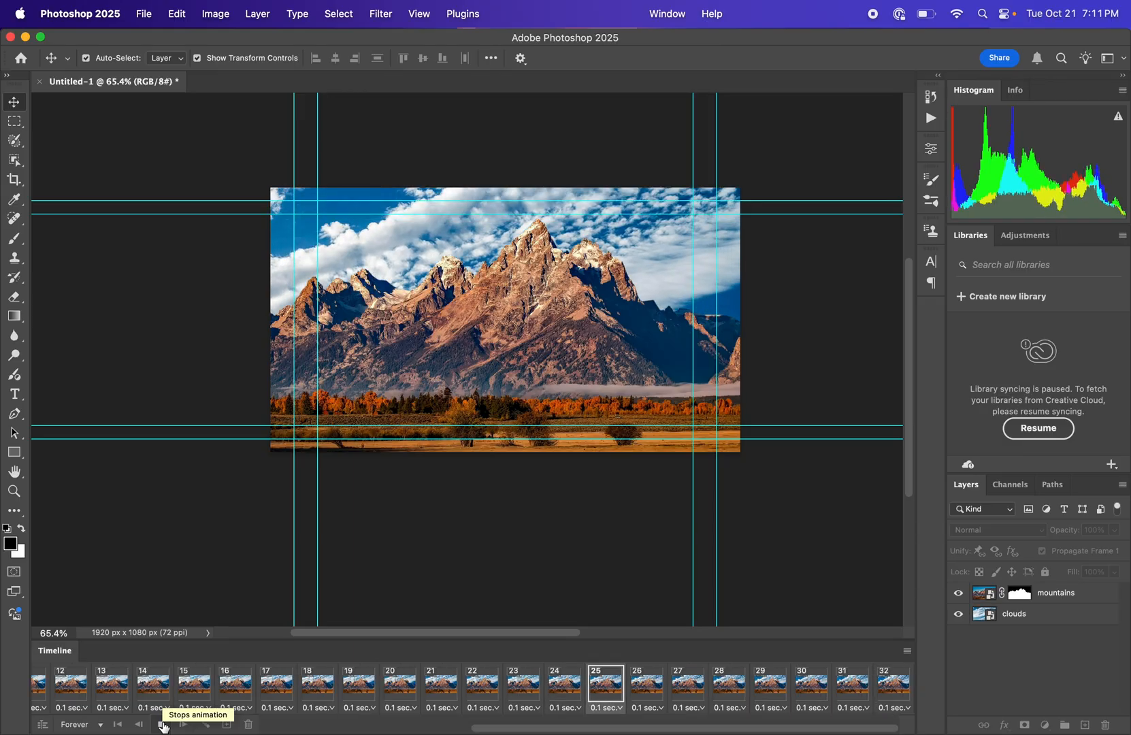
{"action": "left_click", "coordinate": [162, 725]}
{"action": "left_click", "coordinate": [315, 505]}
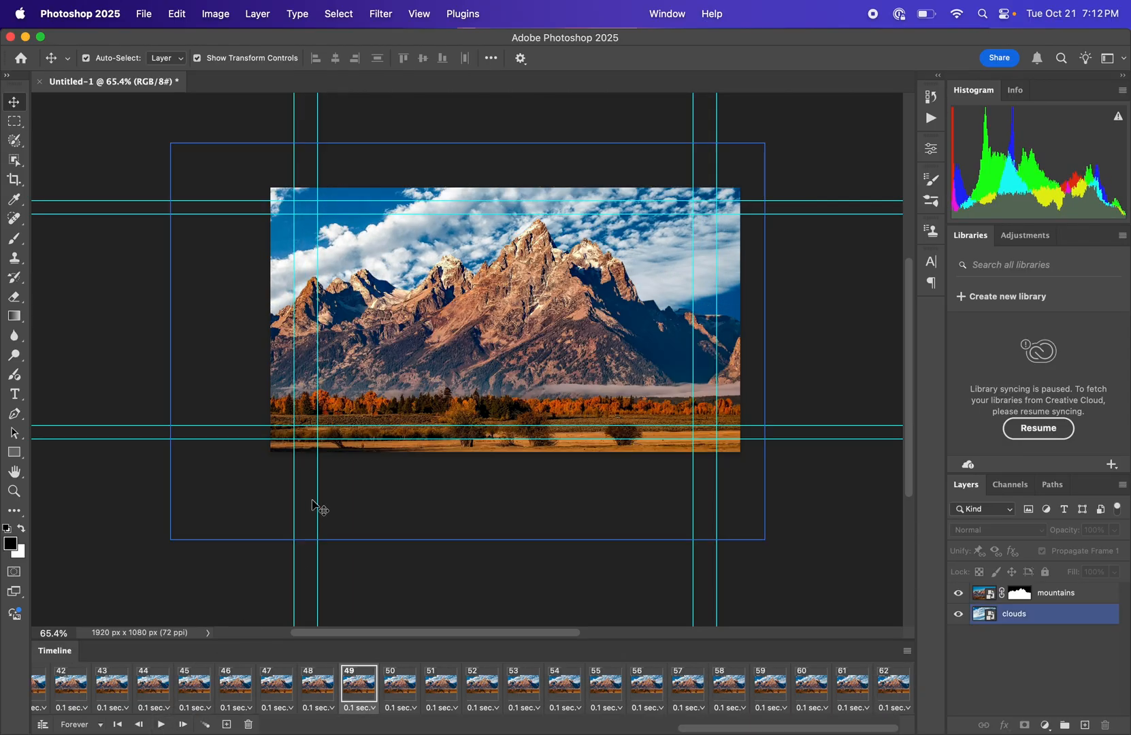
Save the document to the Desktop as Mountain.psd in Photoshop format with Maximize Compatibility on, and dismiss the promotional pop-up.
{"action": "key", "text": "super+s"}
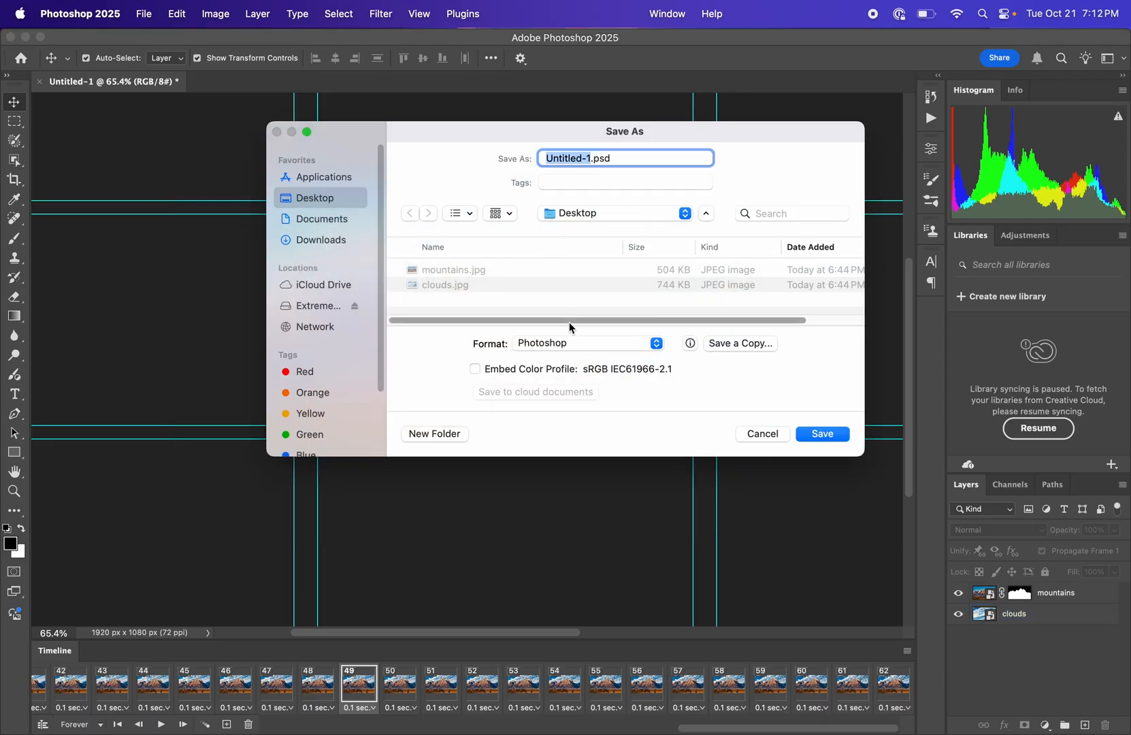
{"action": "type", "text": "Mountain"}
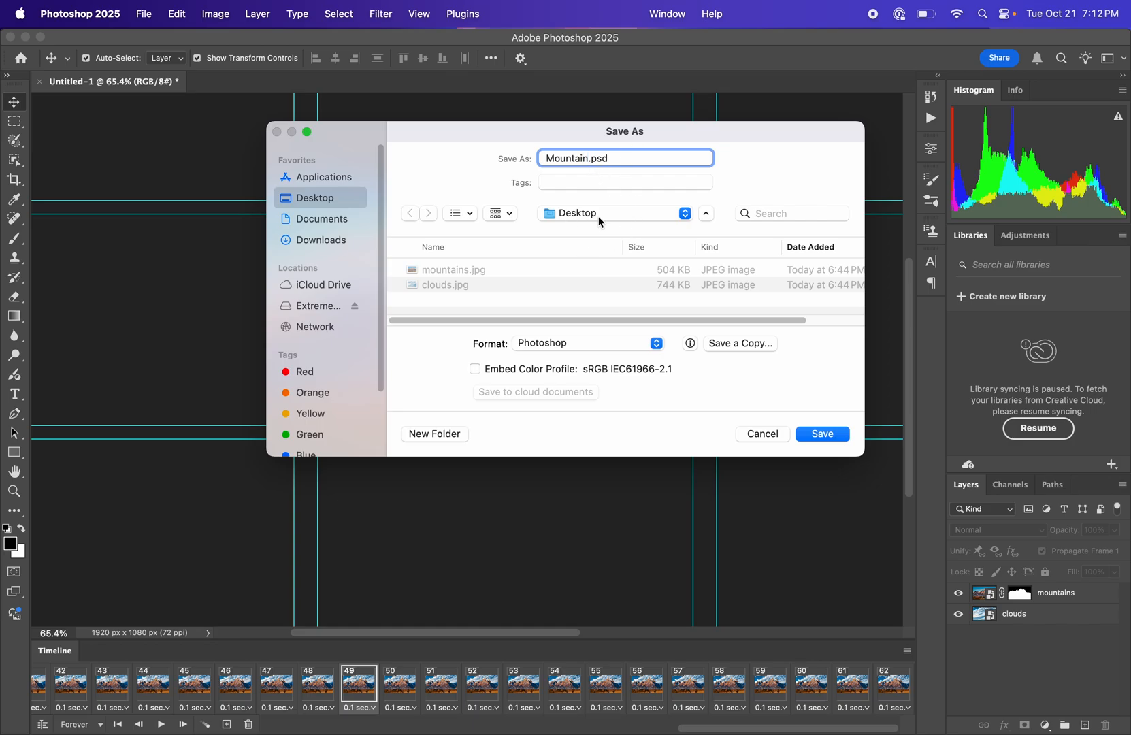
{"action": "left_click", "coordinate": [531, 342]}
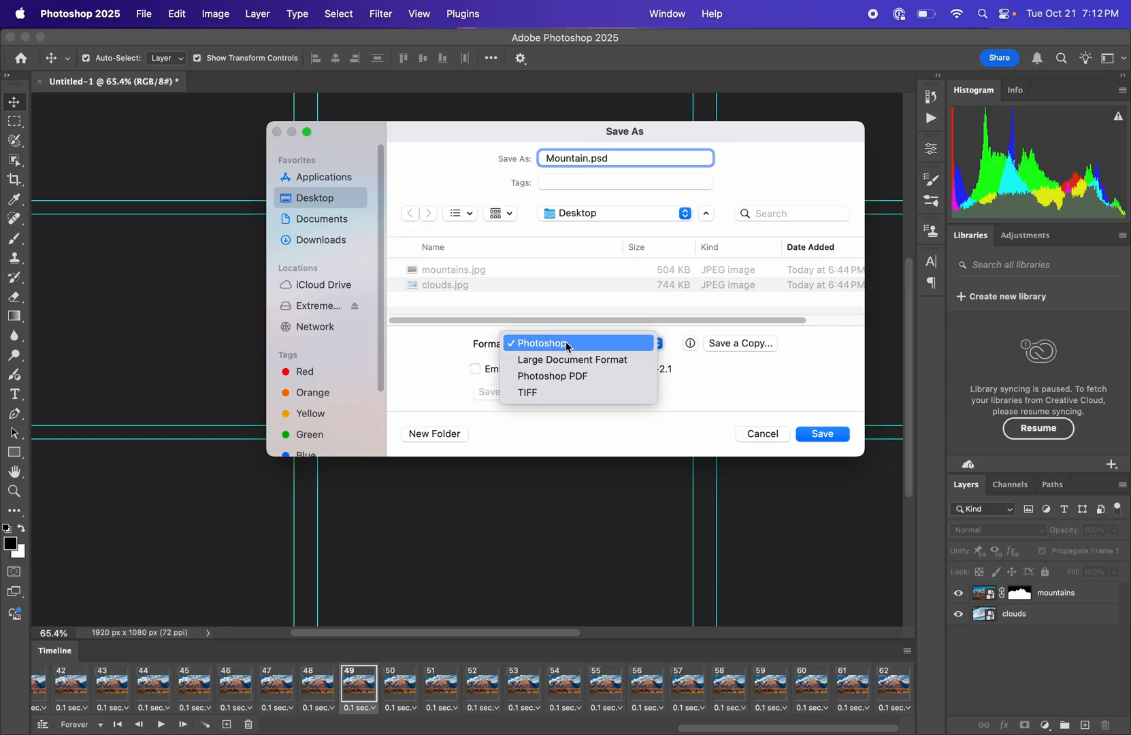
{"action": "left_click", "coordinate": [566, 342]}
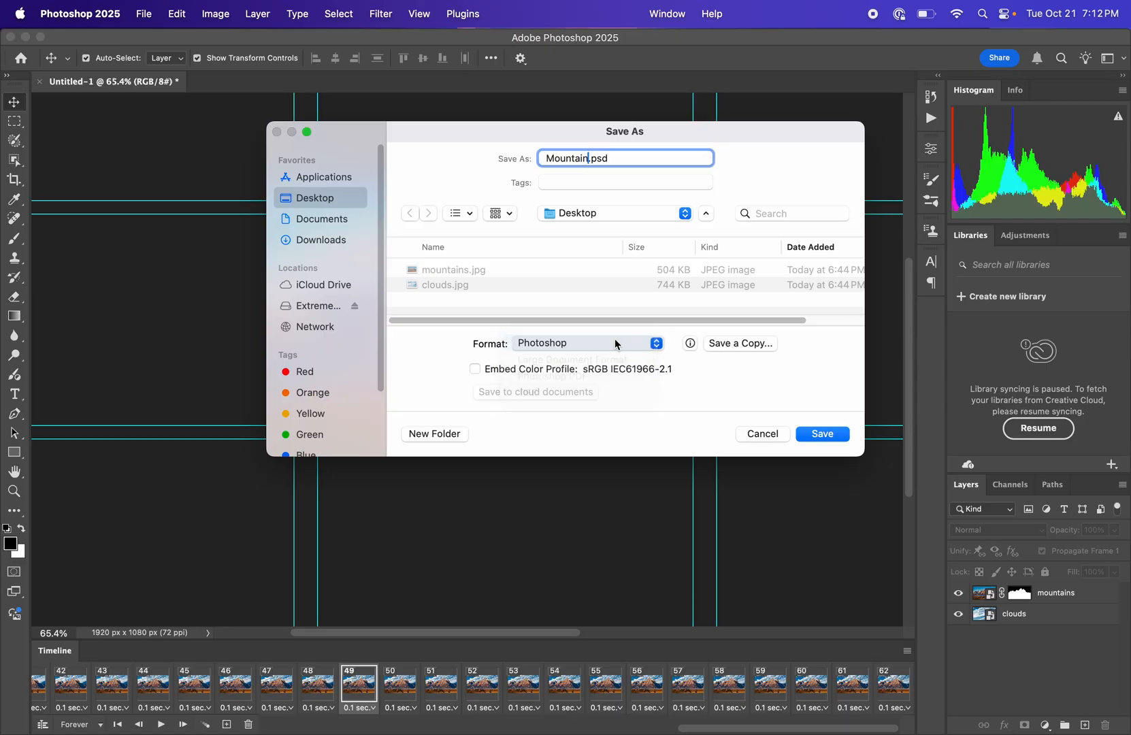
{"action": "left_click", "coordinate": [822, 435]}
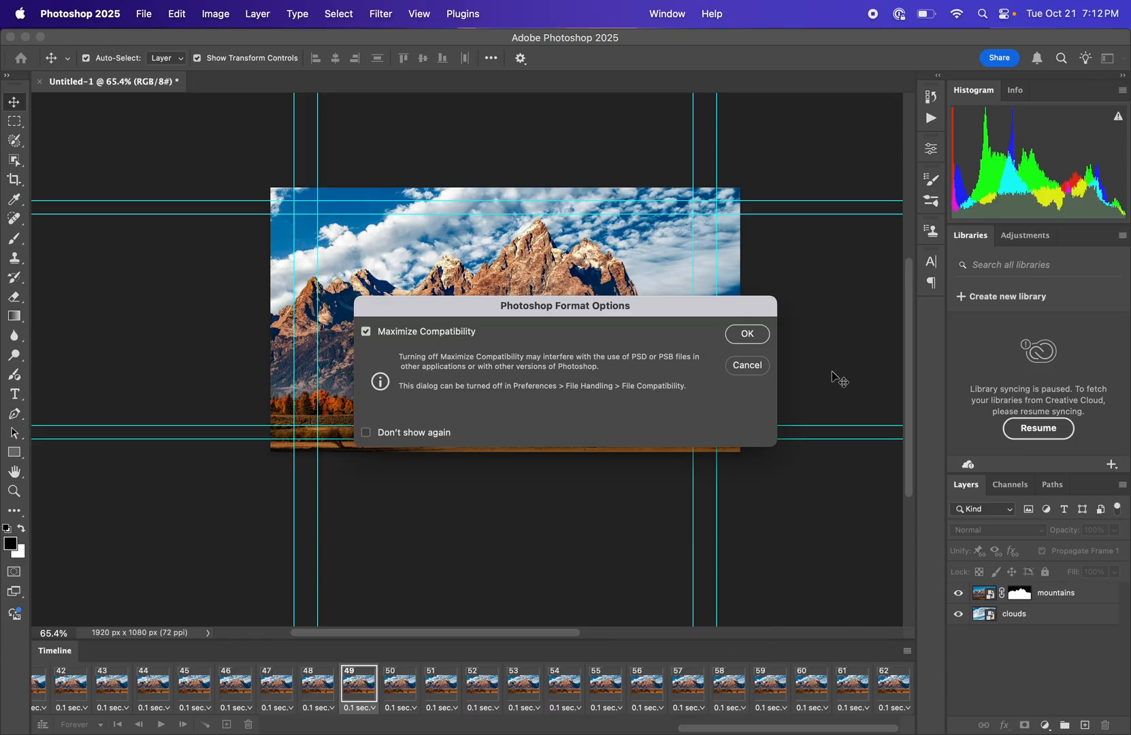
{"action": "left_click", "coordinate": [762, 336]}
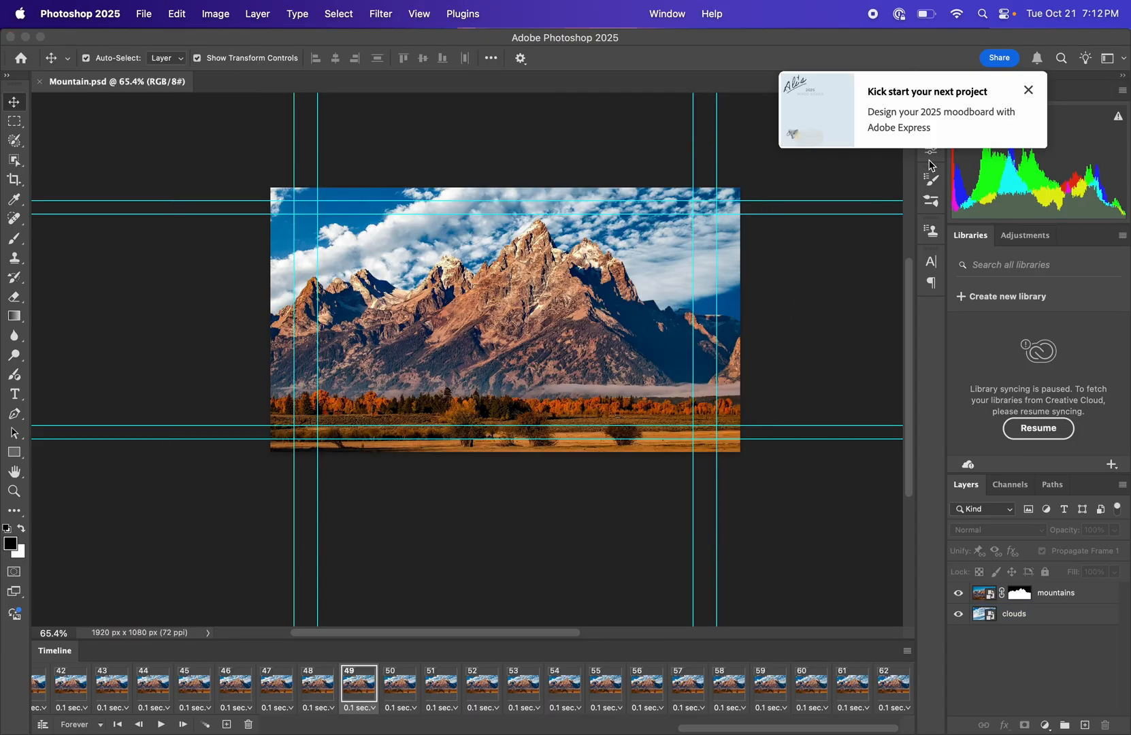
{"action": "left_click", "coordinate": [1028, 91]}
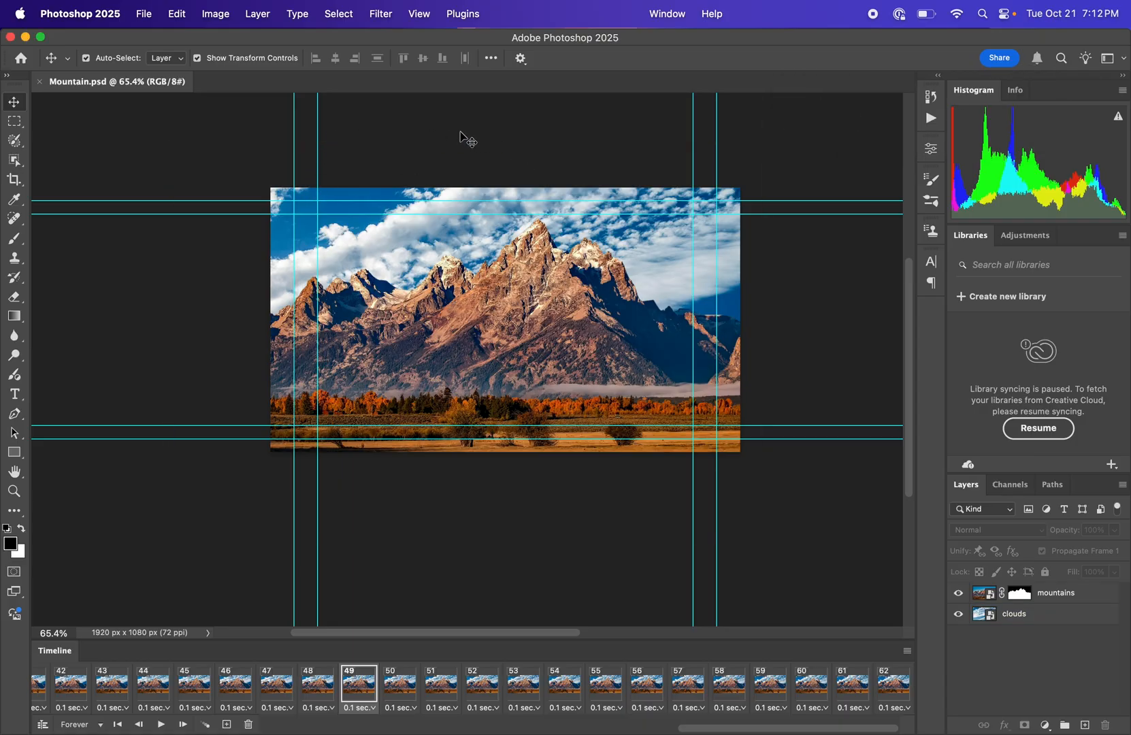
Start a Save for Web export of the animation with GIF as the file format.
{"action": "left_click", "coordinate": [147, 14]}
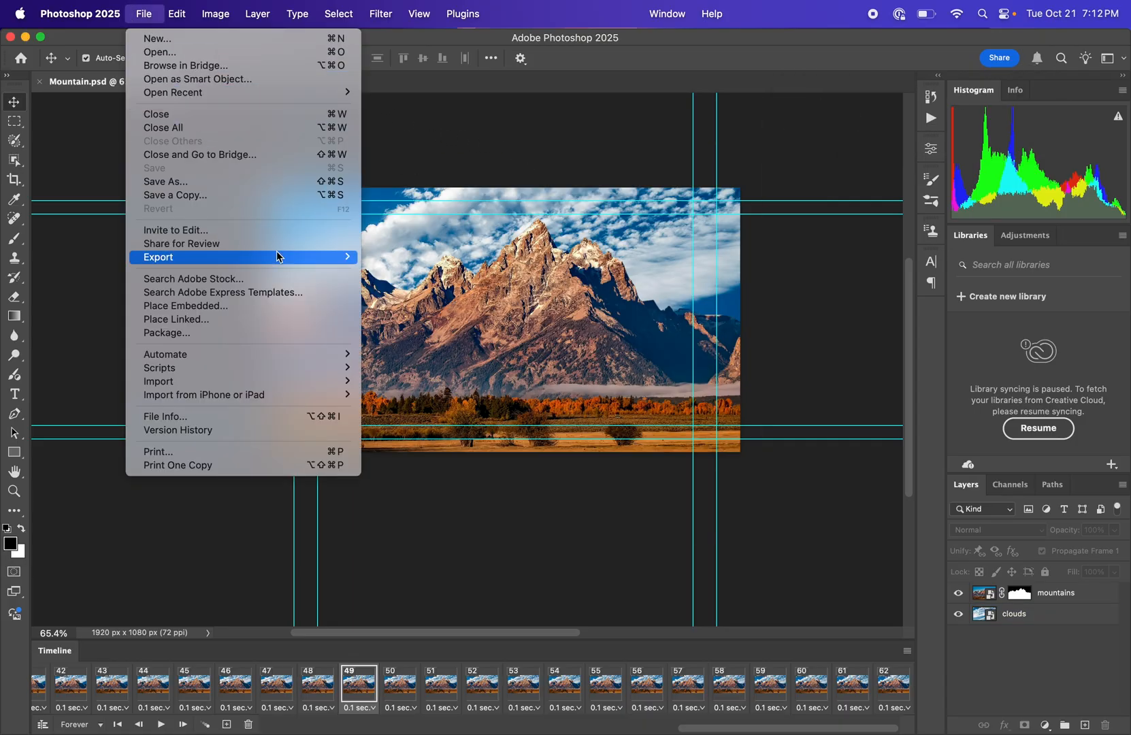
{"action": "mouse_move", "coordinate": [282, 256]}
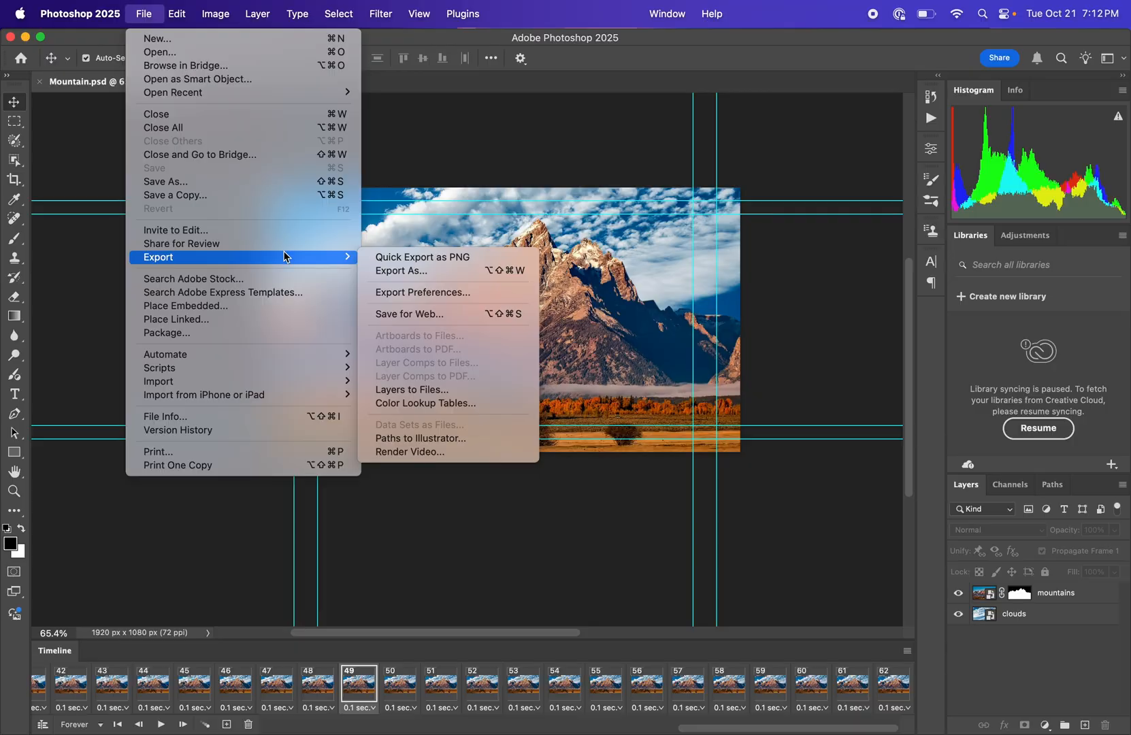
{"action": "left_click", "coordinate": [449, 316]}
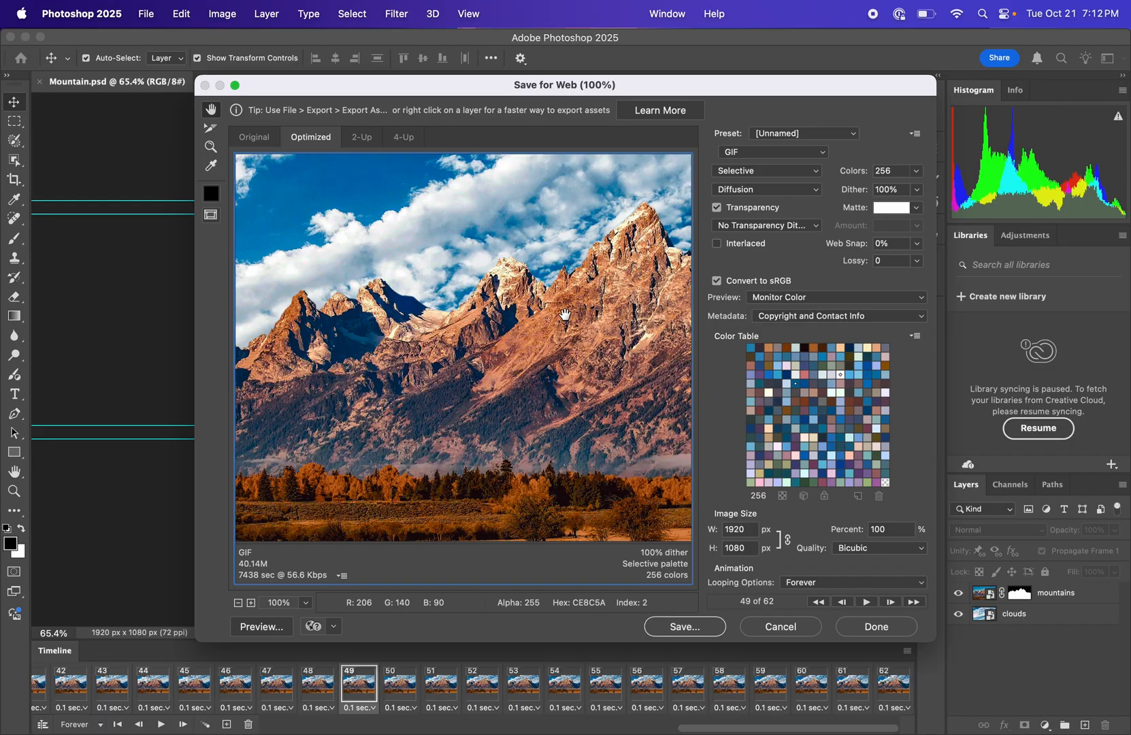
{"action": "left_click_drag", "start_coordinate": [665, 91], "coordinate": [637, 59]}
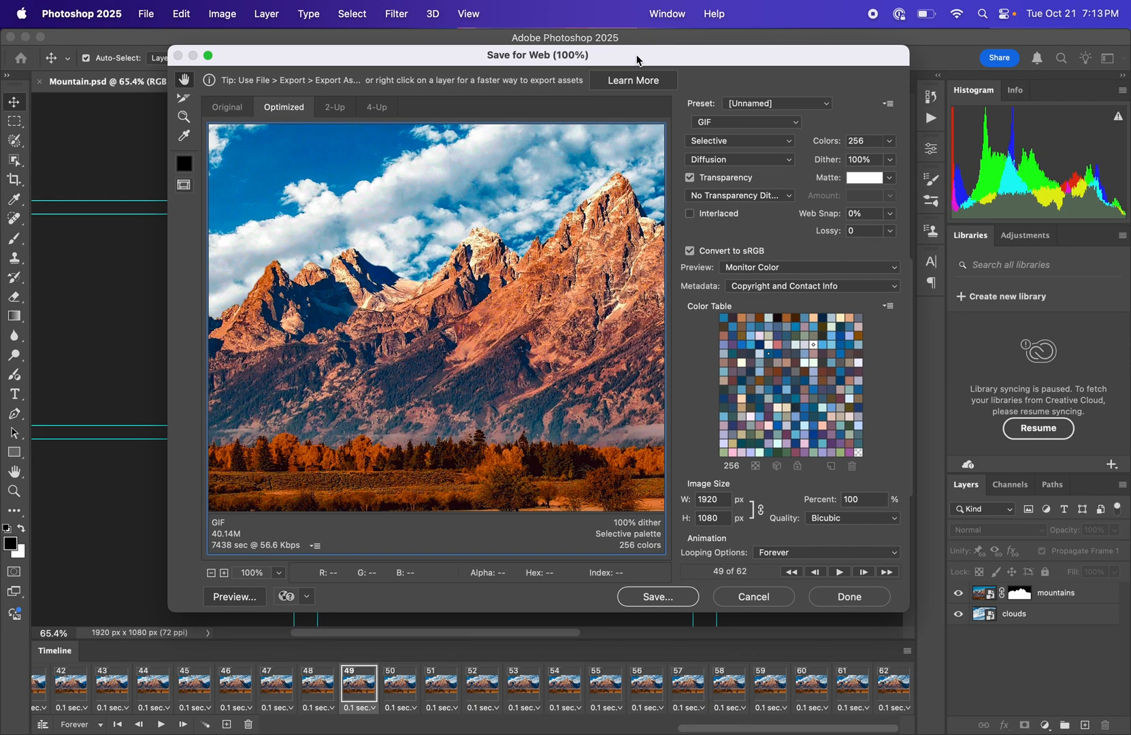
{"action": "left_click", "coordinate": [713, 123]}
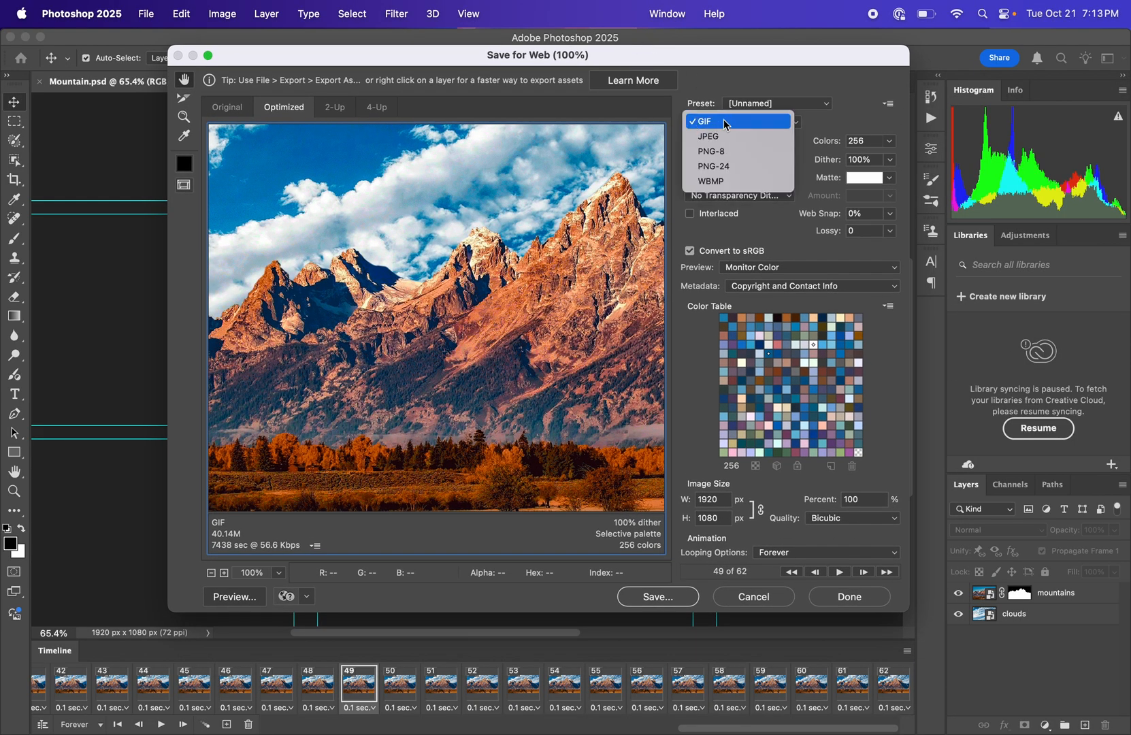
{"action": "left_click", "coordinate": [739, 126]}
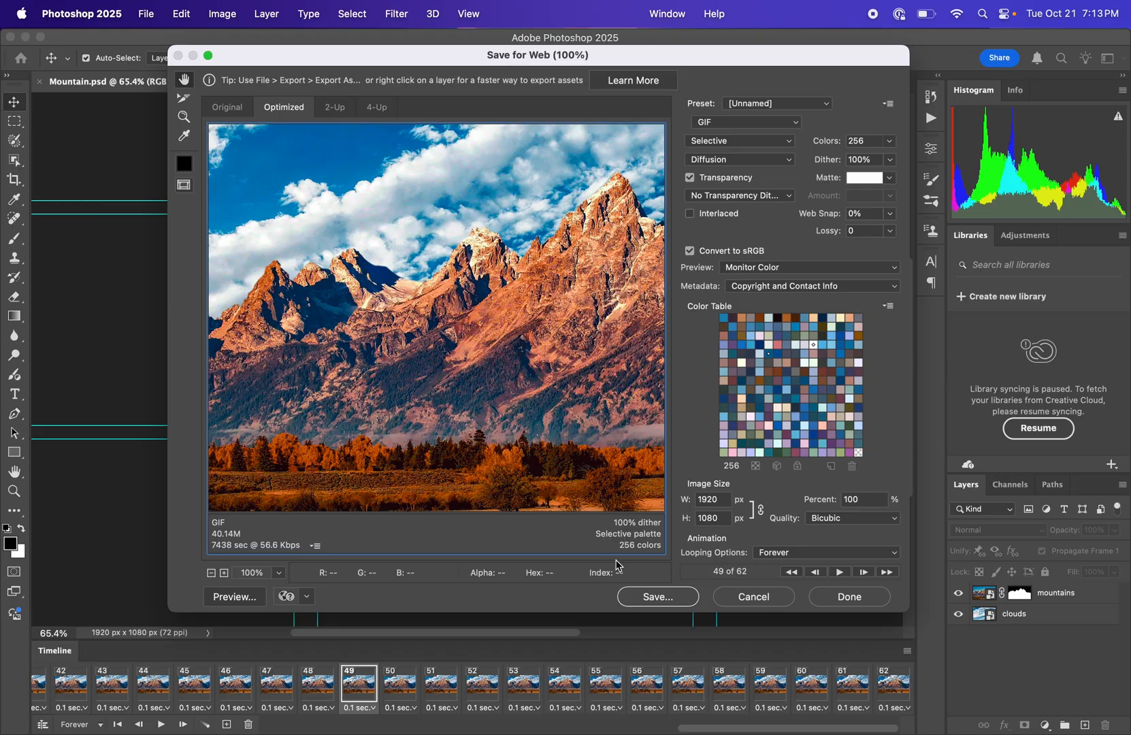
Save the optimized animation as Mountain.gif on the Desktop, using the Images Only format and default settings.
{"action": "left_click", "coordinate": [668, 599]}
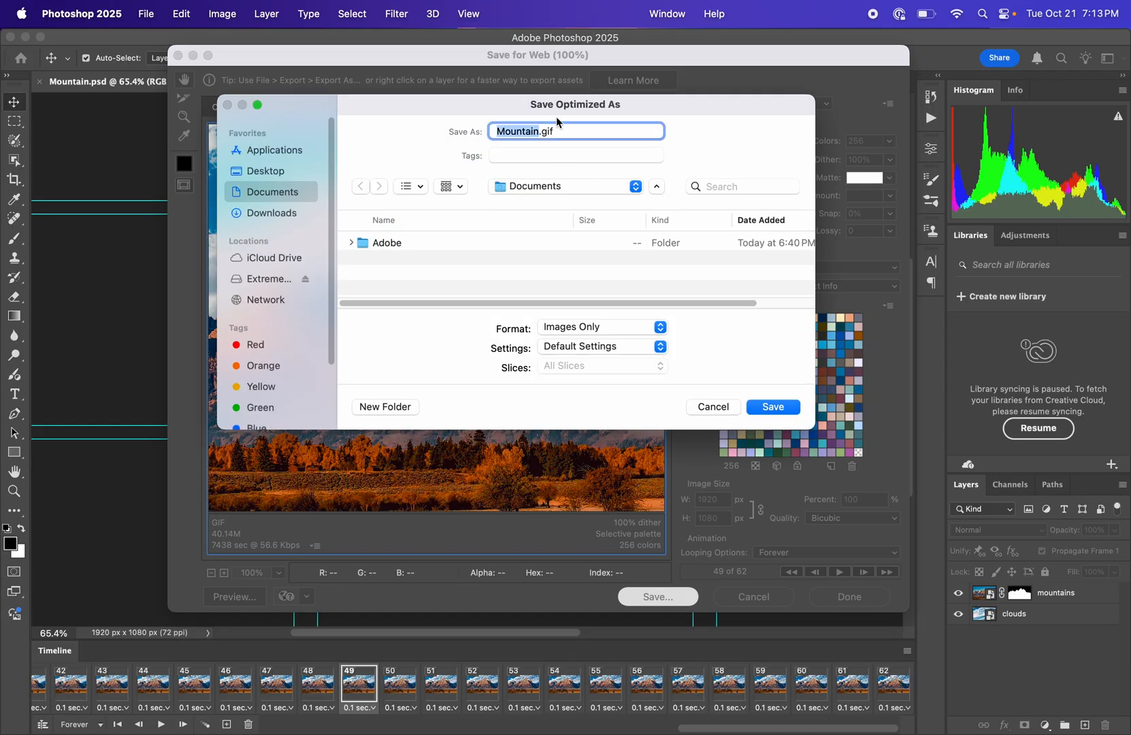
{"action": "left_click_drag", "start_coordinate": [830, 428], "coordinate": [884, 531]}
{"action": "left_click", "coordinate": [532, 270]}
{"action": "left_click", "coordinate": [571, 186]}
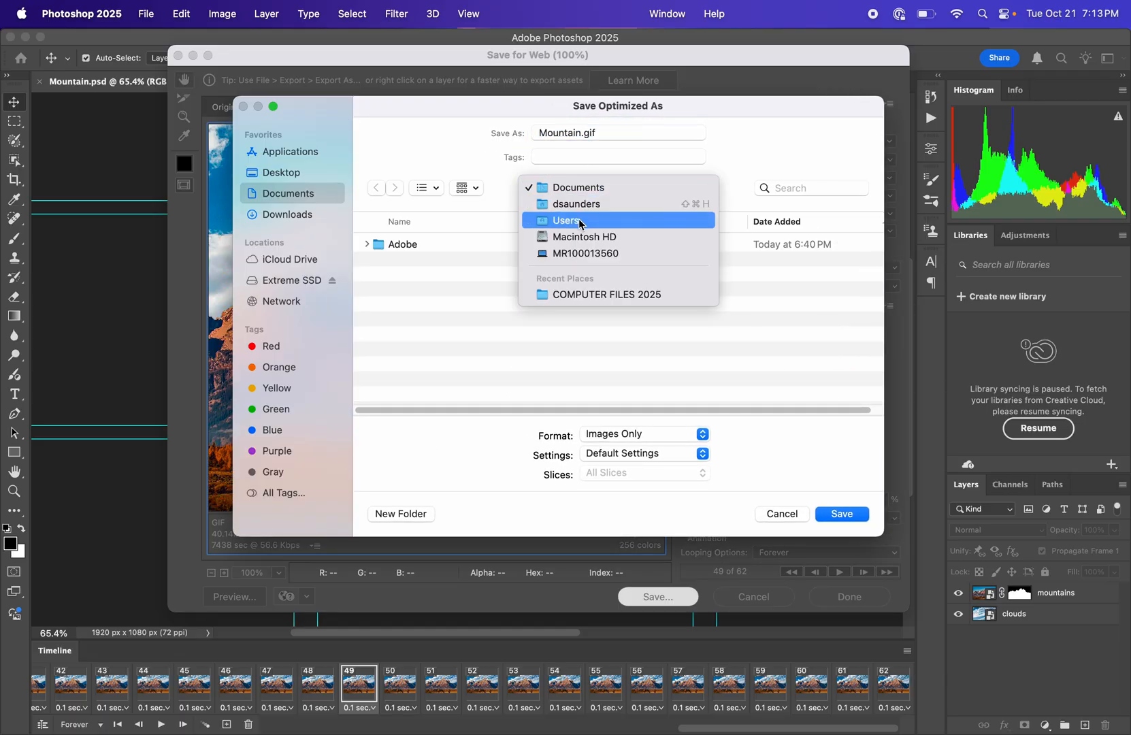
{"action": "left_click", "coordinate": [292, 136]}
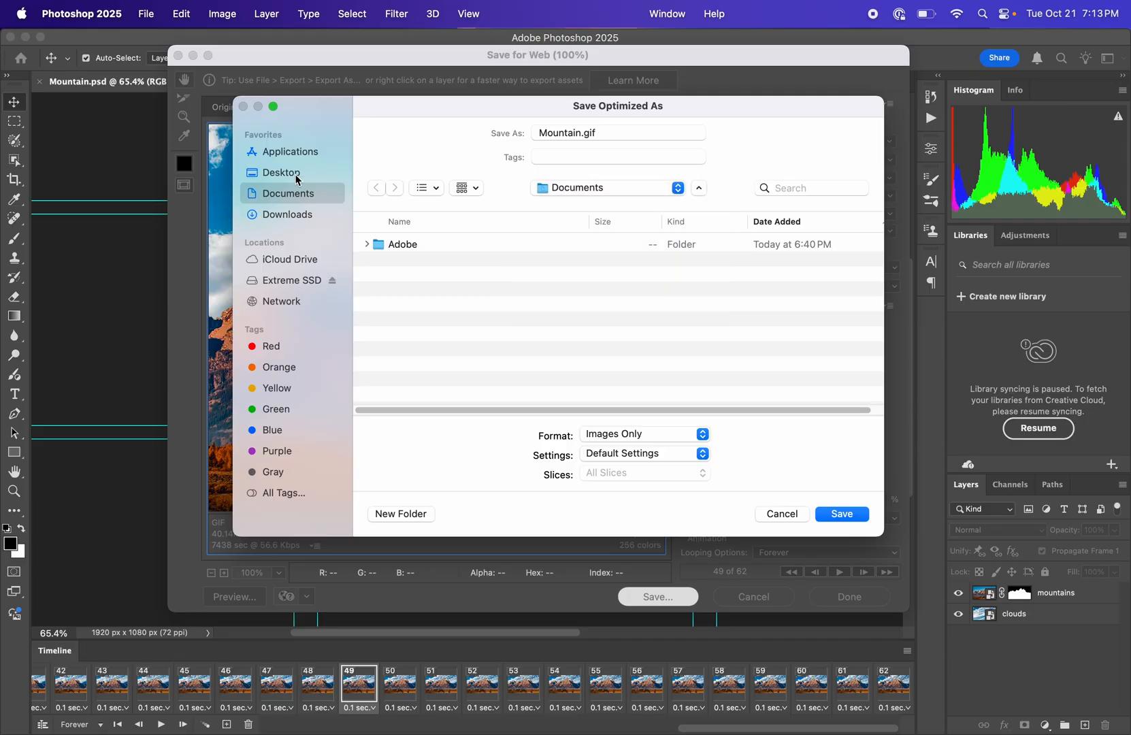
{"action": "left_click", "coordinate": [298, 174]}
{"action": "left_click", "coordinate": [589, 191]}
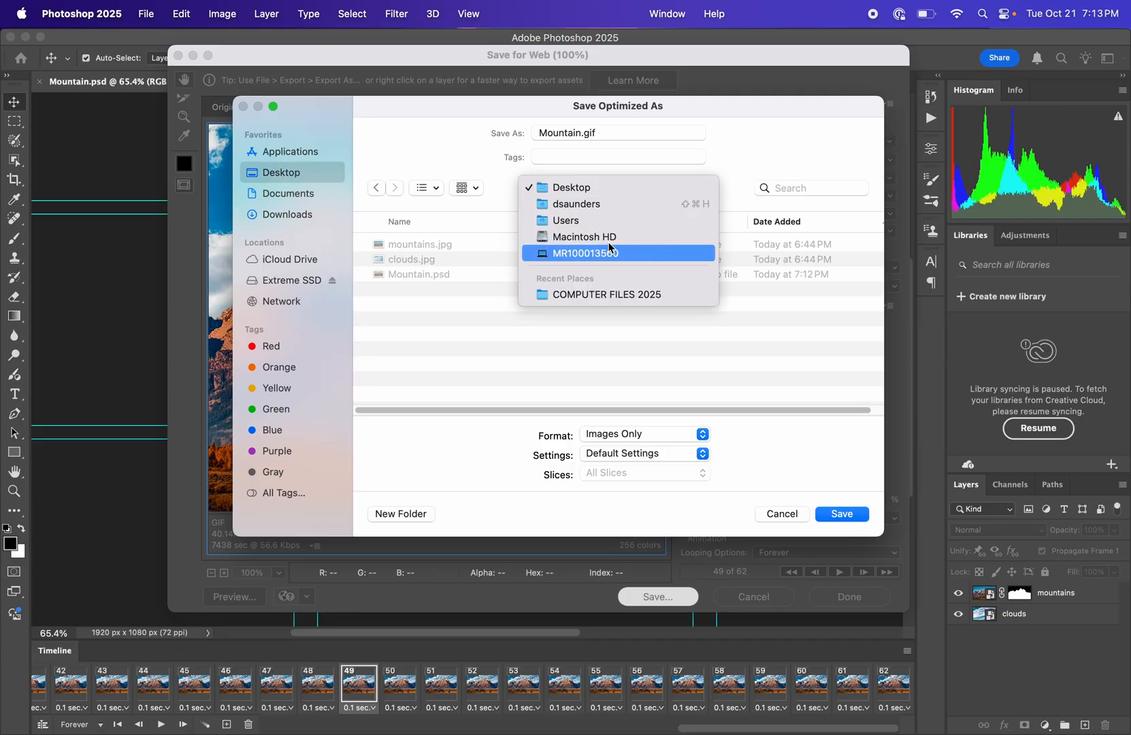
{"action": "left_click", "coordinate": [377, 134]}
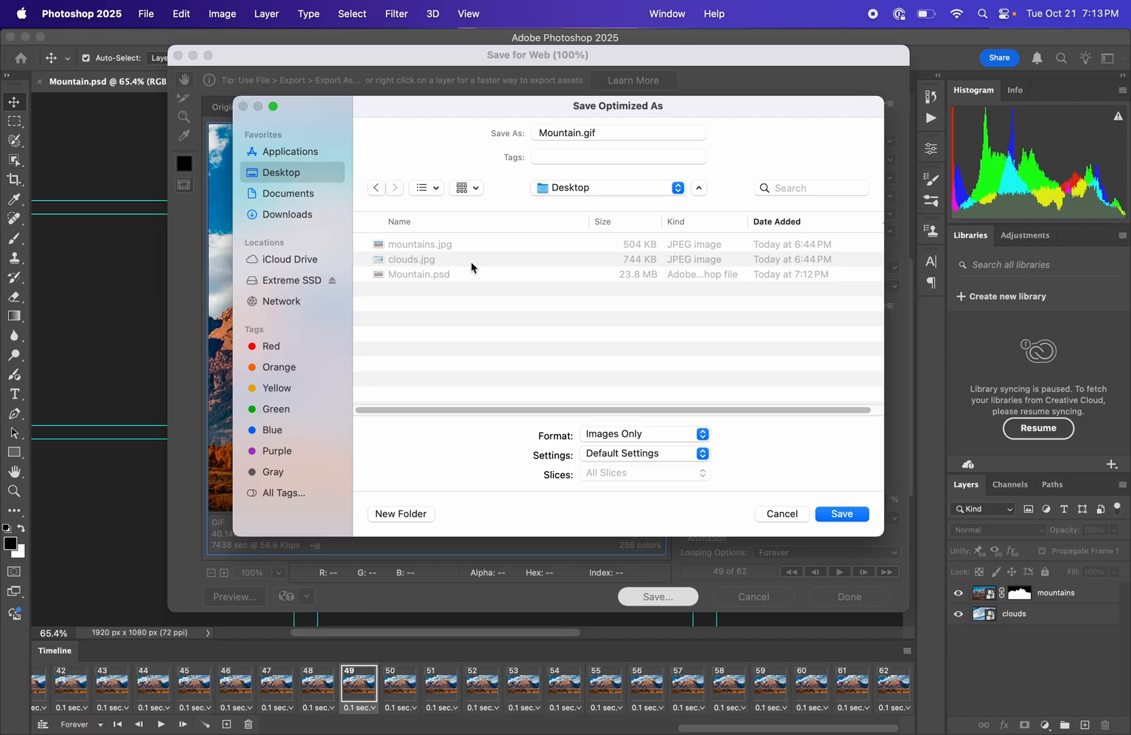
{"action": "left_click", "coordinate": [842, 514]}
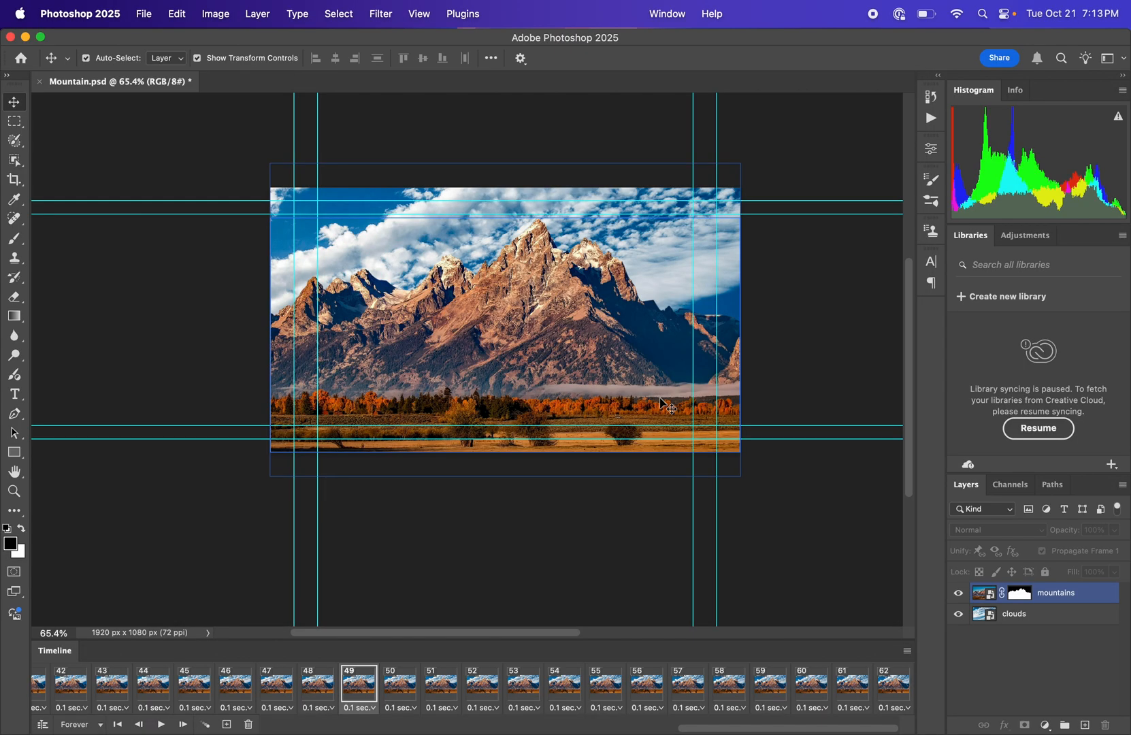
{"action": "left_click", "coordinate": [541, 522]}
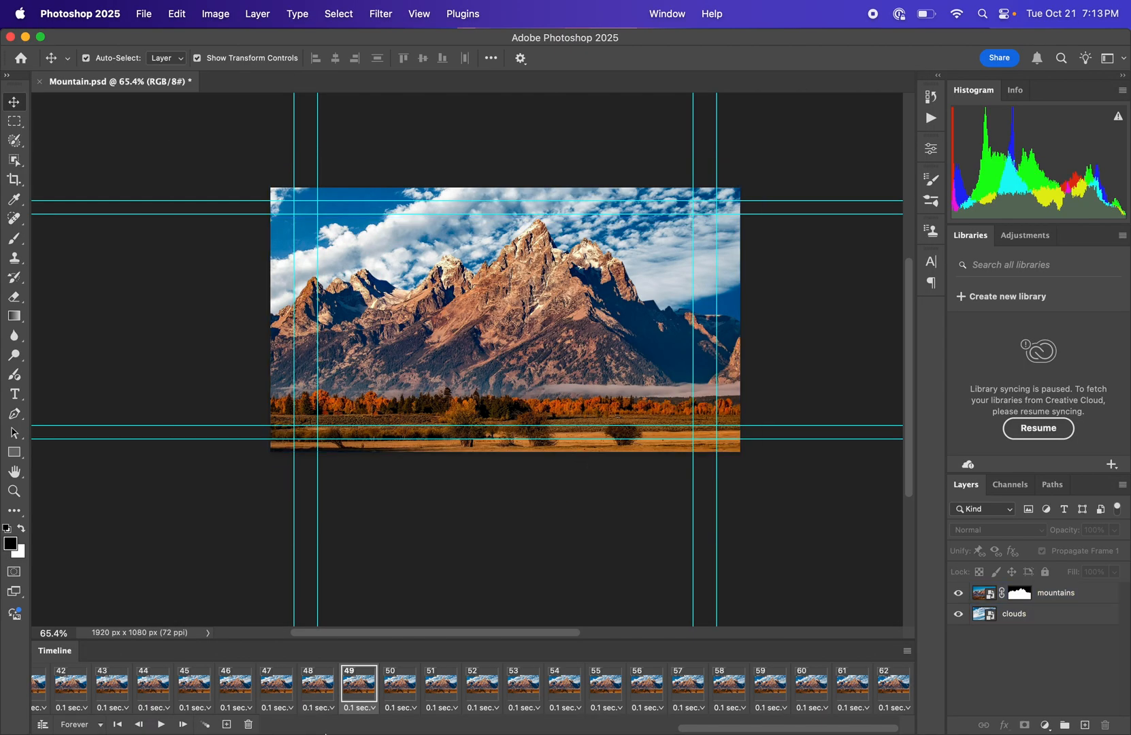
Switch to Finder and preview Mountain.gif from the Desktop folder with Quick Look, then close the preview.
{"action": "mouse_move", "coordinate": [341, 728]}
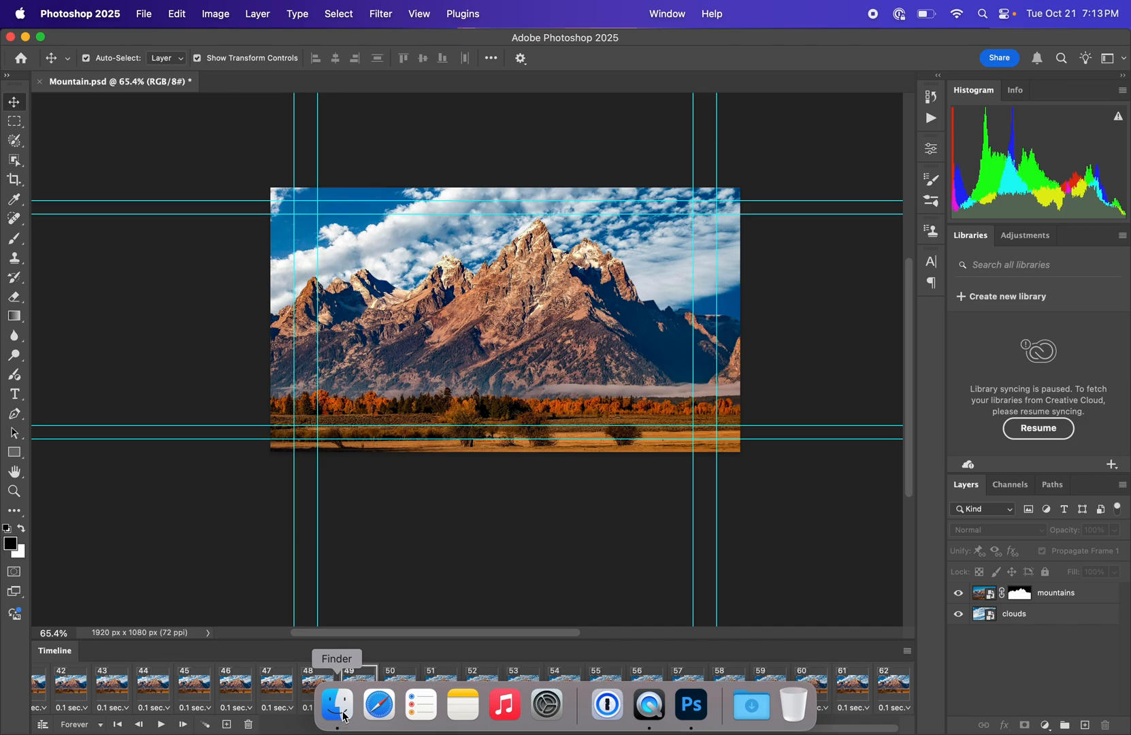
{"action": "left_click", "coordinate": [337, 707]}
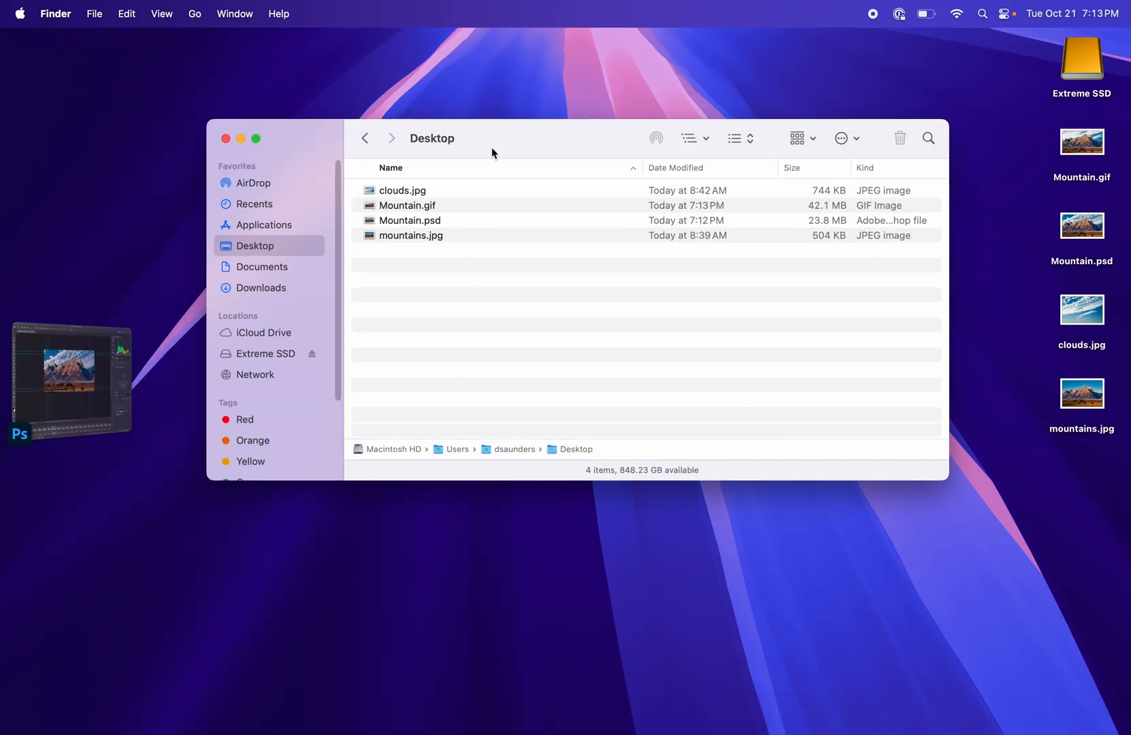
{"action": "left_click_drag", "start_coordinate": [491, 148], "coordinate": [492, 173]}
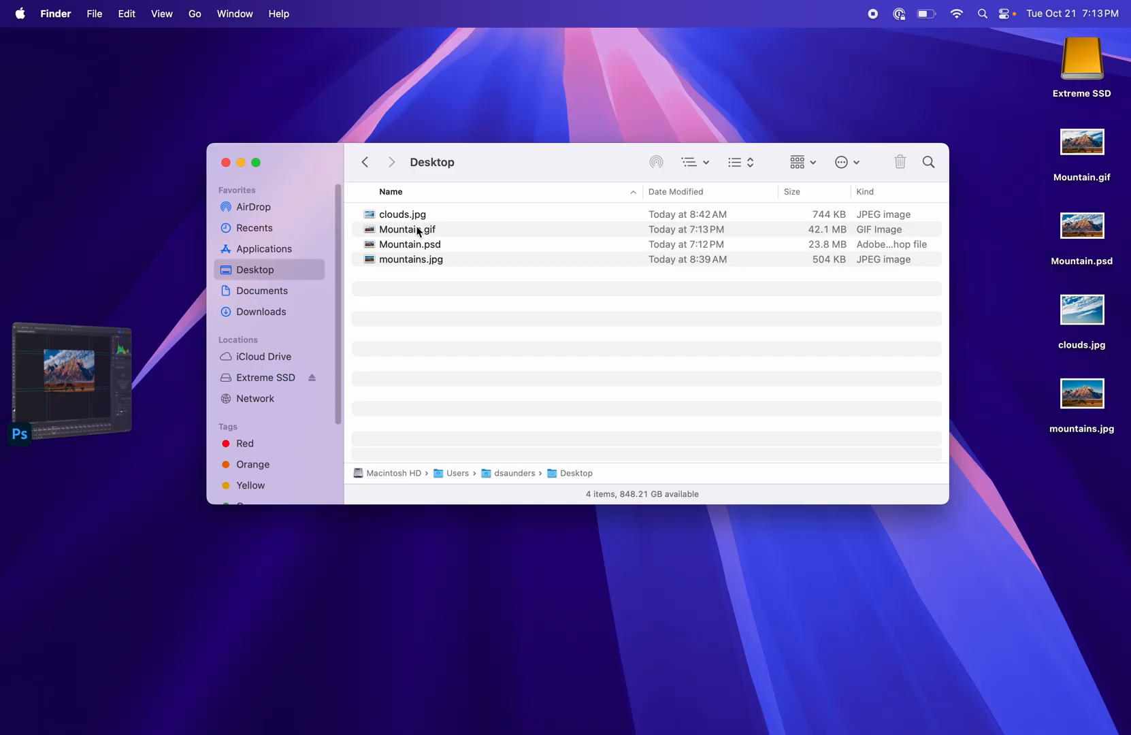
{"action": "left_click", "coordinate": [446, 233]}
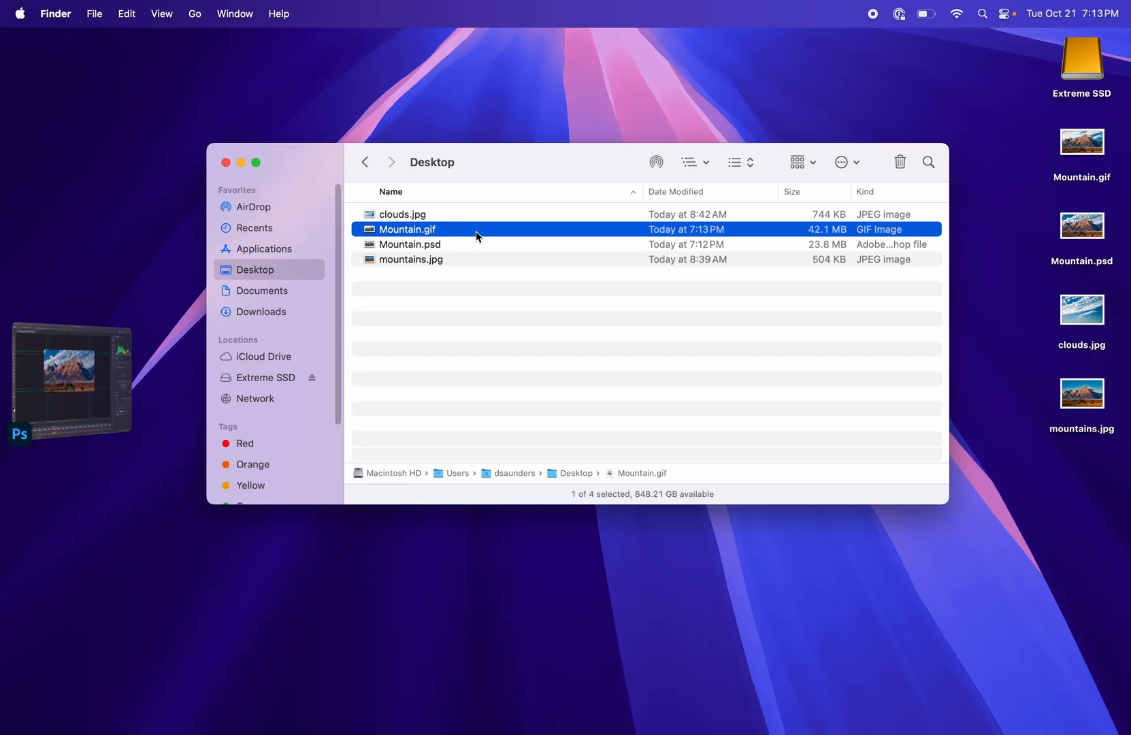
{"action": "key", "text": "space"}
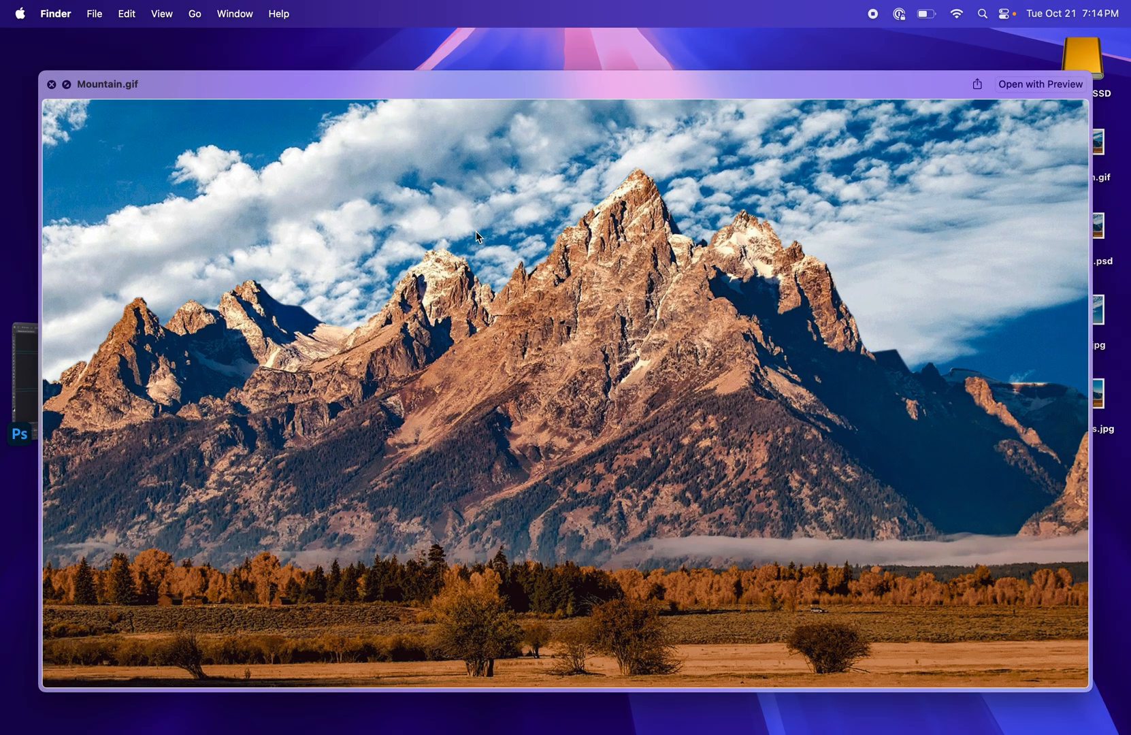
{"action": "key", "text": "space"}
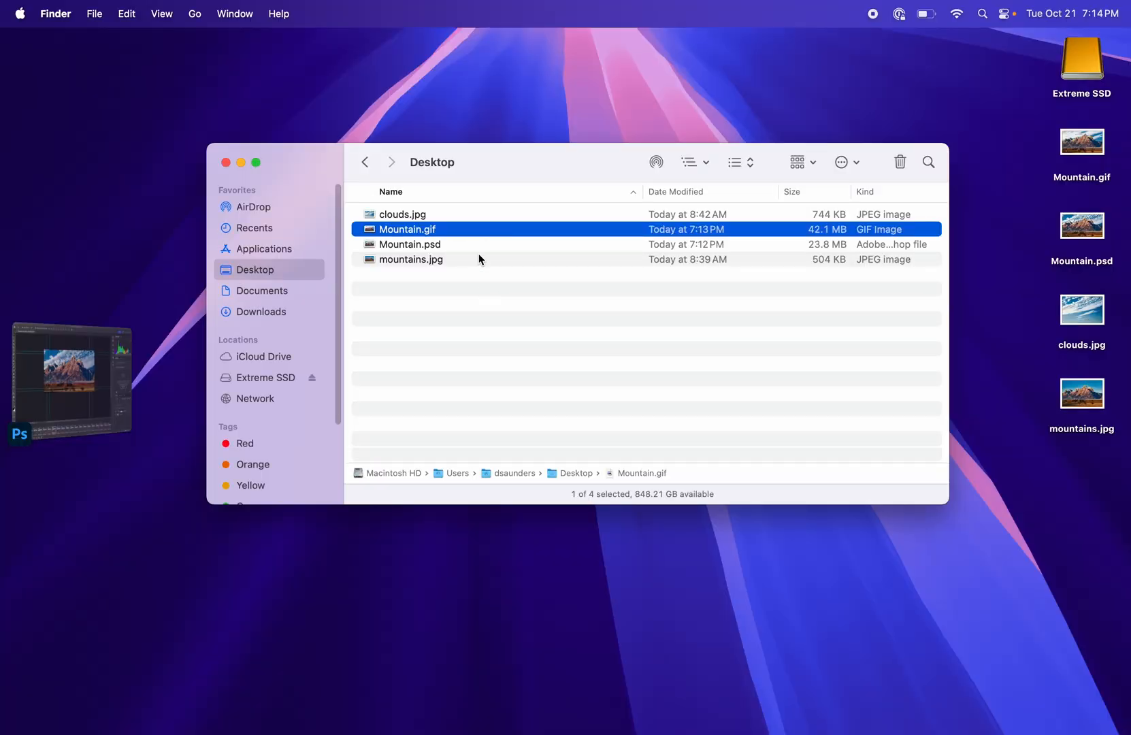
Open Mountain.gif in Safari and shift the browser window so the whole animation can be watched.
{"action": "right_click", "coordinate": [438, 230]}
{"action": "mouse_move", "coordinate": [511, 252]}
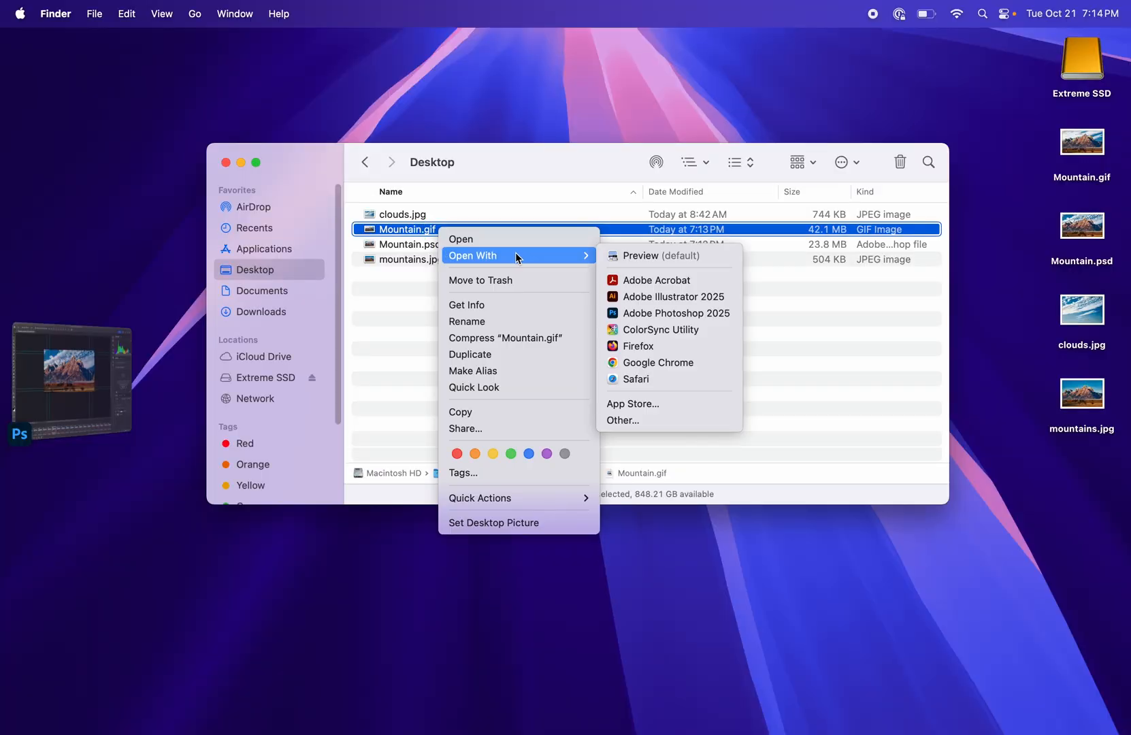
{"action": "left_click", "coordinate": [650, 378]}
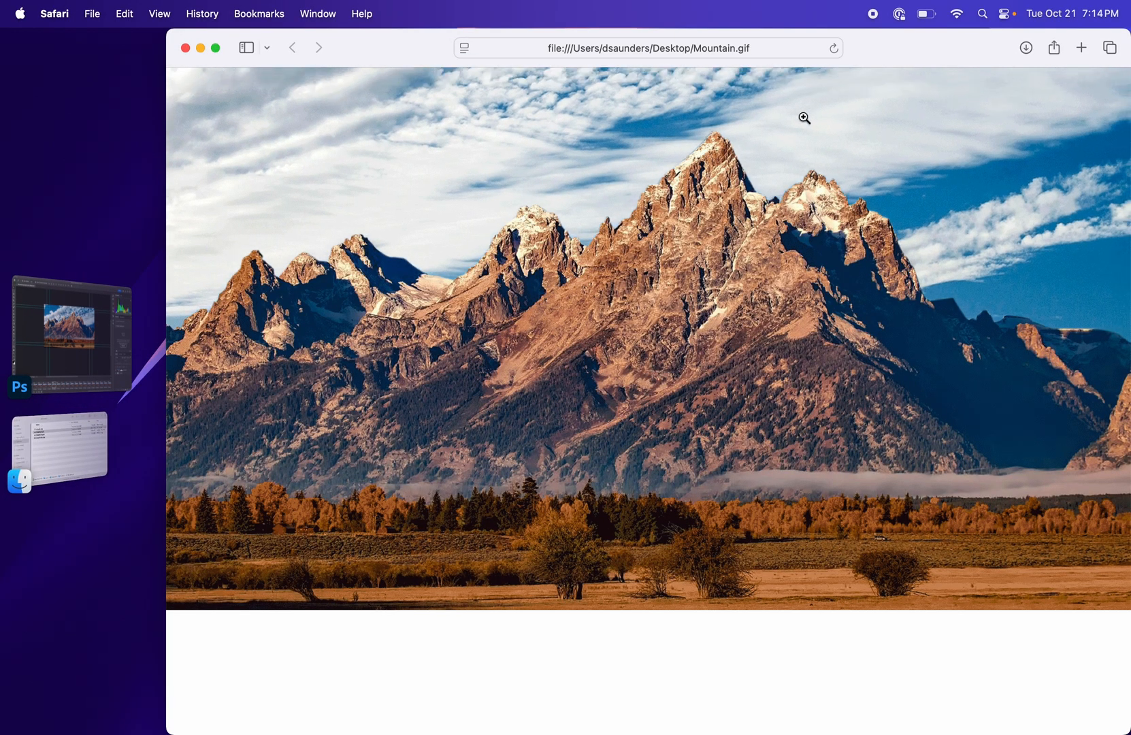
{"action": "left_click_drag", "start_coordinate": [868, 60], "coordinate": [784, 63]}
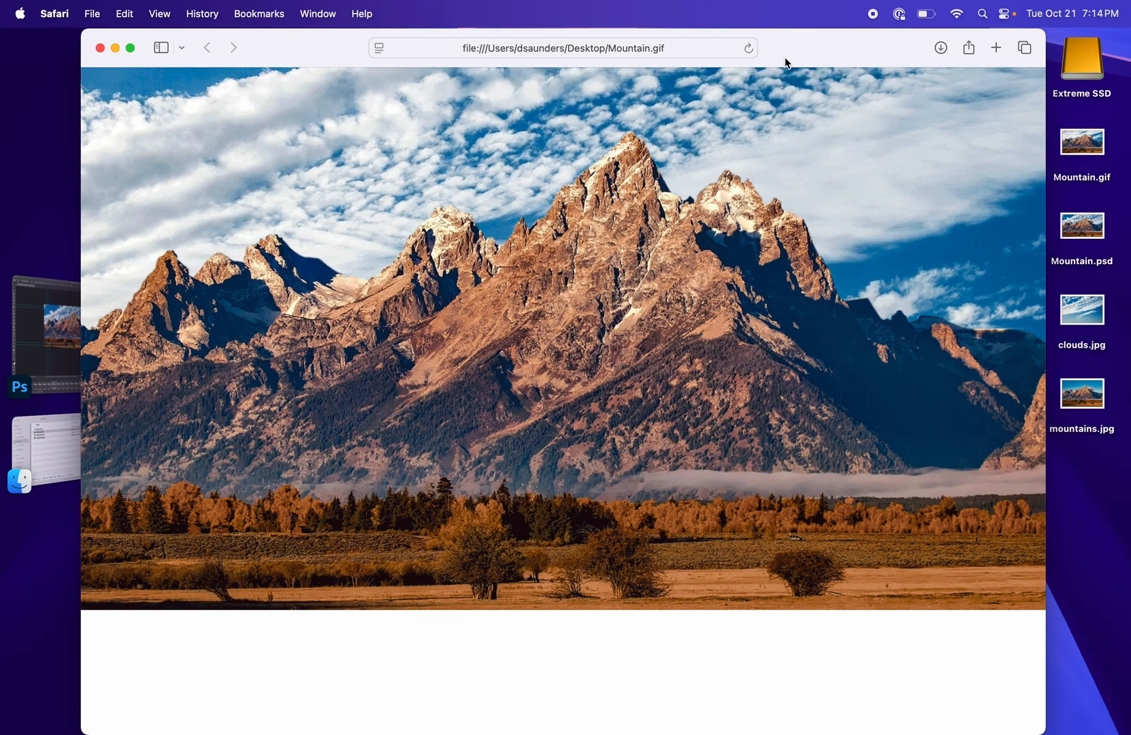